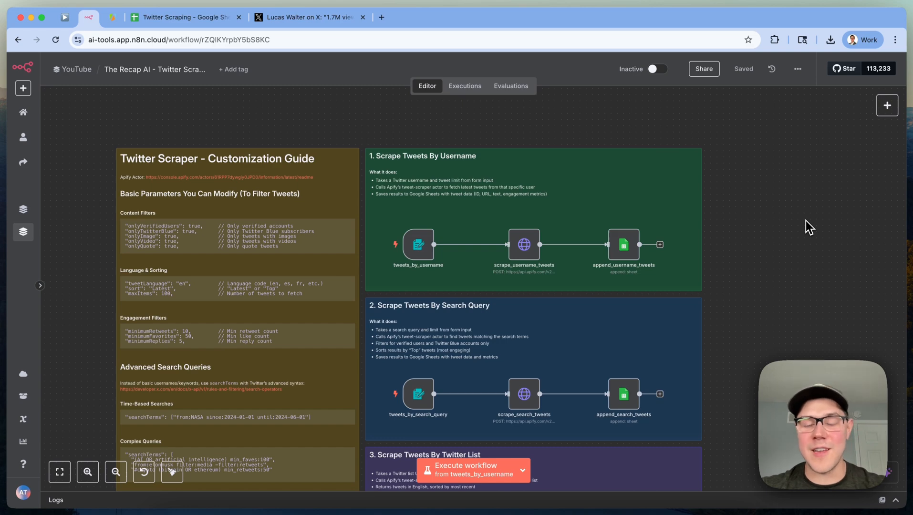
Review the workflow's three flows for scraping tweets by username, search query and Twitter list.
{"action": "scroll", "coordinate": [460, 184], "scroll_direction": "down", "scroll_amount": 5}
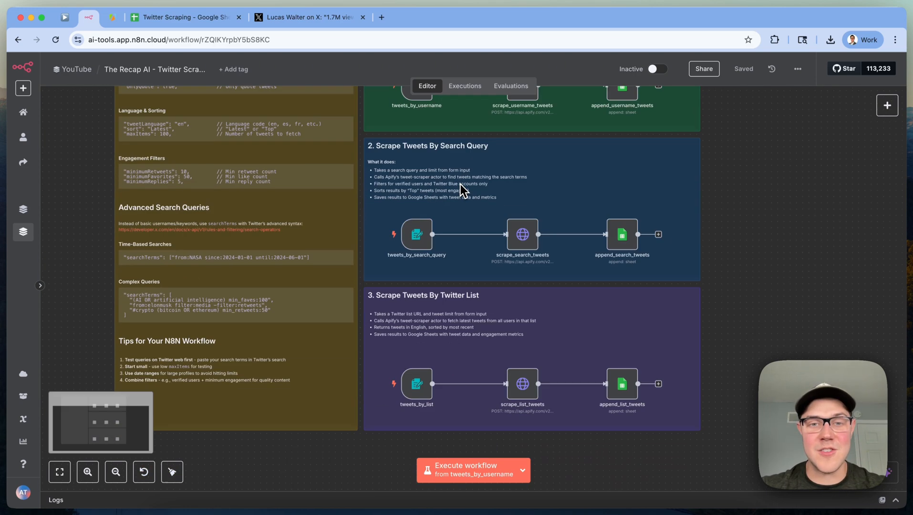
{"action": "scroll", "coordinate": [509, 258], "scroll_direction": "up", "scroll_amount": 2}
{"action": "scroll", "coordinate": [509, 258], "scroll_direction": "up", "scroll_amount": 3}
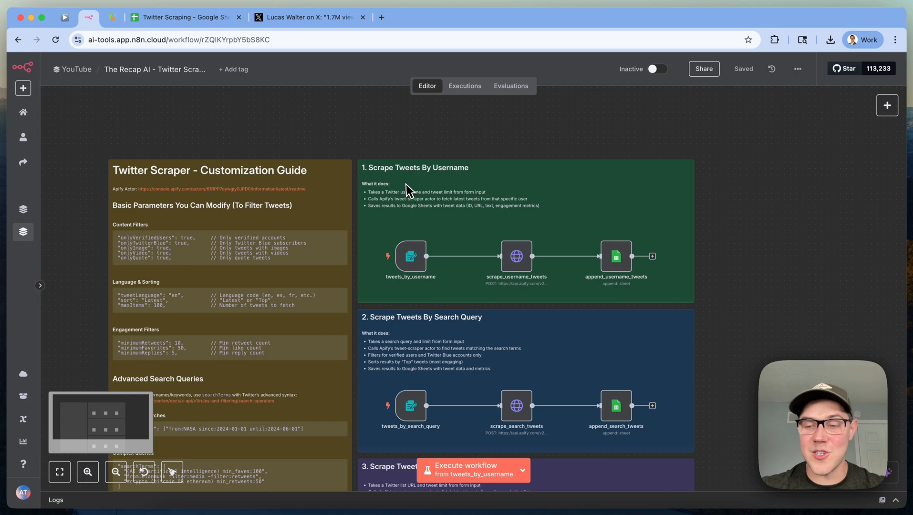
{"action": "scroll", "coordinate": [481, 182], "scroll_direction": "down", "scroll_amount": 2}
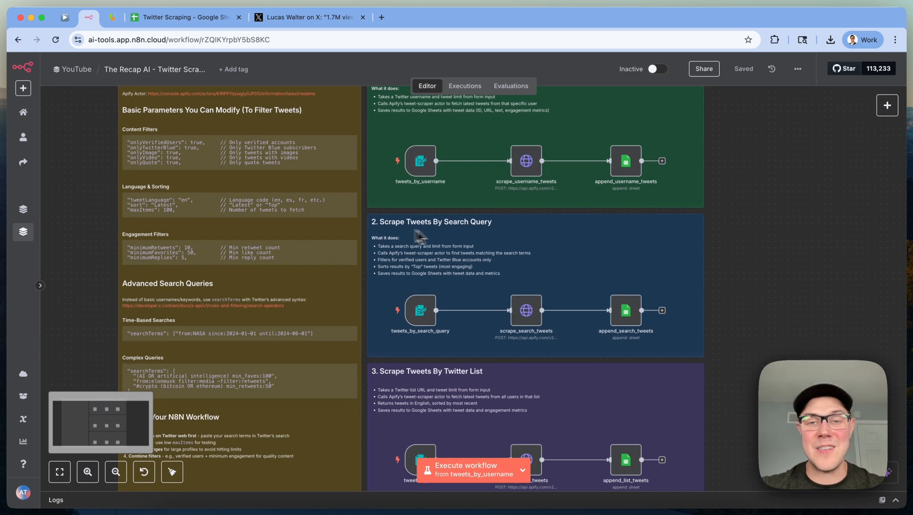
{"action": "scroll", "coordinate": [472, 223], "scroll_direction": "down", "scroll_amount": 2}
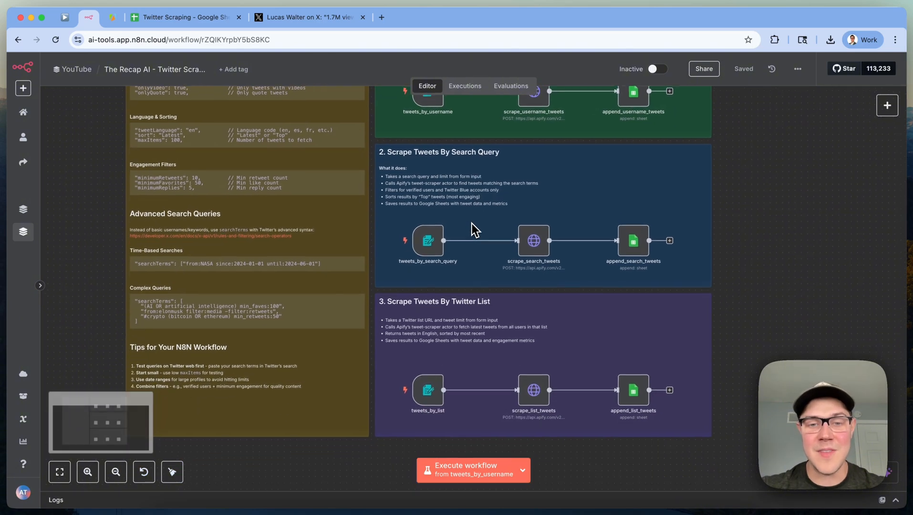
{"action": "scroll", "coordinate": [429, 293], "scroll_direction": "down", "scroll_amount": 1}
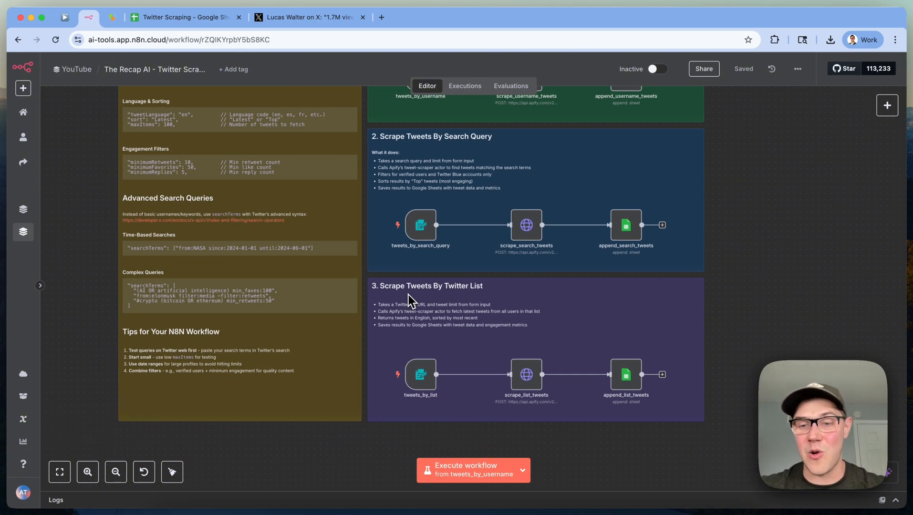
{"action": "scroll", "coordinate": [485, 290], "scroll_direction": "up", "scroll_amount": 5}
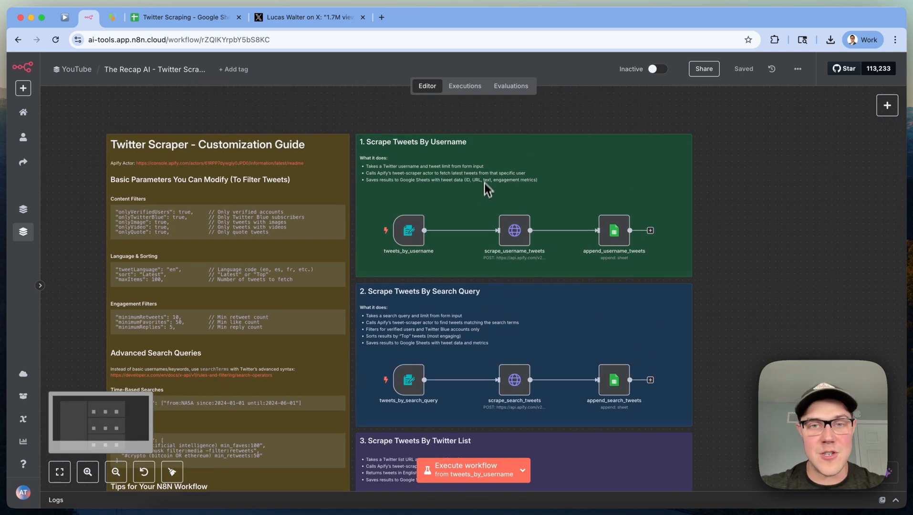
Execute the tweets-by-username flow, submitting its form with the suggested example Twitter username and a limit of 5.
{"action": "left_click", "coordinate": [469, 479]}
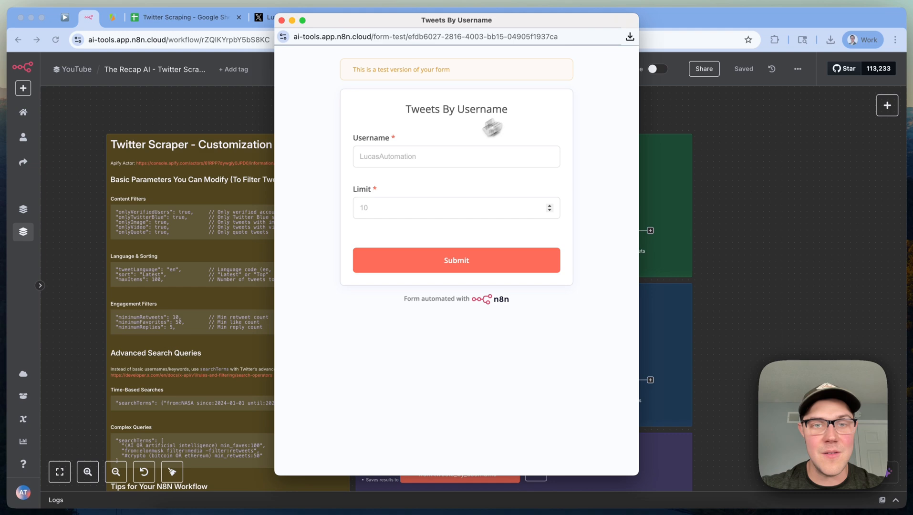
{"action": "left_click", "coordinate": [435, 155]}
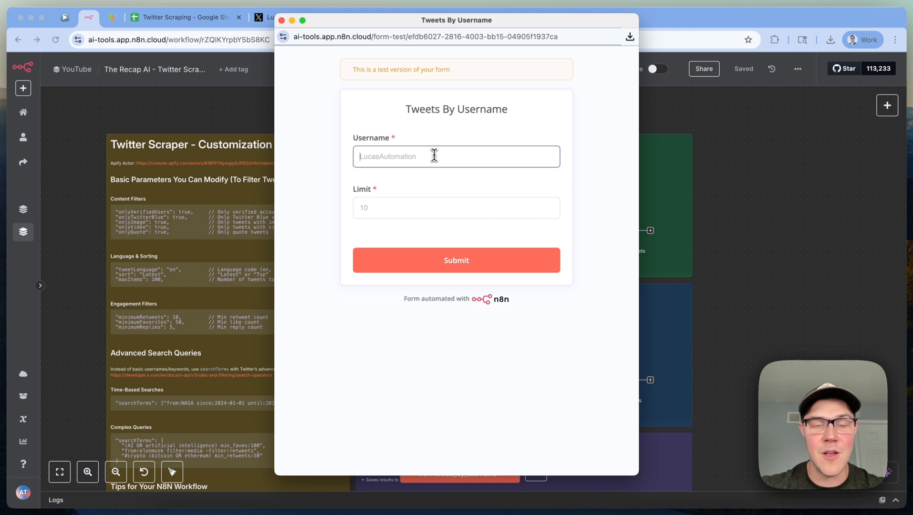
{"action": "type", "text": "LucasAutomation"}
{"action": "left_click", "coordinate": [488, 205]}
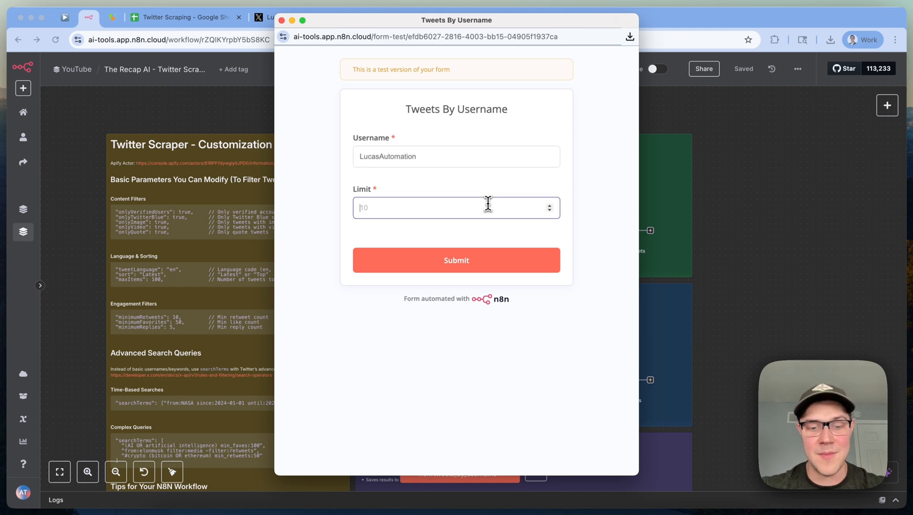
{"action": "left_click", "coordinate": [524, 260]}
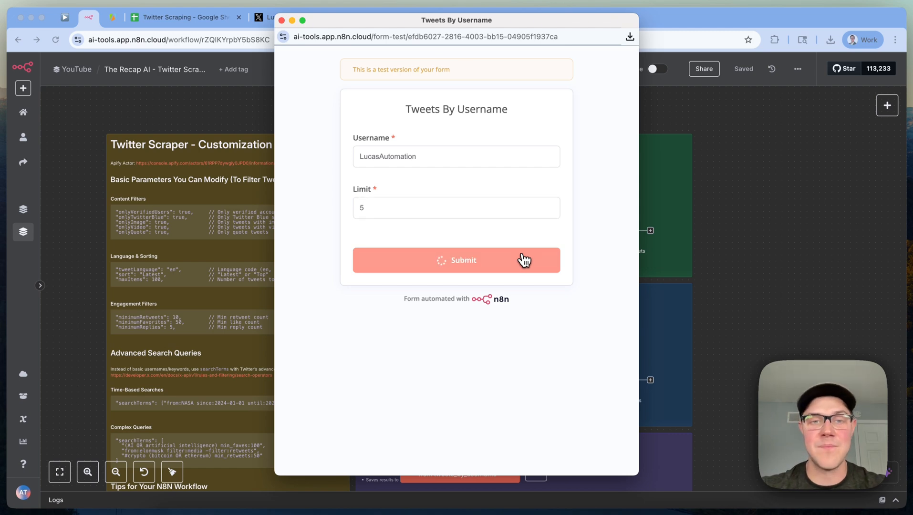
{"action": "left_click", "coordinate": [281, 20]}
{"action": "scroll", "coordinate": [726, 242], "scroll_direction": "up", "scroll_amount": 1}
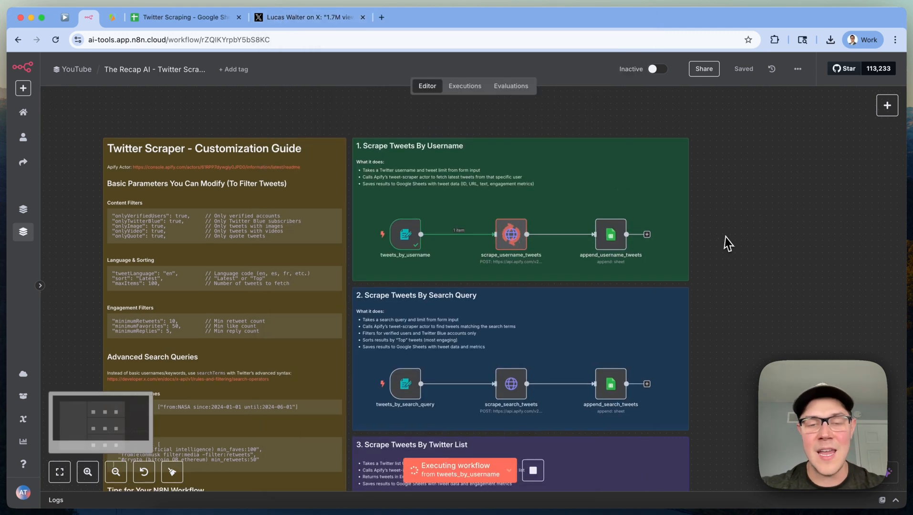
{"action": "scroll", "coordinate": [529, 203], "scroll_direction": "up", "scroll_amount": 1}
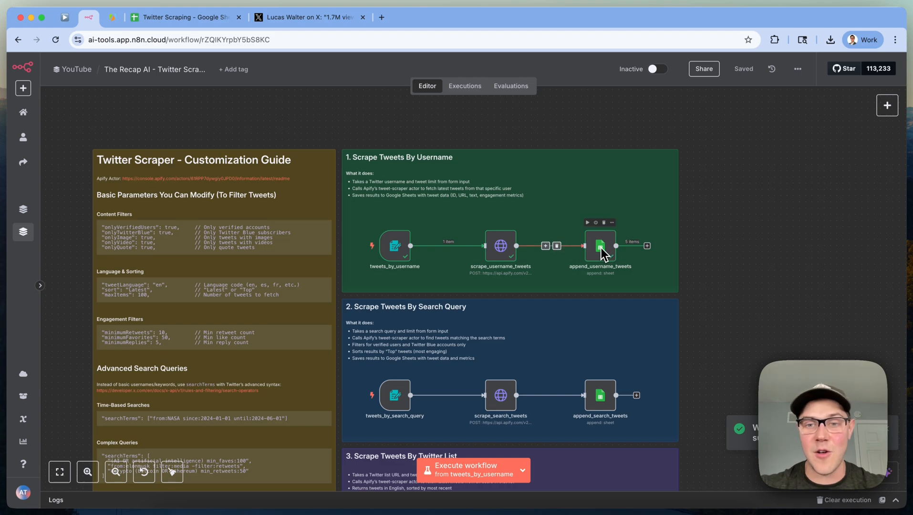
Switch to the Twitter Scraping spreadsheet and examine the scraped rows in the Username Tweets sheet.
{"action": "left_click", "coordinate": [202, 24]}
{"action": "left_click", "coordinate": [302, 195]}
{"action": "scroll", "coordinate": [302, 195], "scroll_direction": "down", "scroll_amount": 10}
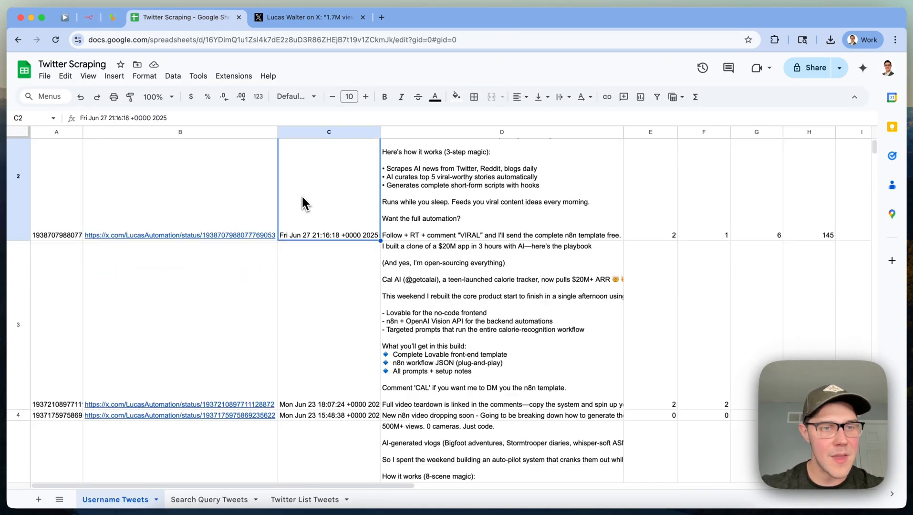
{"action": "scroll", "coordinate": [299, 200], "scroll_direction": "up", "scroll_amount": 3}
{"action": "scroll", "coordinate": [60, 276], "scroll_direction": "up", "scroll_amount": 5}
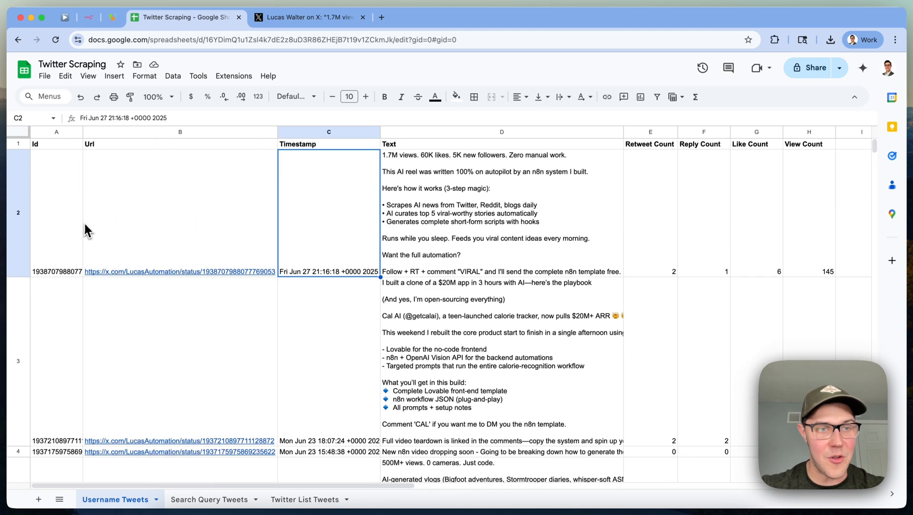
{"action": "left_click", "coordinate": [241, 216]}
{"action": "scroll", "coordinate": [163, 259], "scroll_direction": "down", "scroll_amount": 3}
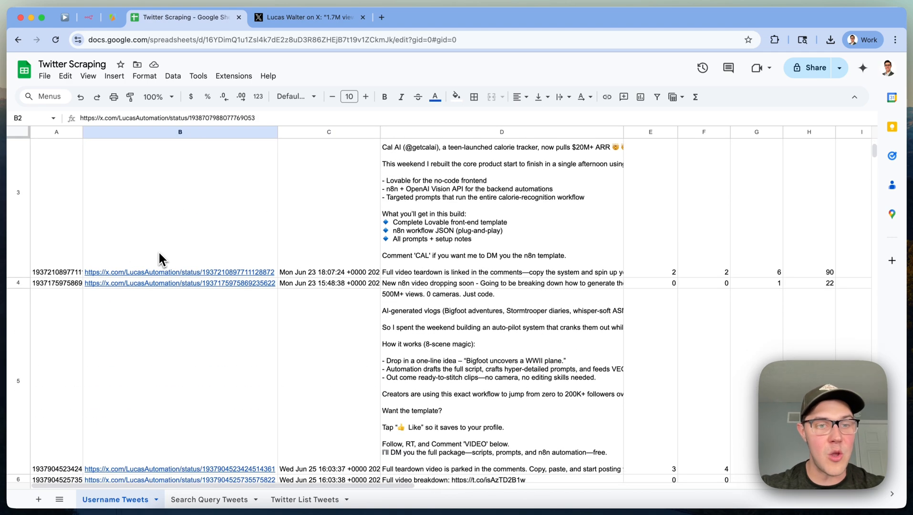
{"action": "scroll", "coordinate": [174, 239], "scroll_direction": "up", "scroll_amount": 3}
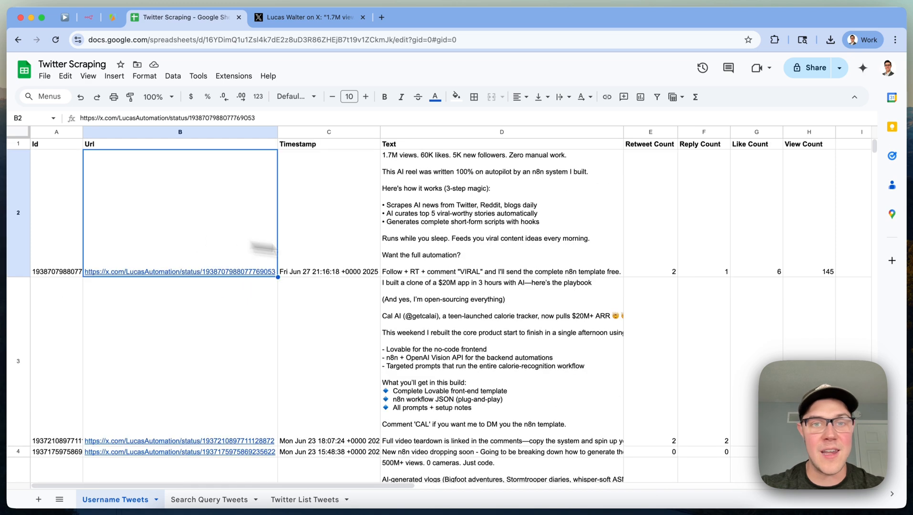
Open the first scraped tweet's URL on X, highlight the post's text, and return to the spreadsheet.
{"action": "left_click", "coordinate": [458, 248]}
{"action": "left_click", "coordinate": [224, 275]}
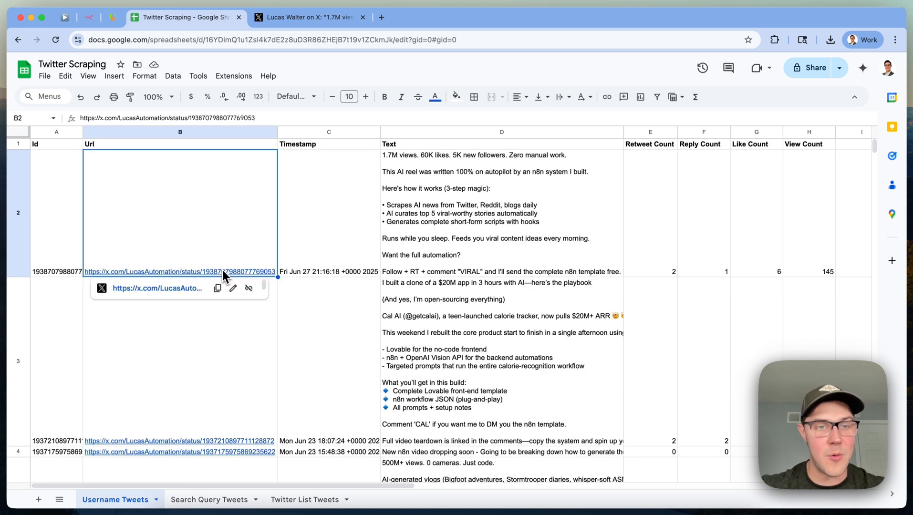
{"action": "left_click", "coordinate": [162, 288]}
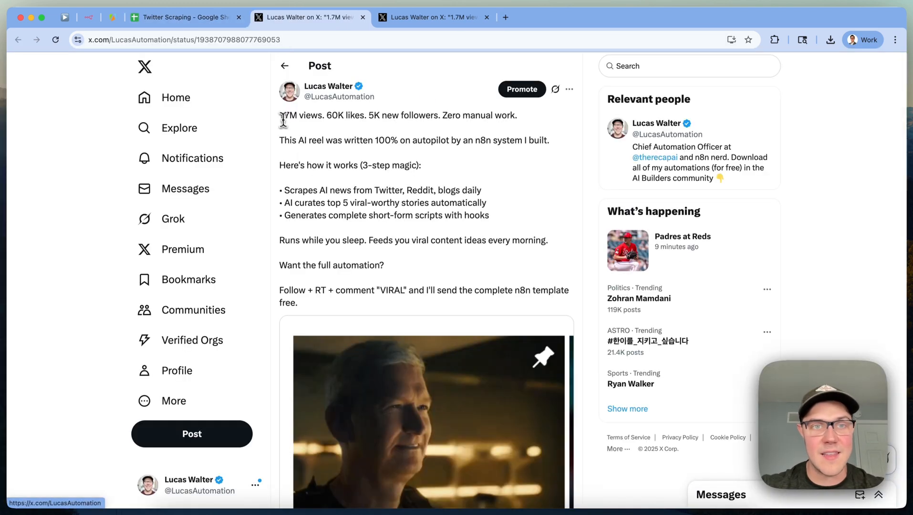
{"action": "left_click_drag", "start_coordinate": [281, 115], "coordinate": [309, 302]}
{"action": "left_click", "coordinate": [191, 19]}
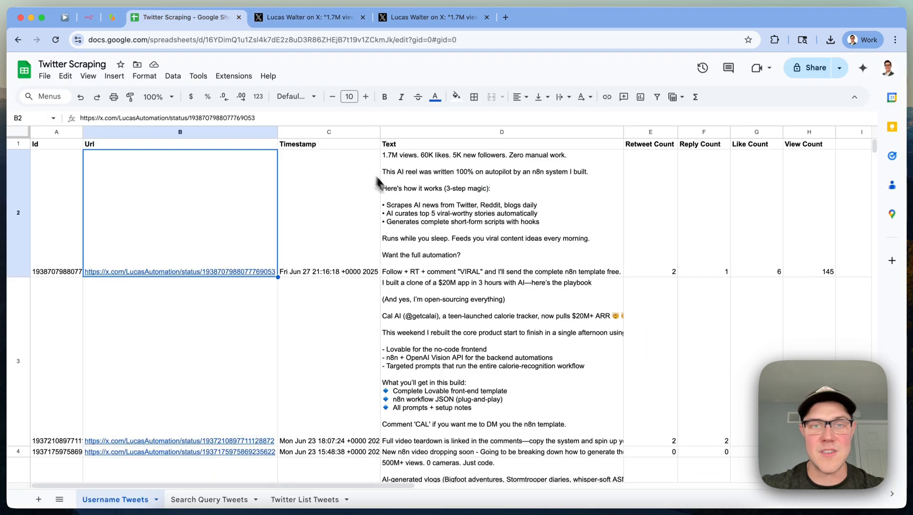
Examine the first tweet's text and the retweet, reply, like and view count columns in the Username Tweets sheet.
{"action": "left_click", "coordinate": [404, 188]}
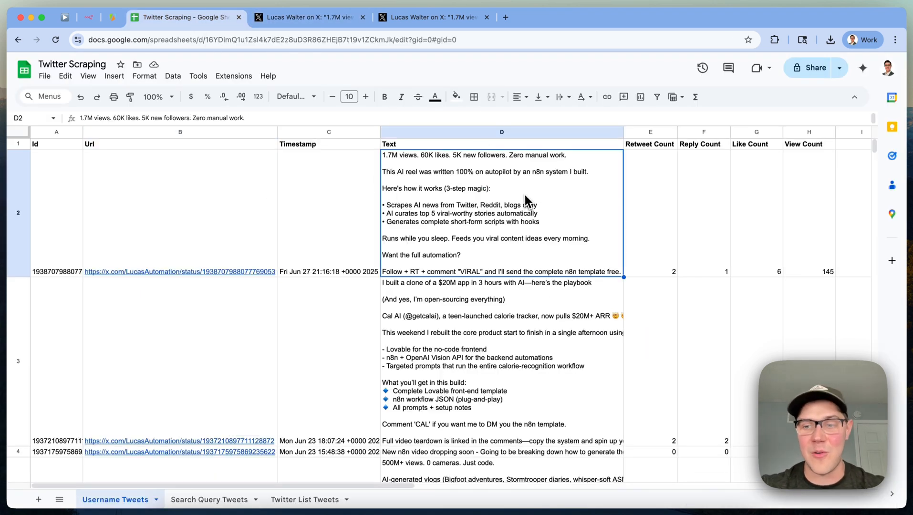
{"action": "scroll", "coordinate": [524, 193], "scroll_direction": "right", "scroll_amount": 5}
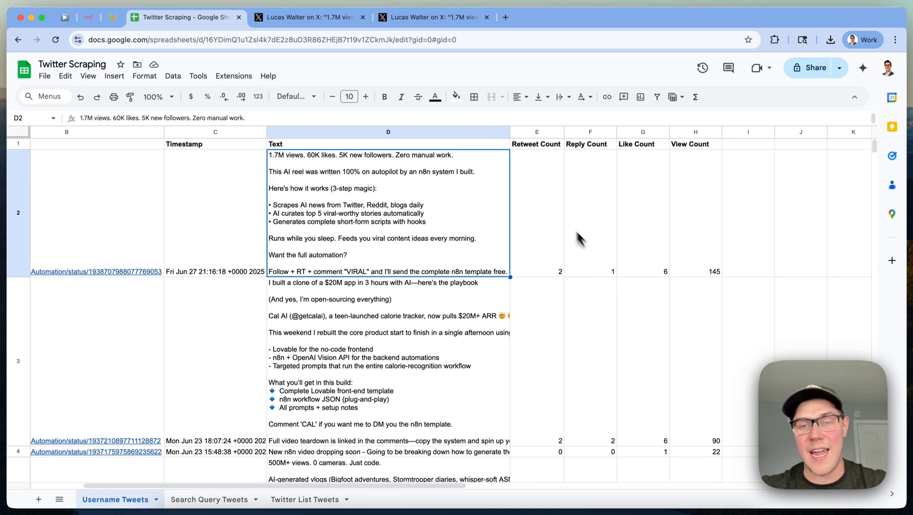
{"action": "left_click_drag", "start_coordinate": [560, 219], "coordinate": [696, 217]}
{"action": "left_click", "coordinate": [648, 319]}
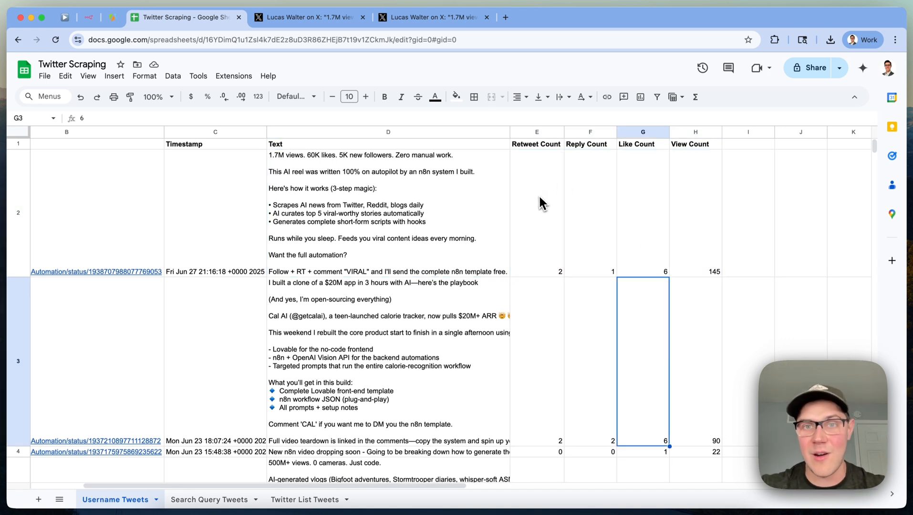
{"action": "left_click", "coordinate": [613, 198]}
{"action": "left_click", "coordinate": [650, 187]}
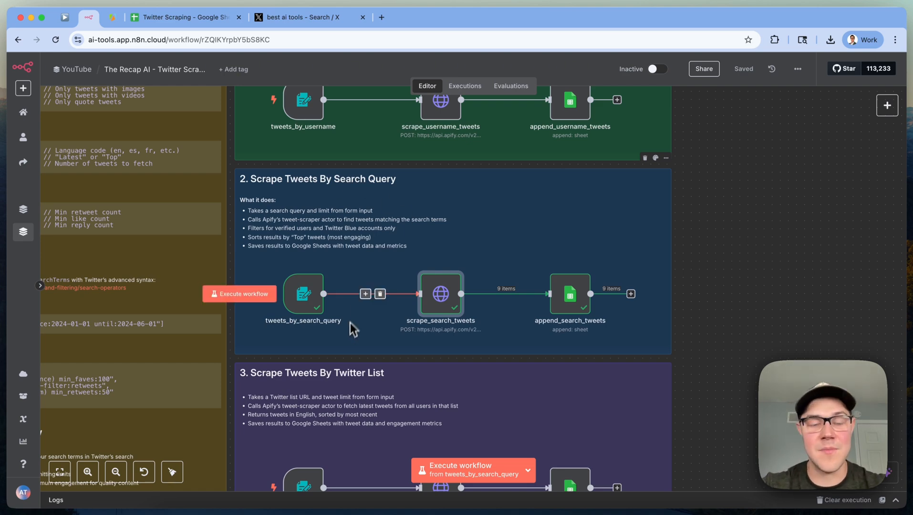
Switch to X, rerun the search for "best ai tools" and look through the top posts.
{"action": "left_click", "coordinate": [337, 20]}
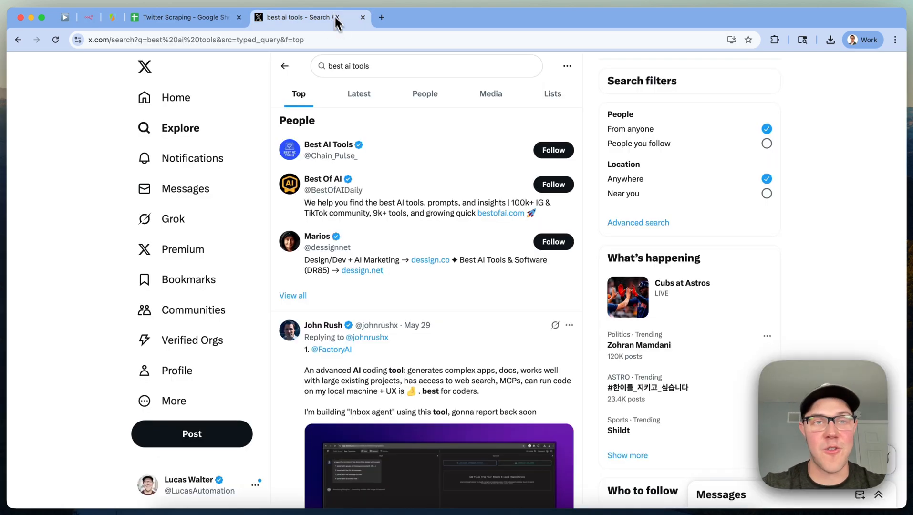
{"action": "double_click", "coordinate": [468, 75]}
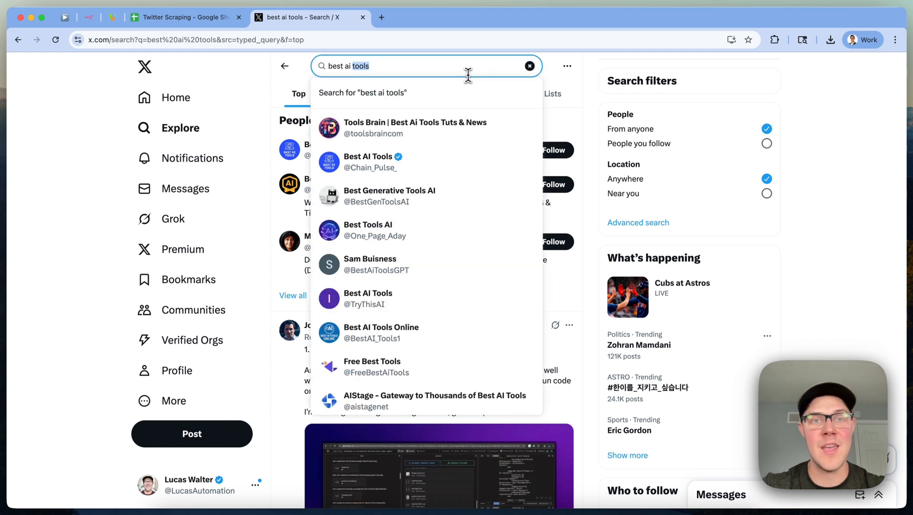
{"action": "triple_click", "coordinate": [439, 66]}
{"action": "key", "text": "Return"}
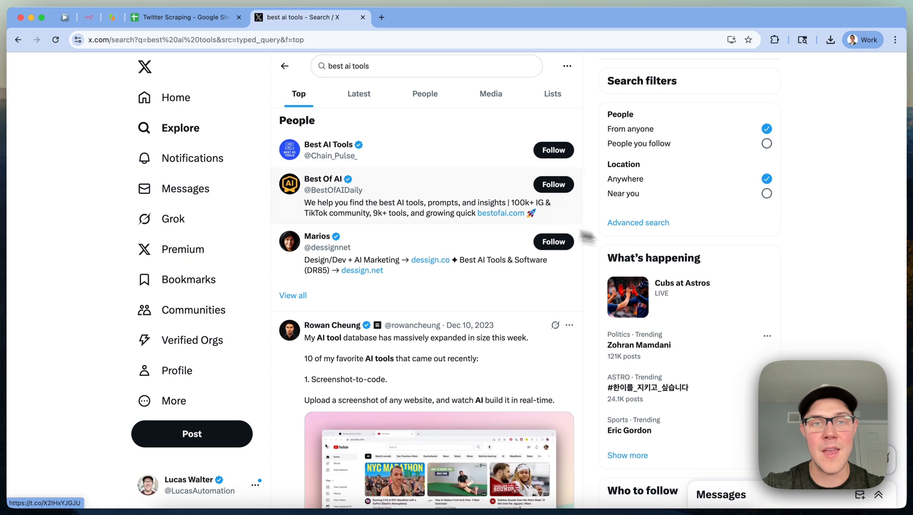
{"action": "scroll", "coordinate": [391, 279], "scroll_direction": "down", "scroll_amount": 5}
{"action": "scroll", "coordinate": [473, 253], "scroll_direction": "up", "scroll_amount": 2}
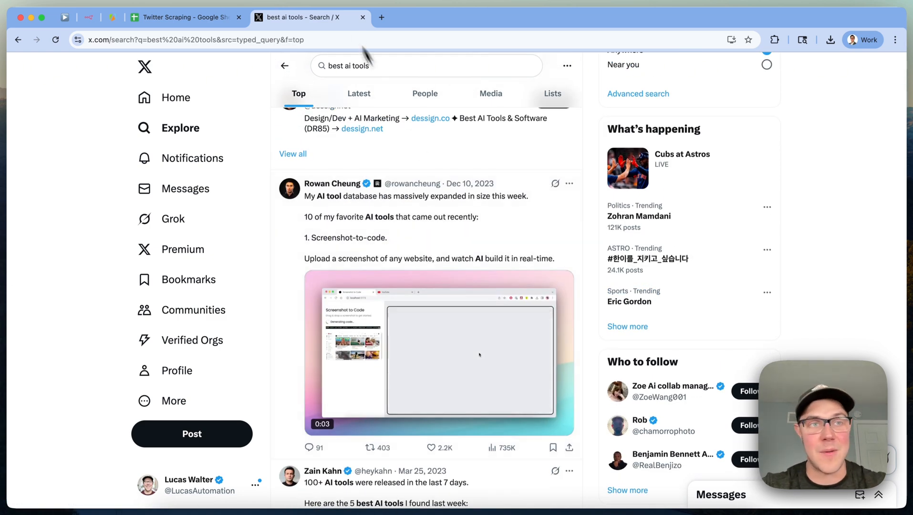
Return to n8n and run the tweets-by-search-query flow with the query "released ai research paper" and a limit of 5.
{"action": "left_click", "coordinate": [92, 19]}
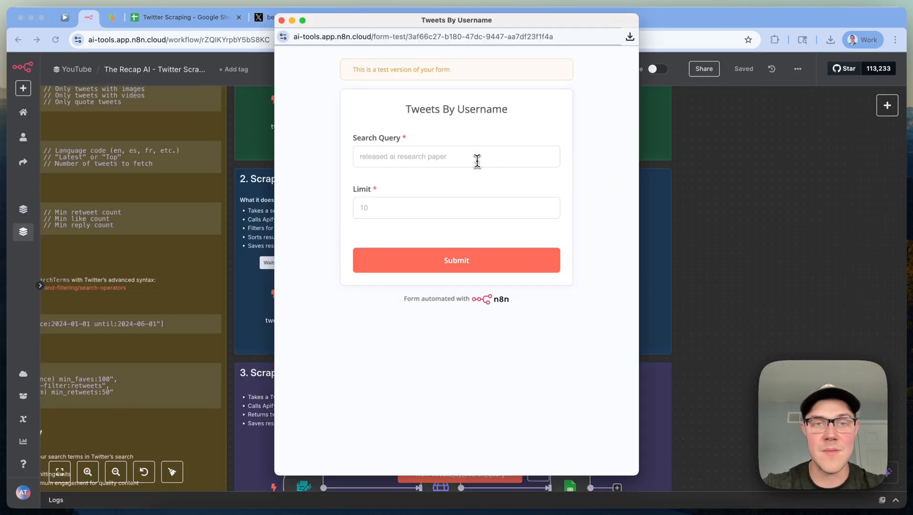
{"action": "left_click", "coordinate": [439, 159]}
{"action": "type", "text": "released ai research paper"}
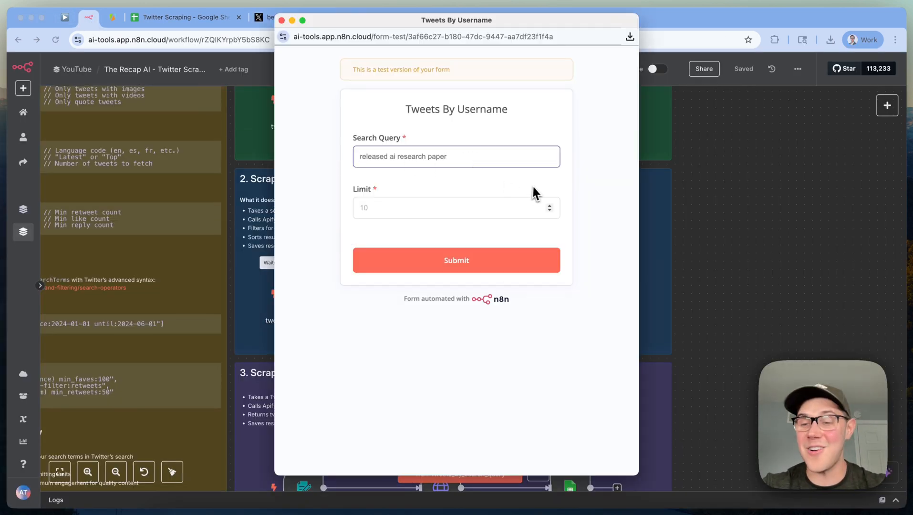
{"action": "left_click", "coordinate": [500, 213]}
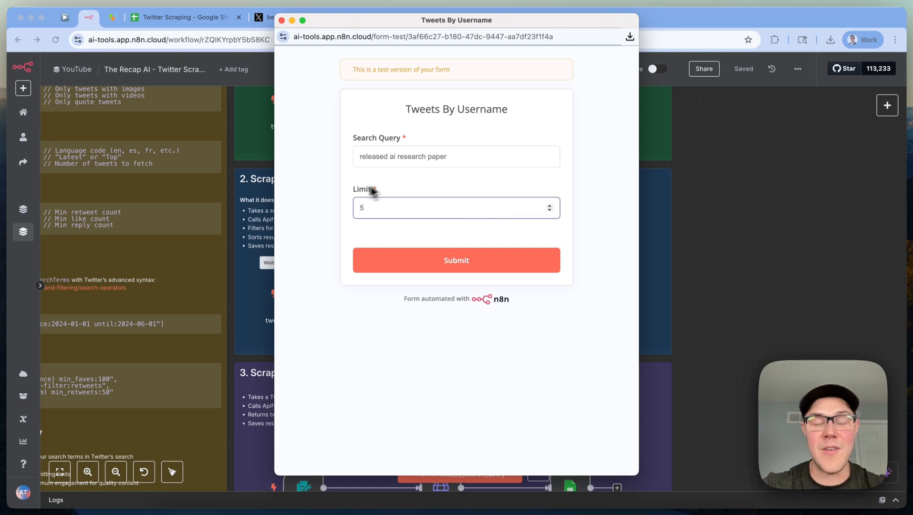
{"action": "left_click", "coordinate": [480, 265]}
{"action": "left_click", "coordinate": [281, 21]}
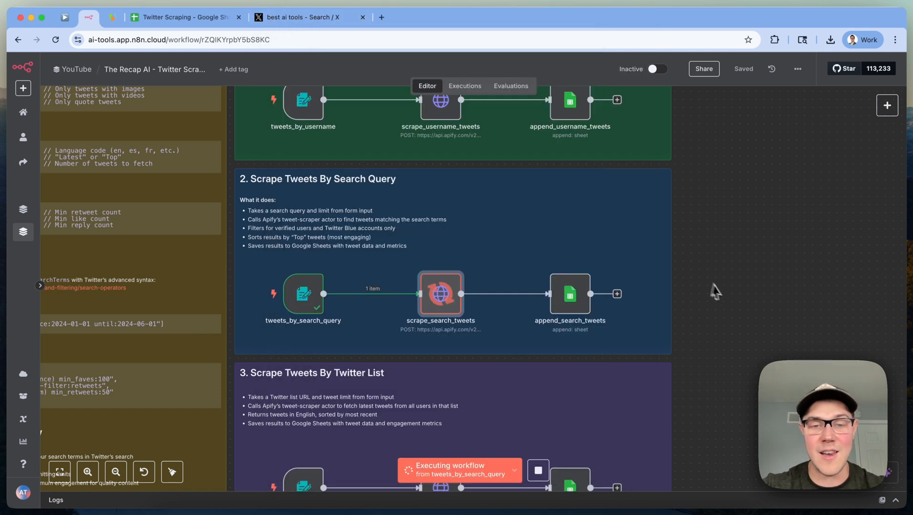
{"action": "scroll", "coordinate": [715, 291], "scroll_direction": "up", "scroll_amount": 1}
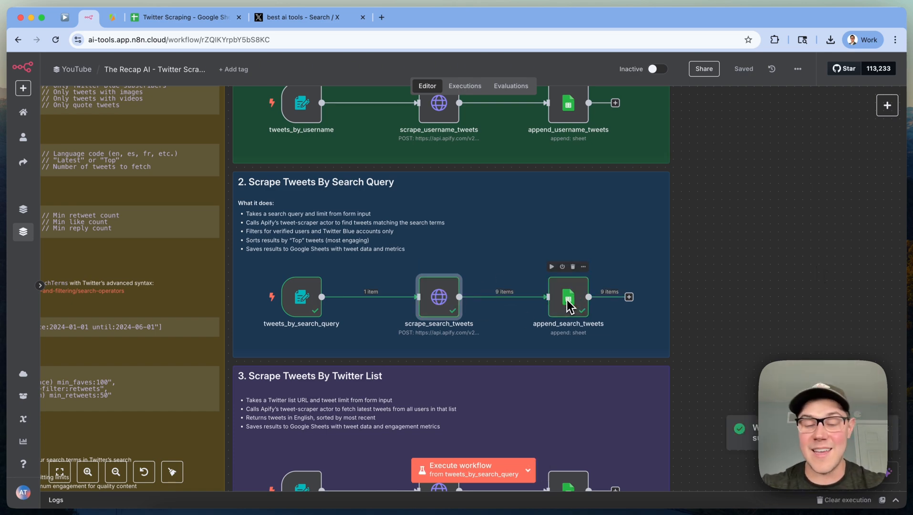
Switch back to the spreadsheet and examine the rows added to the Search Query Tweets sheet.
{"action": "left_click", "coordinate": [183, 18]}
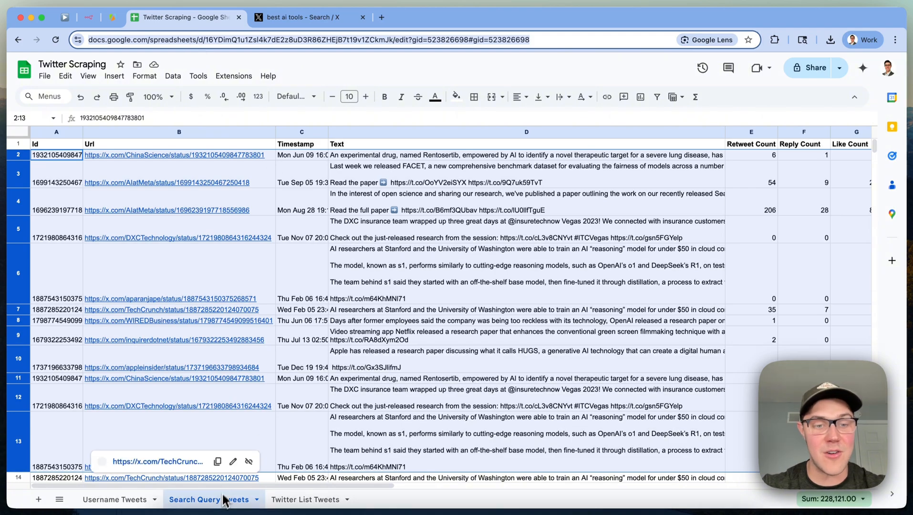
{"action": "left_click", "coordinate": [474, 310]}
{"action": "scroll", "coordinate": [434, 262], "scroll_direction": "down", "scroll_amount": 10}
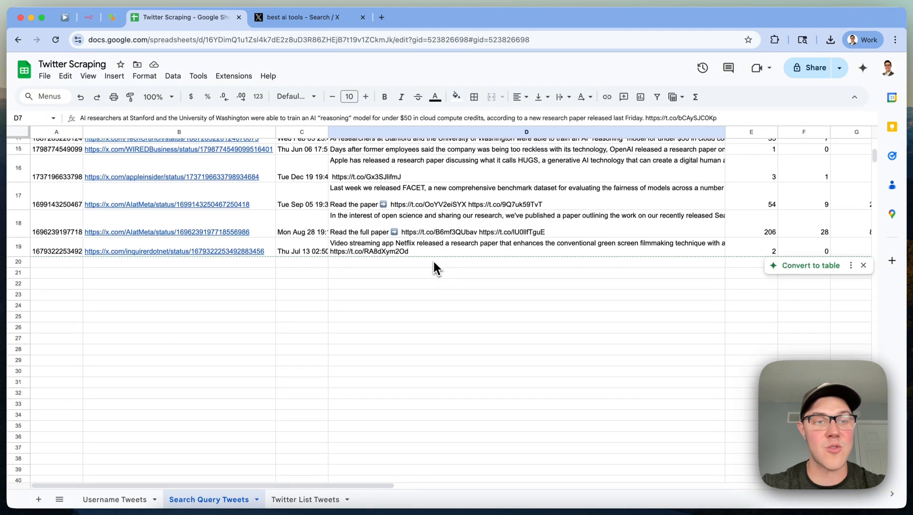
{"action": "scroll", "coordinate": [434, 262], "scroll_direction": "up", "scroll_amount": 10}
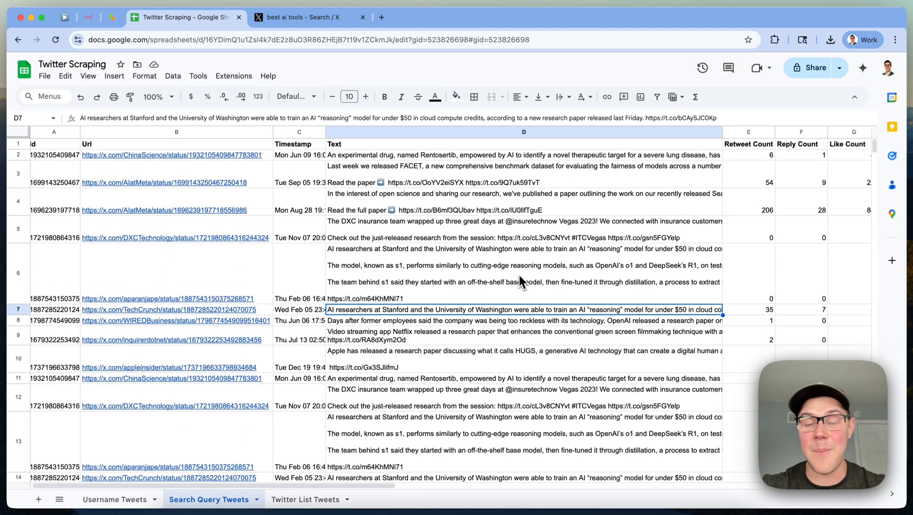
Switch to X and search for "released ai research paper".
{"action": "left_click", "coordinate": [334, 18]}
{"action": "scroll", "coordinate": [363, 143], "scroll_direction": "up", "scroll_amount": 3}
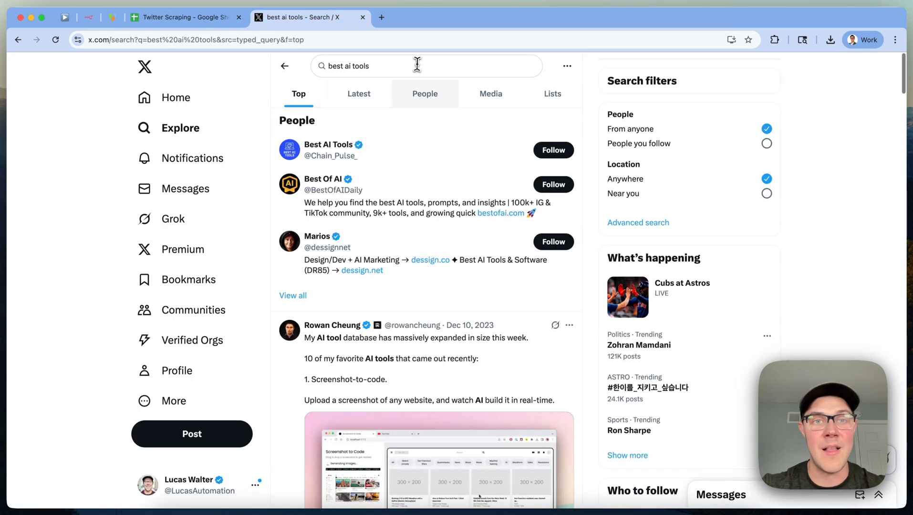
{"action": "left_click", "coordinate": [417, 63]}
{"action": "key", "text": "ctrl+a"}
{"action": "type", "text": "released ai research paper"}
{"action": "key", "text": "Return"}
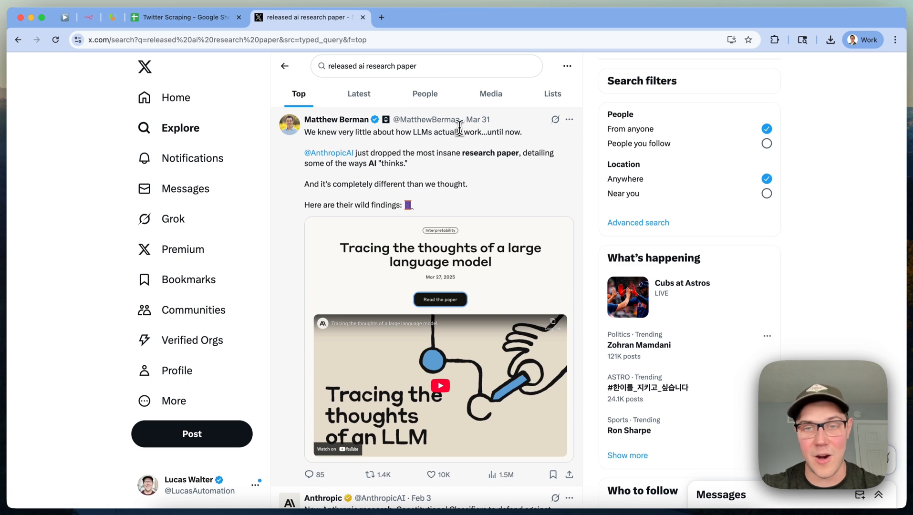
Return to the spreadsheet and examine a tweet's text and the engagement columns in the Search Query Tweets sheet.
{"action": "left_click", "coordinate": [180, 20]}
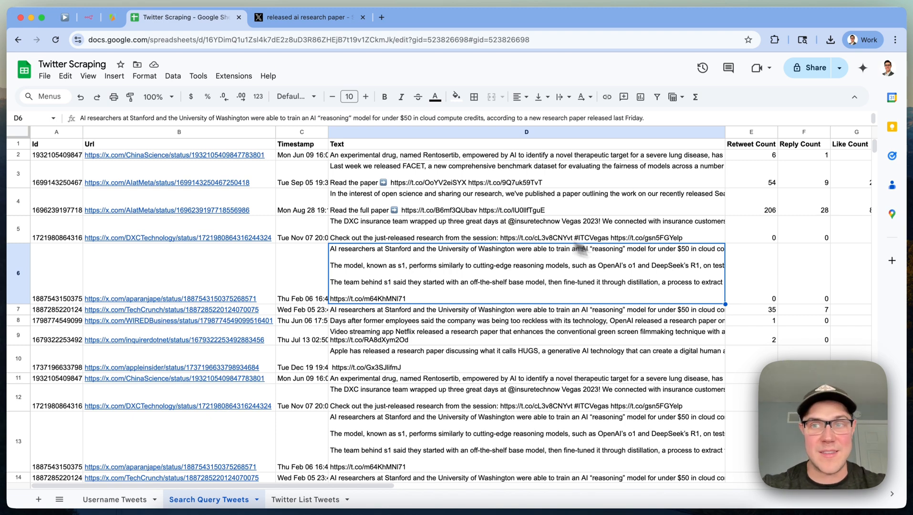
{"action": "scroll", "coordinate": [620, 260], "scroll_direction": "right", "scroll_amount": 4}
{"action": "scroll", "coordinate": [655, 261], "scroll_direction": "left", "scroll_amount": 4}
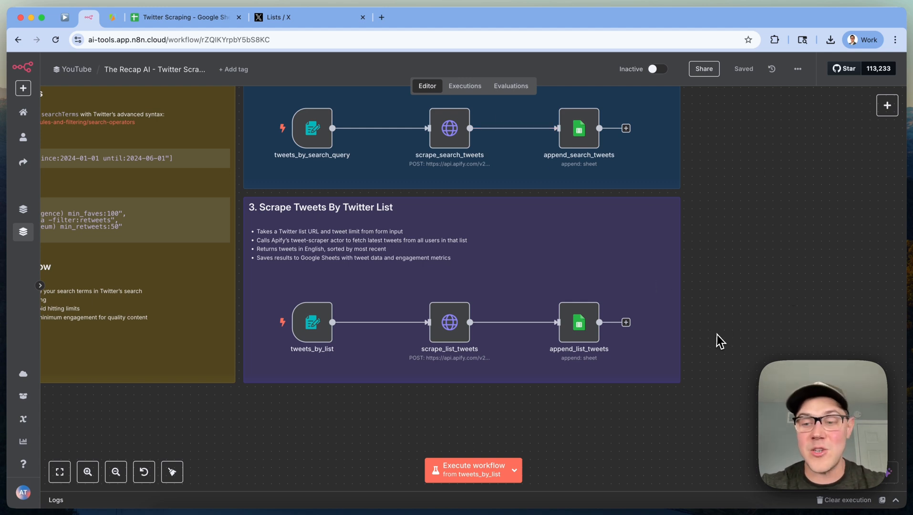
Switch to X, view the lists of The Recap AI's profile and open its AI News list.
{"action": "left_click", "coordinate": [334, 18]}
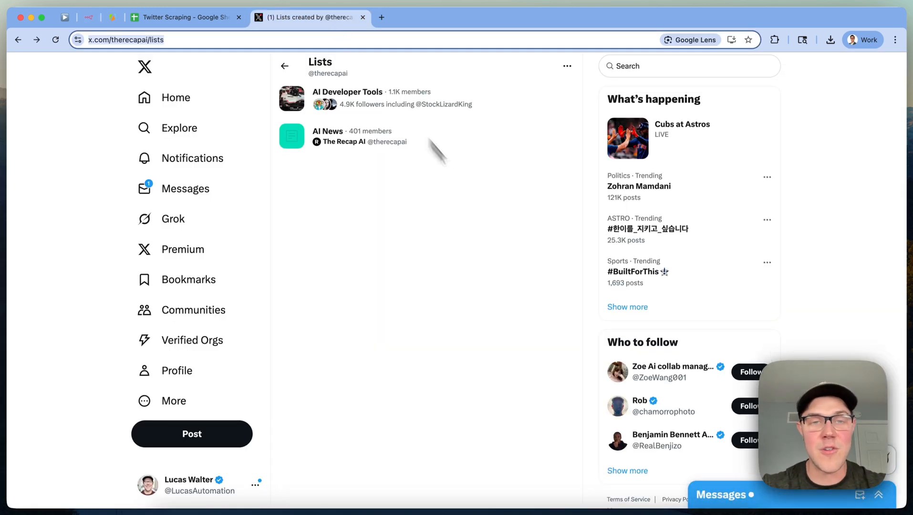
{"action": "left_click", "coordinate": [344, 142]}
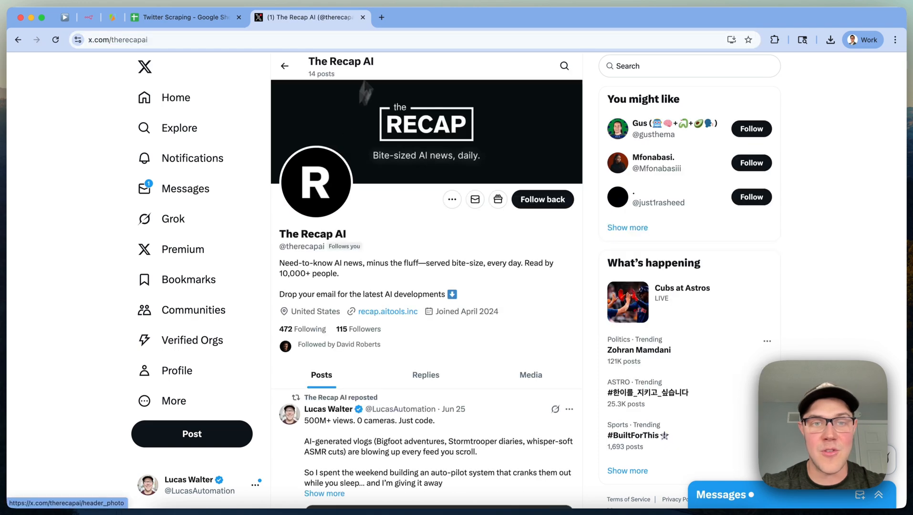
{"action": "left_click", "coordinate": [452, 200]}
{"action": "left_click", "coordinate": [414, 257]}
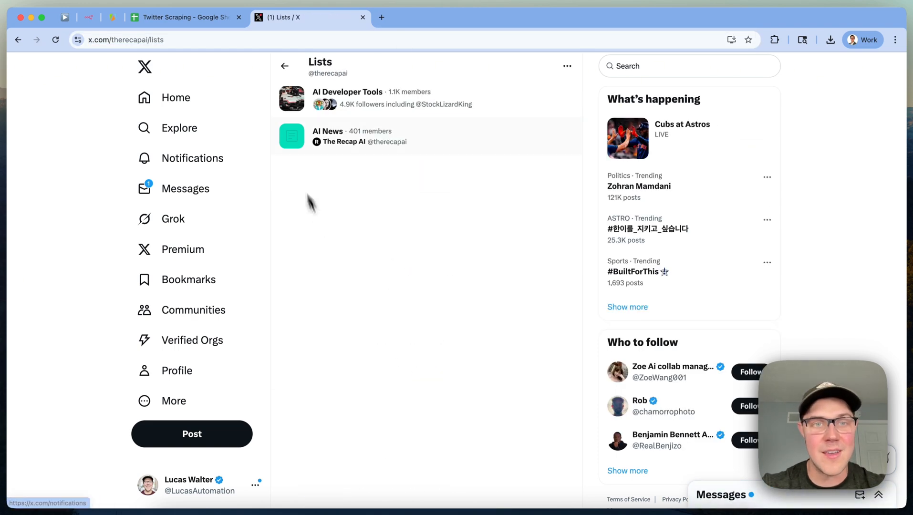
{"action": "left_click", "coordinate": [334, 132]}
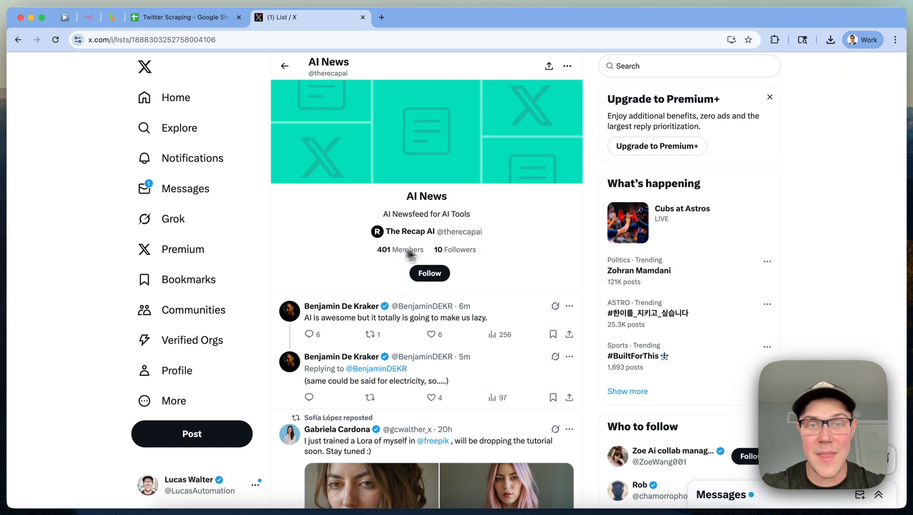
Copy the web address of the AI News list.
{"action": "left_click", "coordinate": [476, 39]}
{"action": "key", "text": "super+c"}
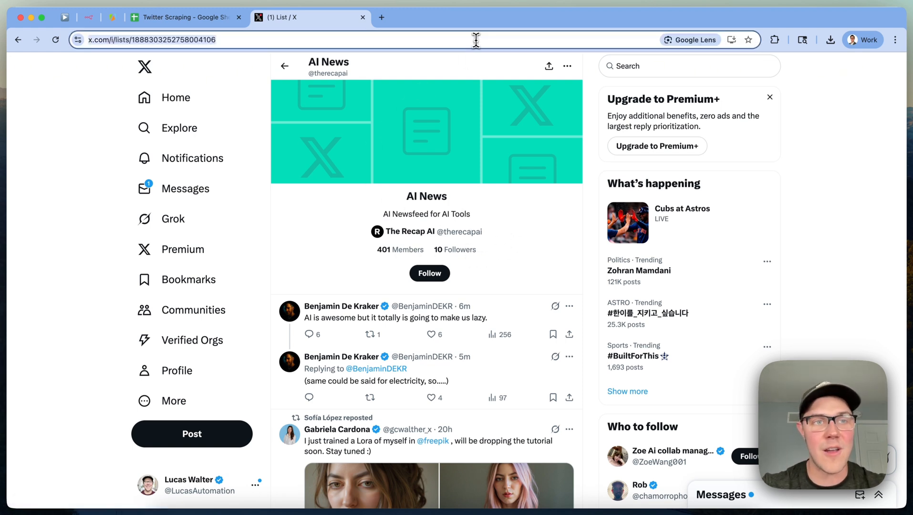
{"action": "left_click", "coordinate": [209, 40]}
{"action": "left_click", "coordinate": [89, 17]}
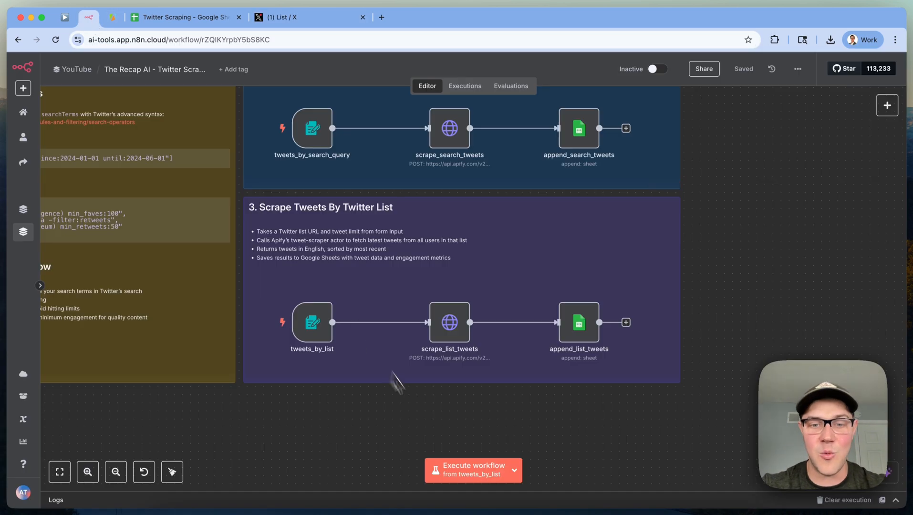
{"action": "left_click", "coordinate": [459, 471]}
{"action": "left_click", "coordinate": [447, 155]}
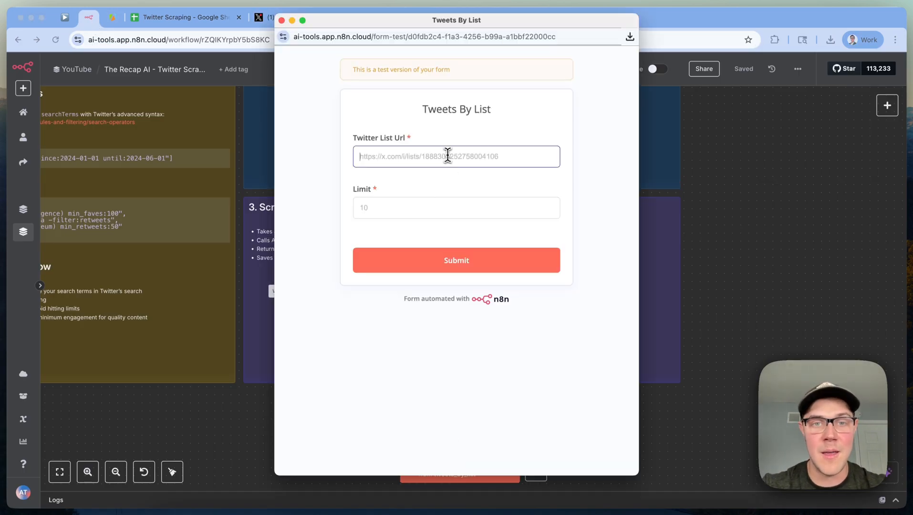
{"action": "key", "text": "super+v"}
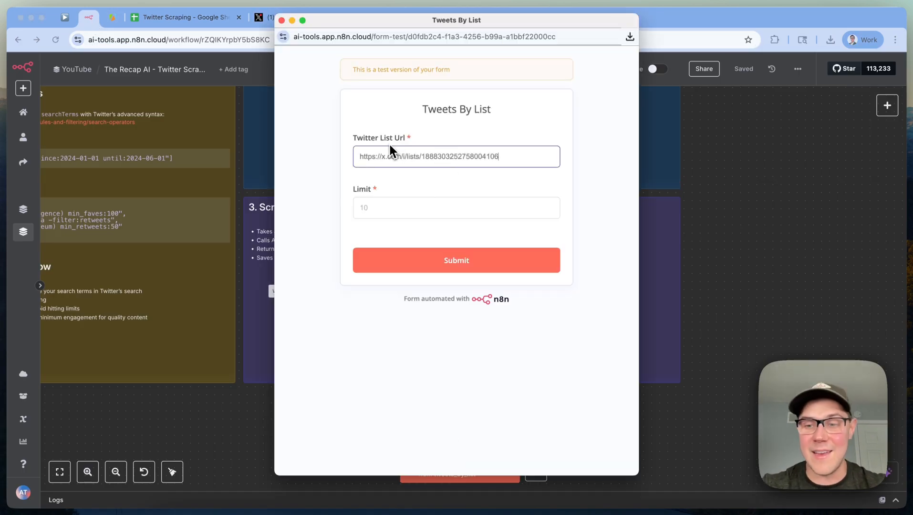
{"action": "left_click", "coordinate": [442, 218]}
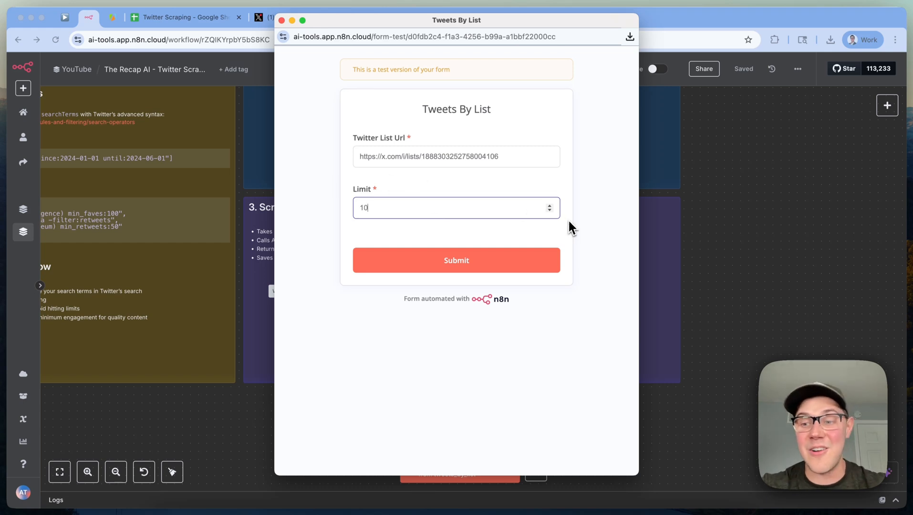
{"action": "left_click", "coordinate": [481, 273]}
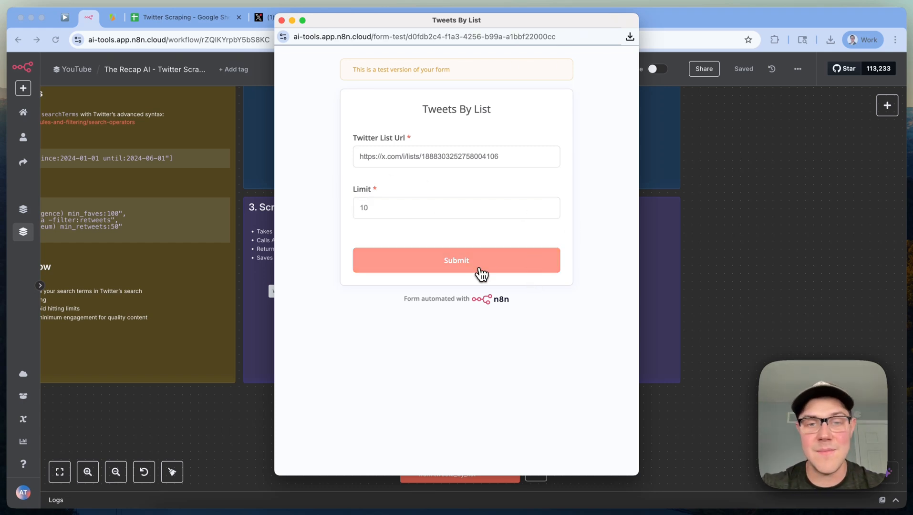
{"action": "left_click", "coordinate": [281, 20]}
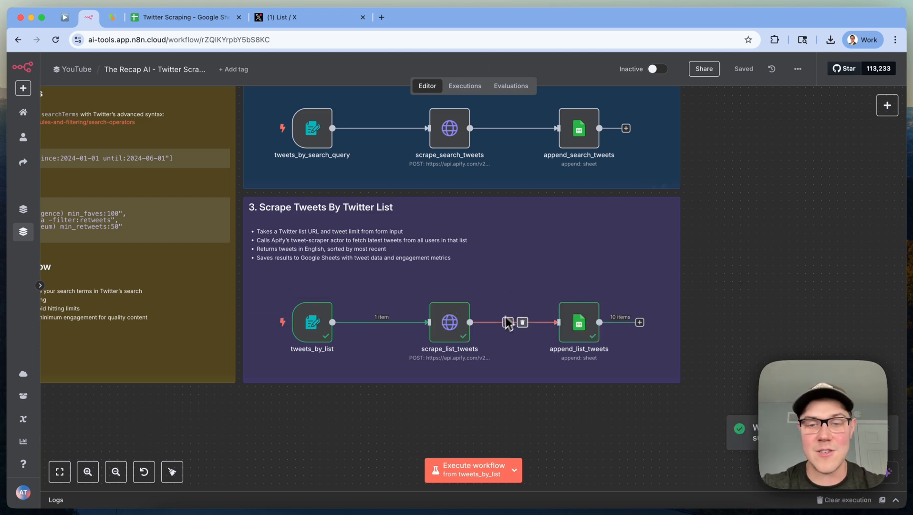
Switch to the spreadsheet, open the Twitter List Tweets sheet and fit the Url column's width to its contents.
{"action": "left_click", "coordinate": [193, 19]}
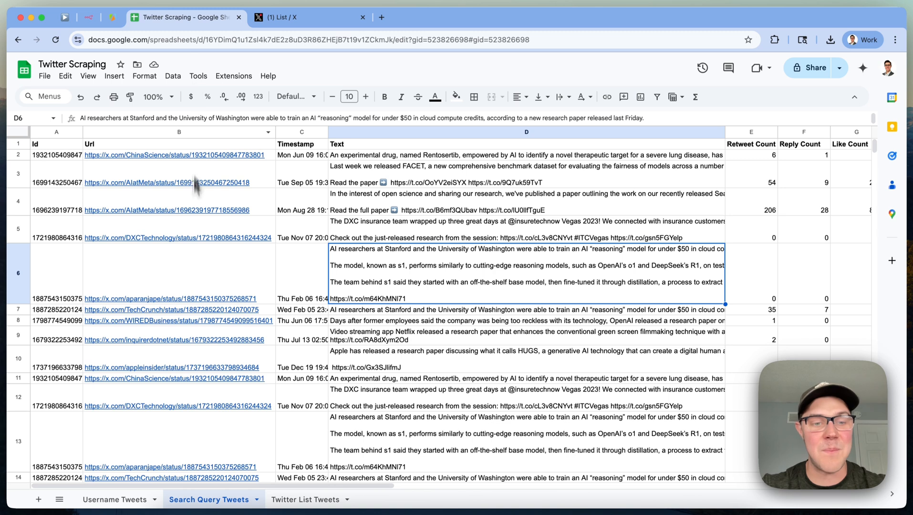
{"action": "left_click", "coordinate": [292, 500]}
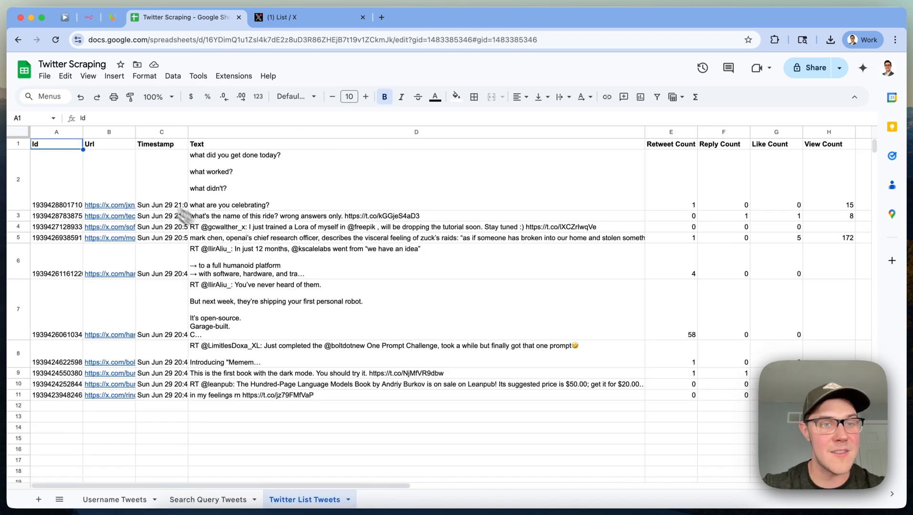
{"action": "double_click", "coordinate": [132, 131]}
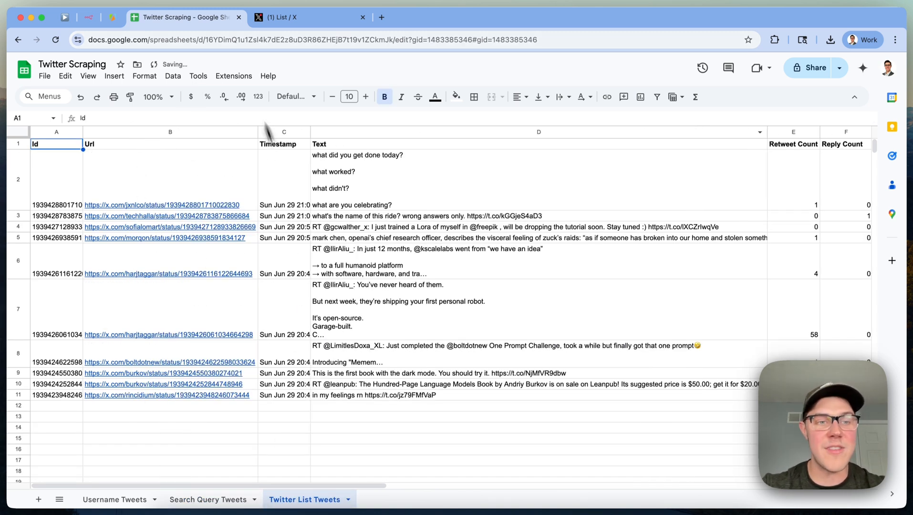
Examine the first tweet's link and the scraped texts in the Text column of the Twitter List Tweets sheet.
{"action": "mouse_move", "coordinate": [156, 205]}
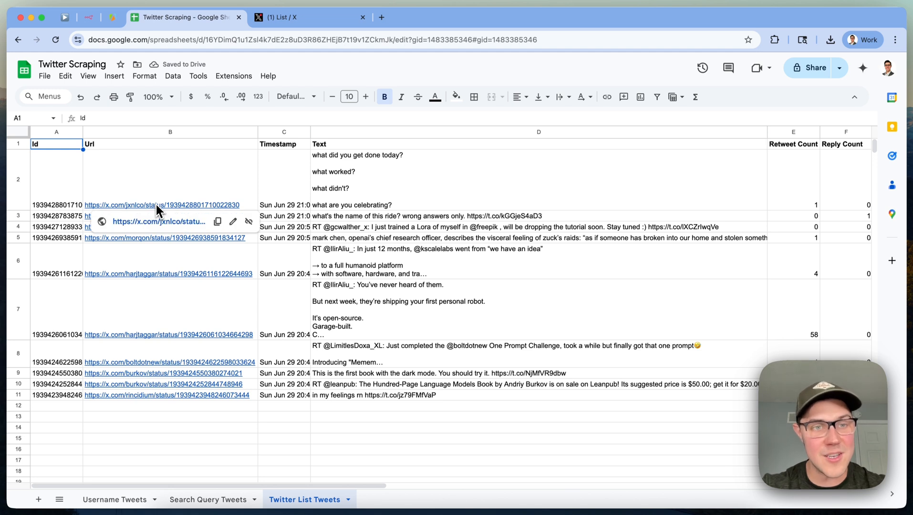
{"action": "left_click", "coordinate": [510, 174]}
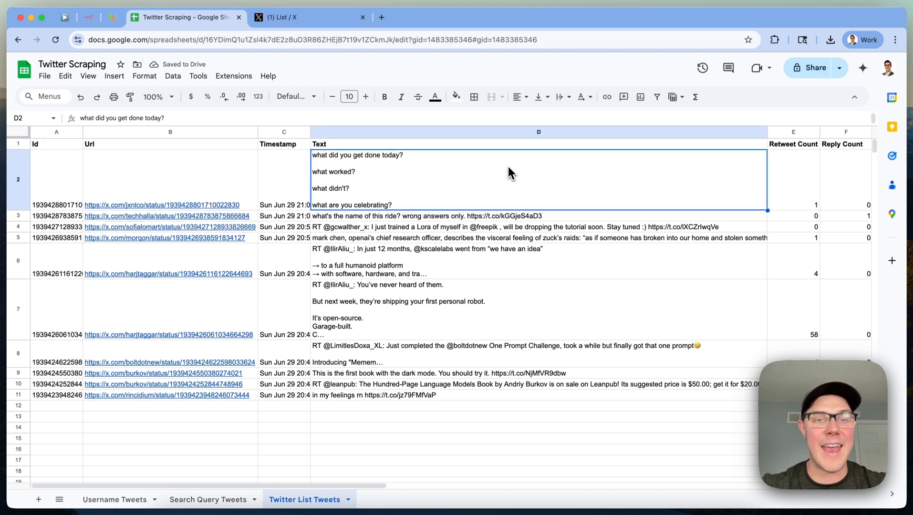
{"action": "left_click", "coordinate": [498, 133]}
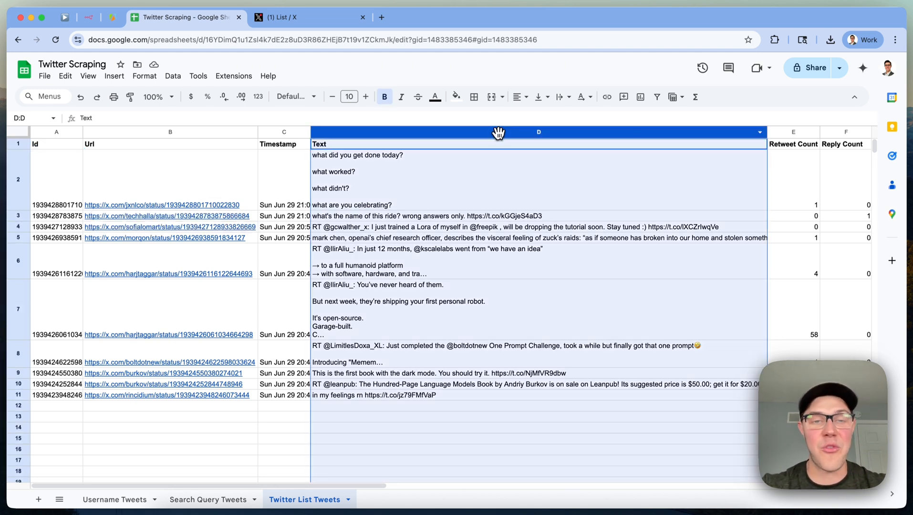
{"action": "left_click", "coordinate": [556, 272]}
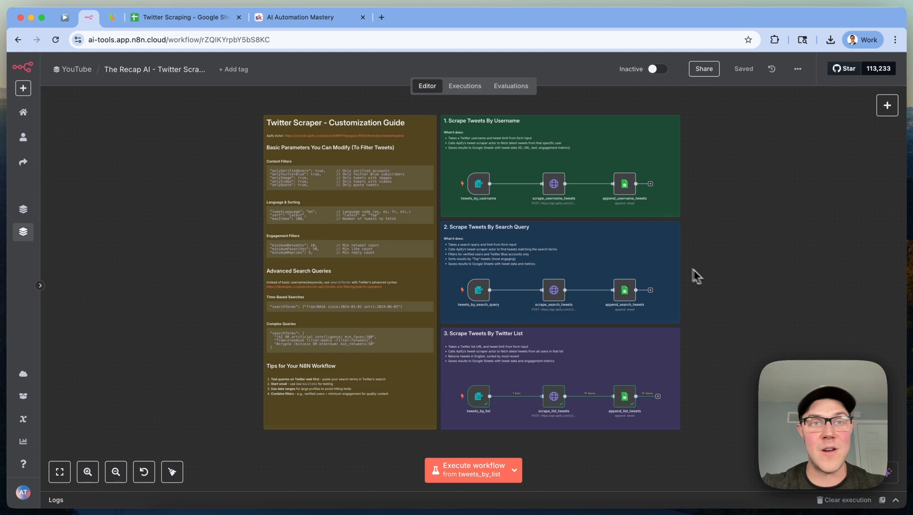
View the viral reels template post under YouTube n8n Resources in the AI Automation Mastery community on Skool, and close the community page.
{"action": "left_click", "coordinate": [321, 19]}
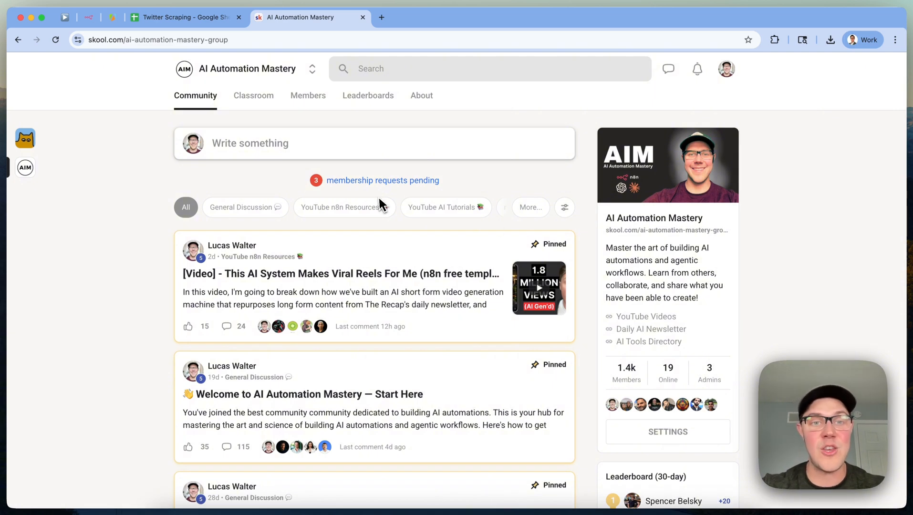
{"action": "left_click", "coordinate": [348, 214]}
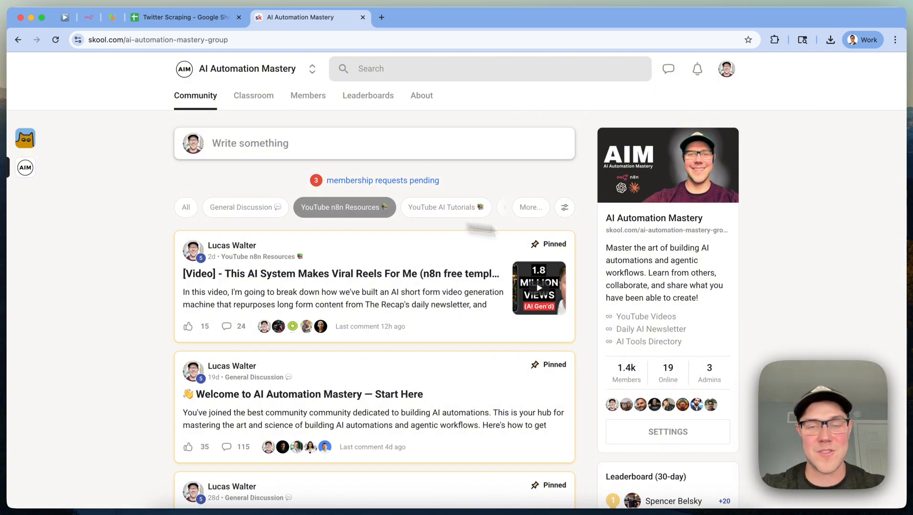
{"action": "left_click", "coordinate": [366, 265]}
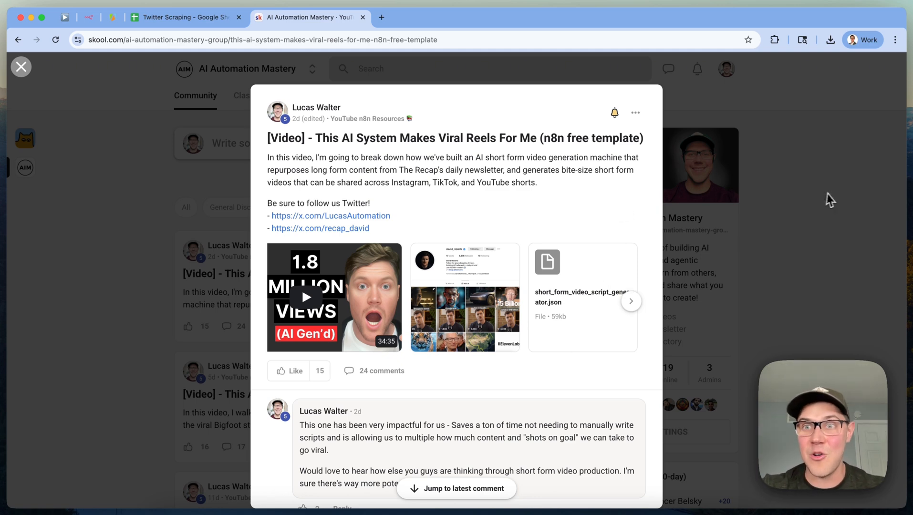
{"action": "left_click", "coordinate": [827, 198]}
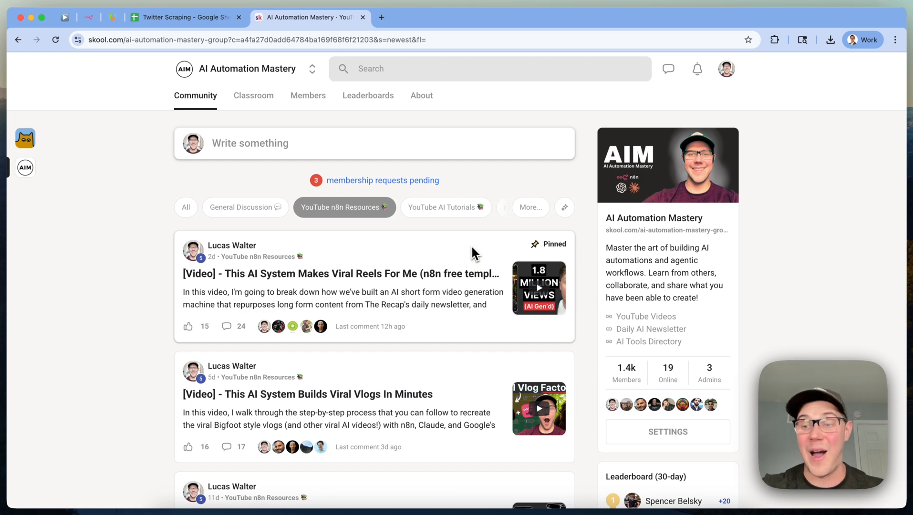
{"action": "key", "text": "super+w"}
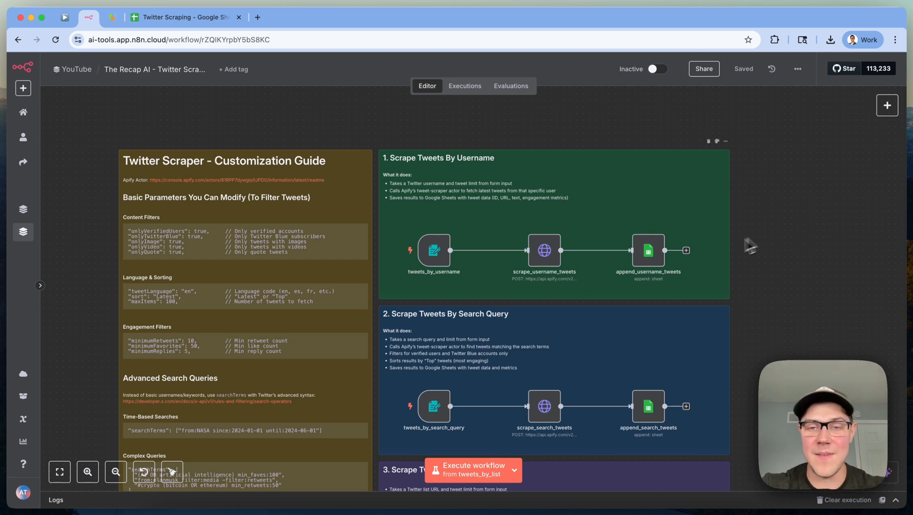
{"action": "scroll", "coordinate": [730, 248], "scroll_direction": "down", "scroll_amount": 3}
{"action": "scroll", "coordinate": [716, 249], "scroll_direction": "up", "scroll_amount": 1}
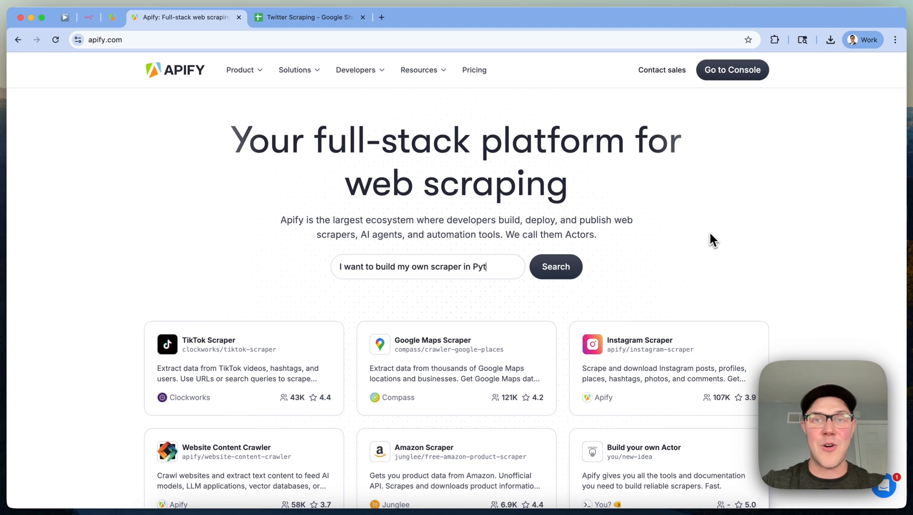
Search the Apify site's actors for "twitter".
{"action": "left_click", "coordinate": [429, 261]}
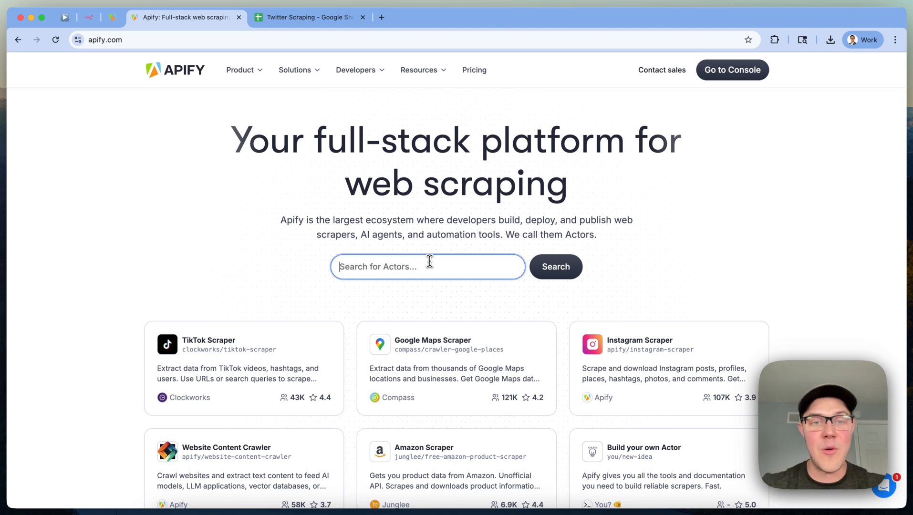
{"action": "type", "text": "twitter"}
{"action": "key", "text": "Return"}
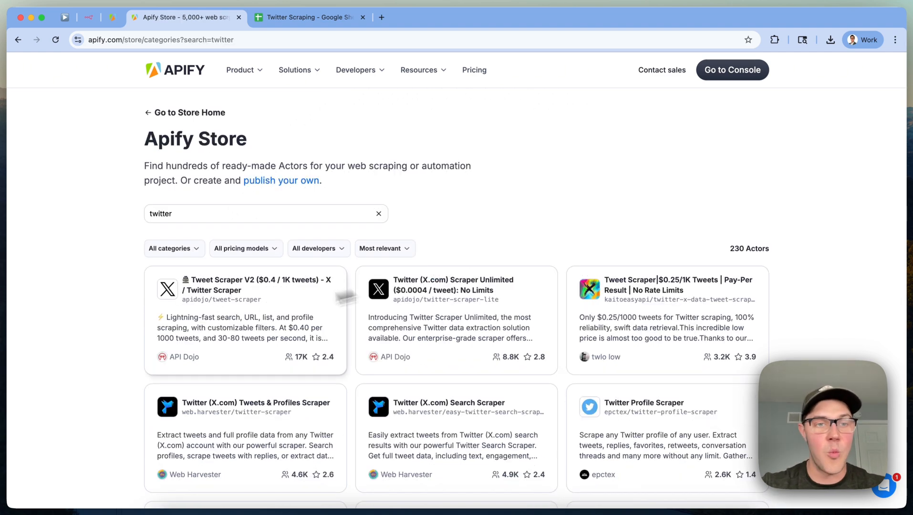
Look through the Twitter actors in the Apify Store and open Tweet Scraper V2 by API Dojo.
{"action": "scroll", "coordinate": [748, 290], "scroll_direction": "down", "scroll_amount": 4}
{"action": "scroll", "coordinate": [749, 294], "scroll_direction": "up", "scroll_amount": 4}
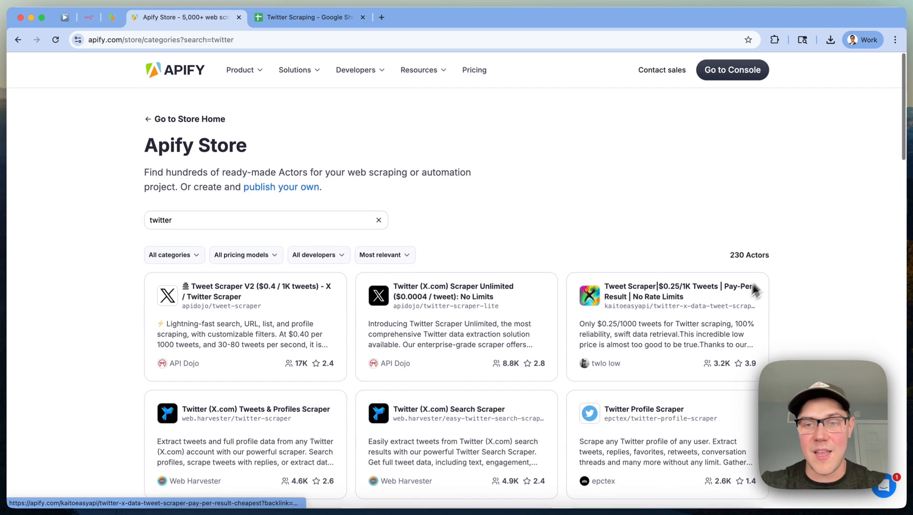
{"action": "scroll", "coordinate": [735, 305], "scroll_direction": "down", "scroll_amount": 1}
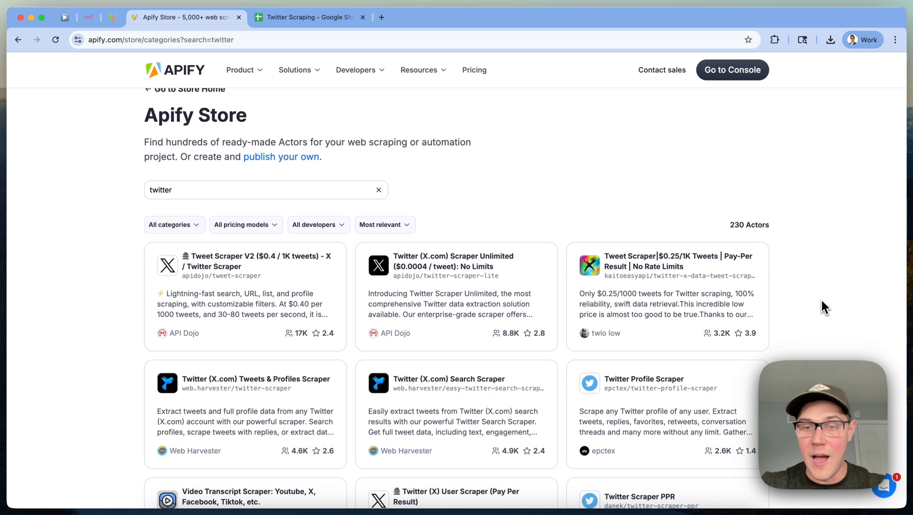
{"action": "scroll", "coordinate": [643, 384], "scroll_direction": "down", "scroll_amount": 3}
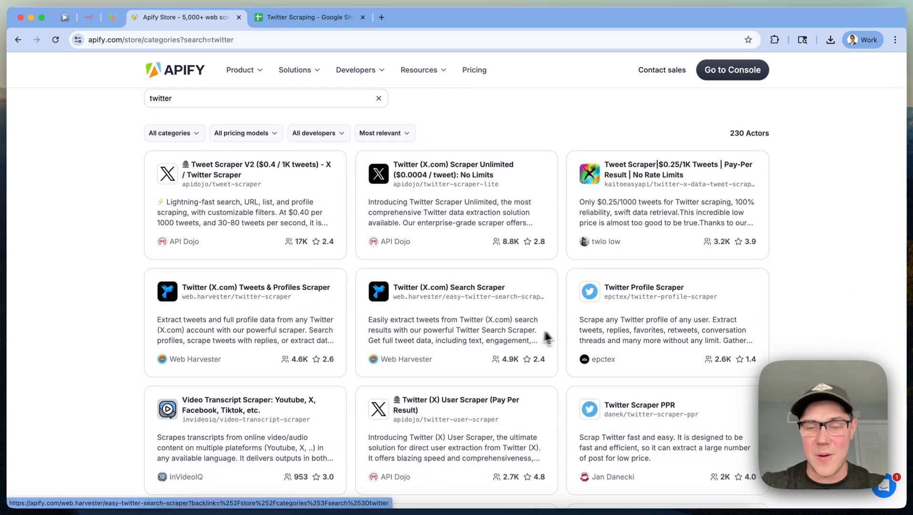
{"action": "scroll", "coordinate": [555, 336], "scroll_direction": "up", "scroll_amount": 1}
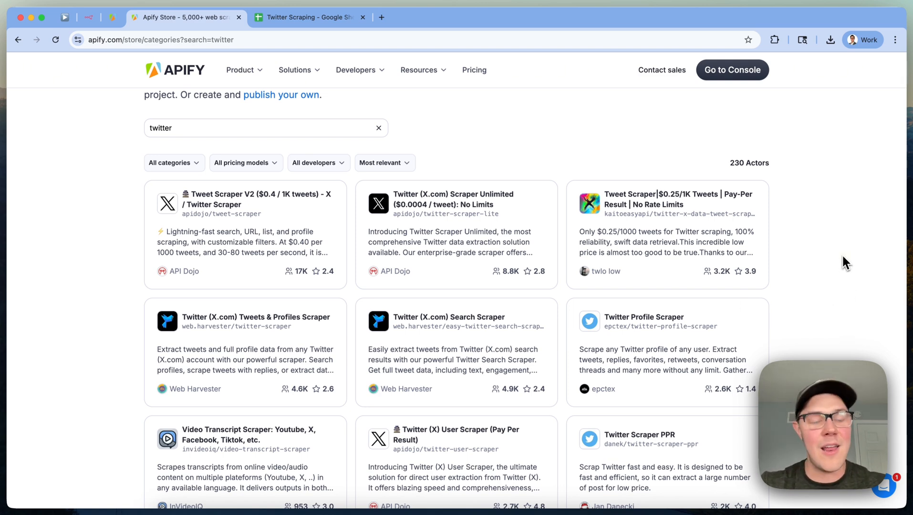
{"action": "left_click", "coordinate": [264, 236]}
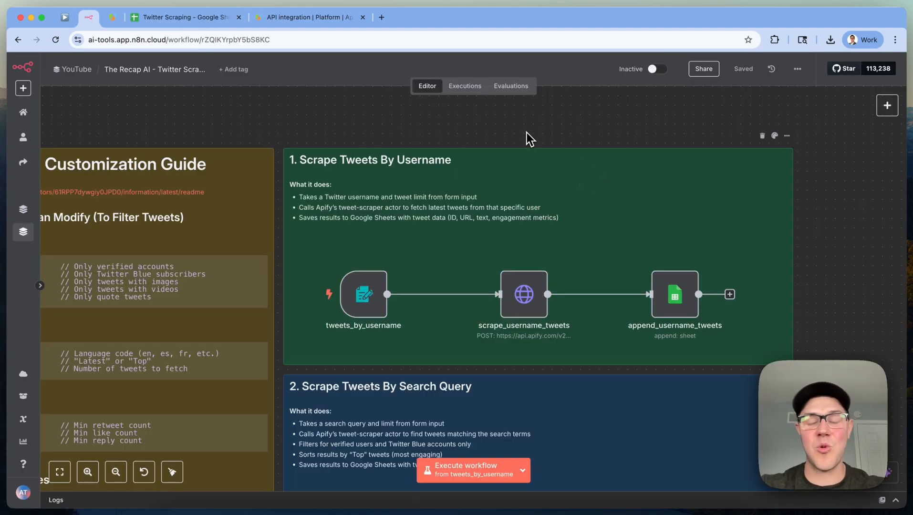
Run the tweets_by_username form trigger, submit username LucasAutomation with a limit of 5, and close the form.
{"action": "right_click", "coordinate": [379, 297]}
{"action": "left_click", "coordinate": [412, 105]}
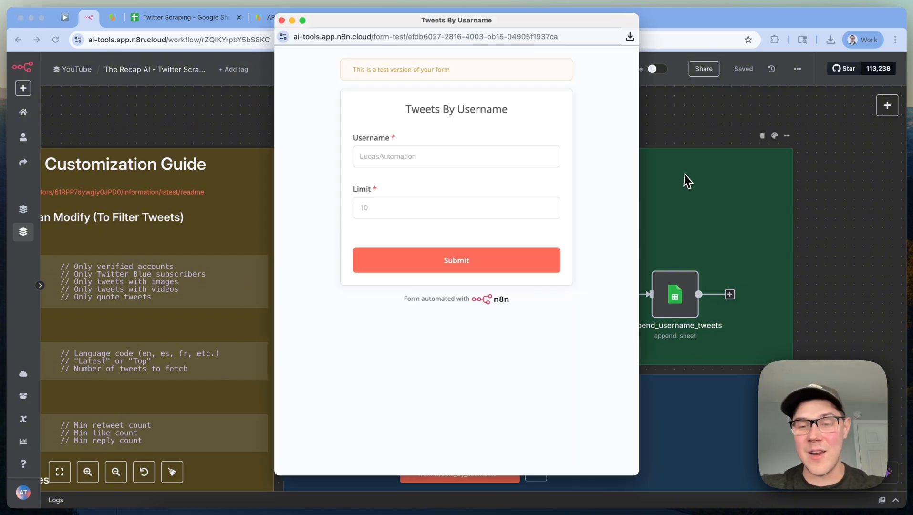
{"action": "left_click", "coordinate": [505, 161]}
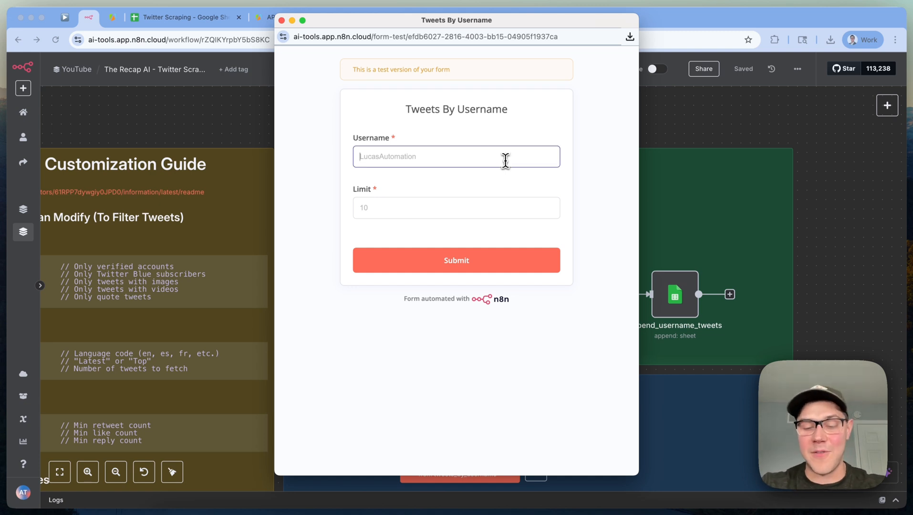
{"action": "type", "text": "LucasAutomation"}
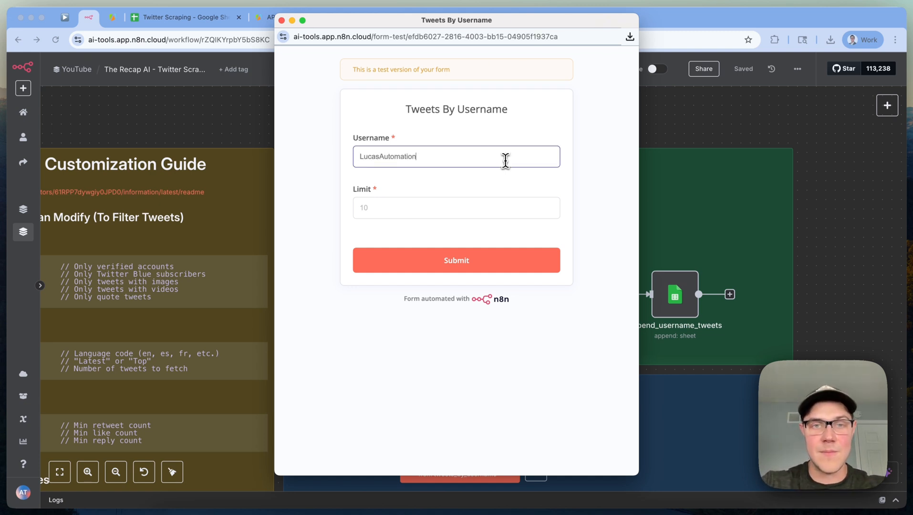
{"action": "key", "text": "Tab"}
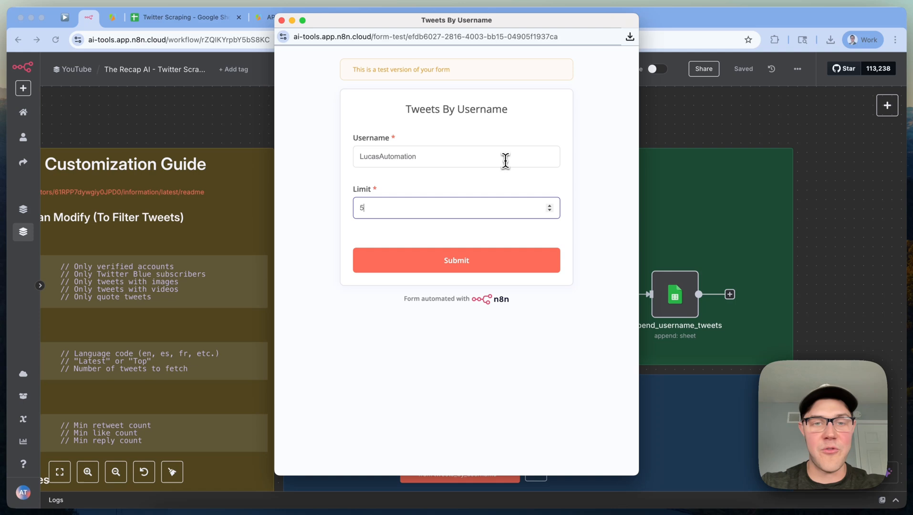
{"action": "left_click", "coordinate": [493, 260]}
{"action": "left_click", "coordinate": [282, 20]}
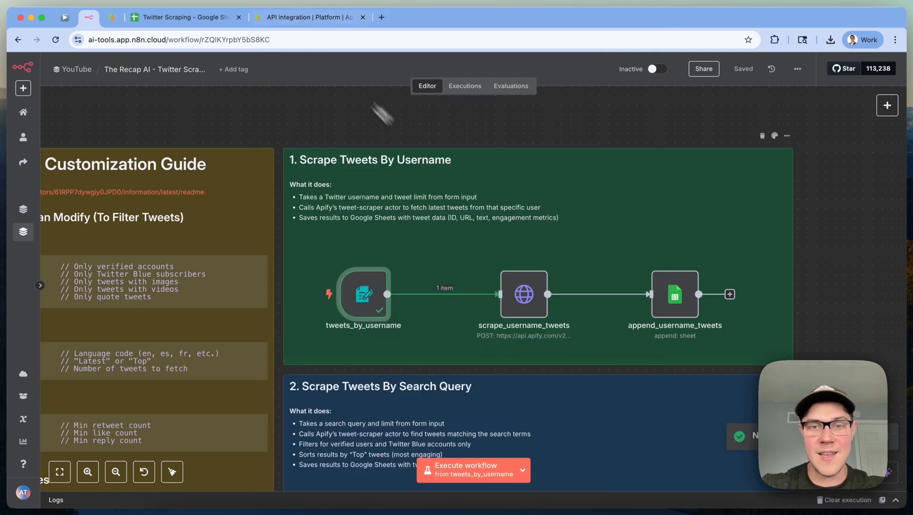
Execute the scrape_username_tweets node in the Scrape Tweets By Username section.
{"action": "right_click", "coordinate": [525, 294]}
{"action": "left_click", "coordinate": [756, 206]}
{"action": "scroll", "coordinate": [756, 207], "scroll_direction": "up", "scroll_amount": 1}
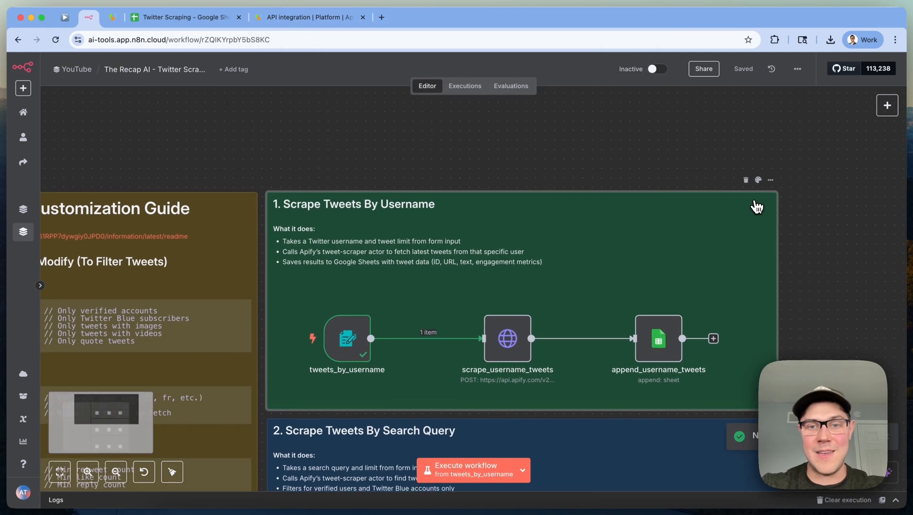
{"action": "right_click", "coordinate": [510, 339]}
{"action": "left_click", "coordinate": [525, 135]}
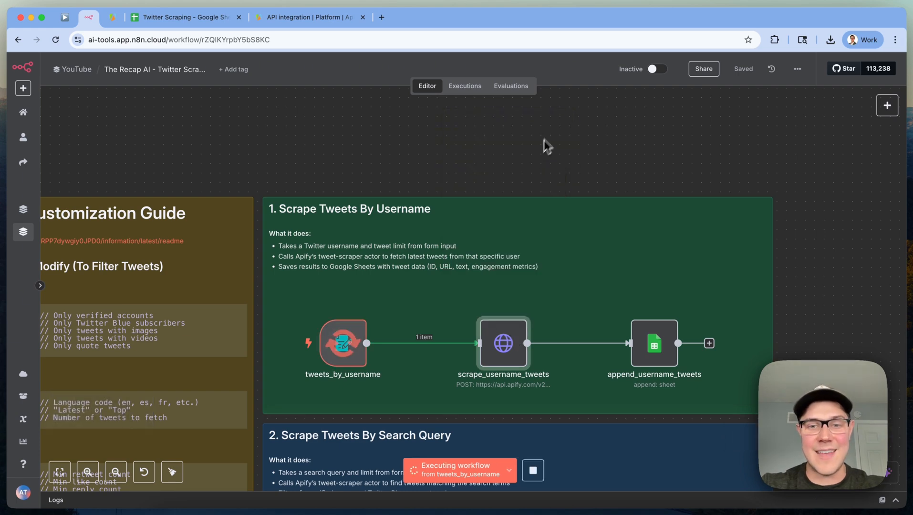
{"action": "scroll", "coordinate": [611, 119], "scroll_direction": "down", "scroll_amount": 1}
{"action": "scroll", "coordinate": [611, 120], "scroll_direction": "right", "scroll_amount": 1}
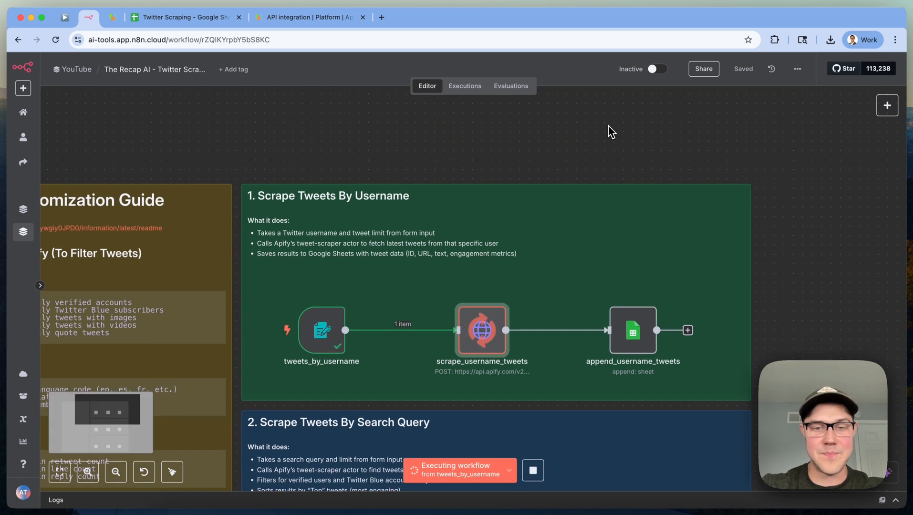
Open the scrape_username_tweets node and examine its full request URL, especially the run-sync-get-dataset-items part.
{"action": "double_click", "coordinate": [484, 319]}
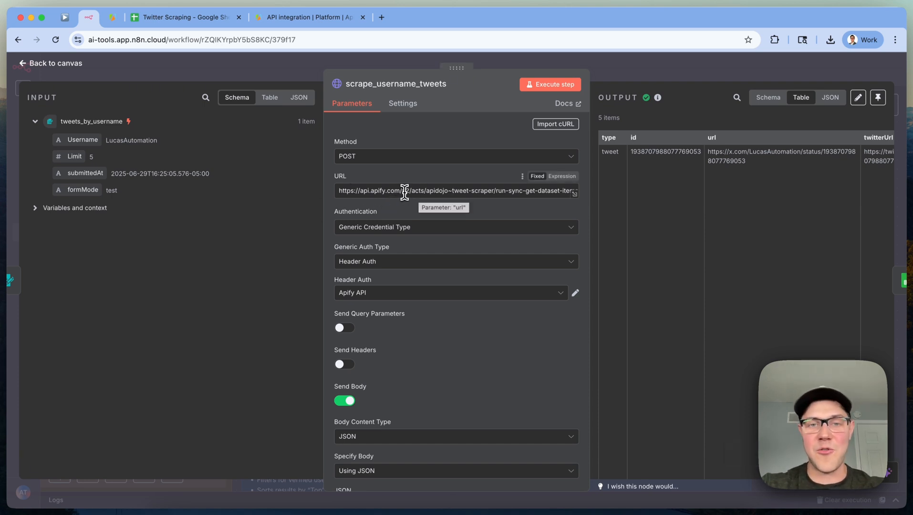
{"action": "left_click", "coordinate": [429, 191]}
{"action": "left_click", "coordinate": [446, 178]}
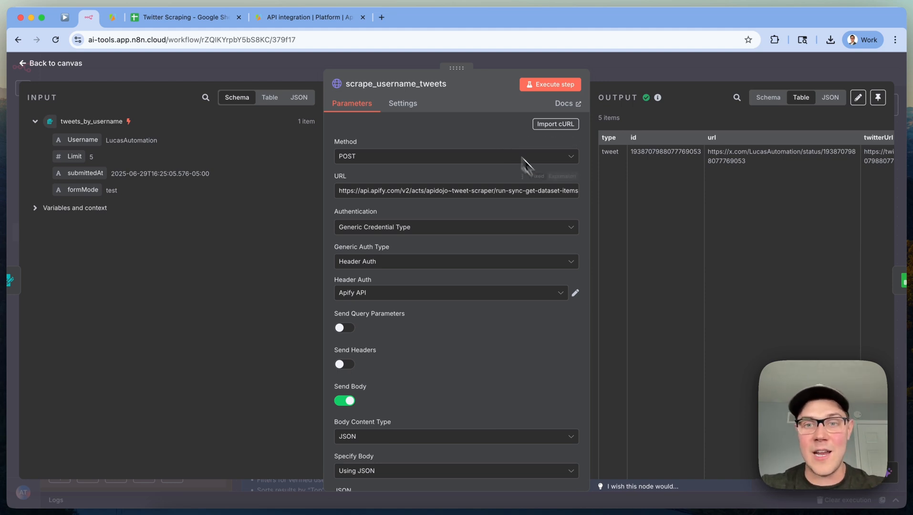
{"action": "left_click", "coordinate": [576, 196]}
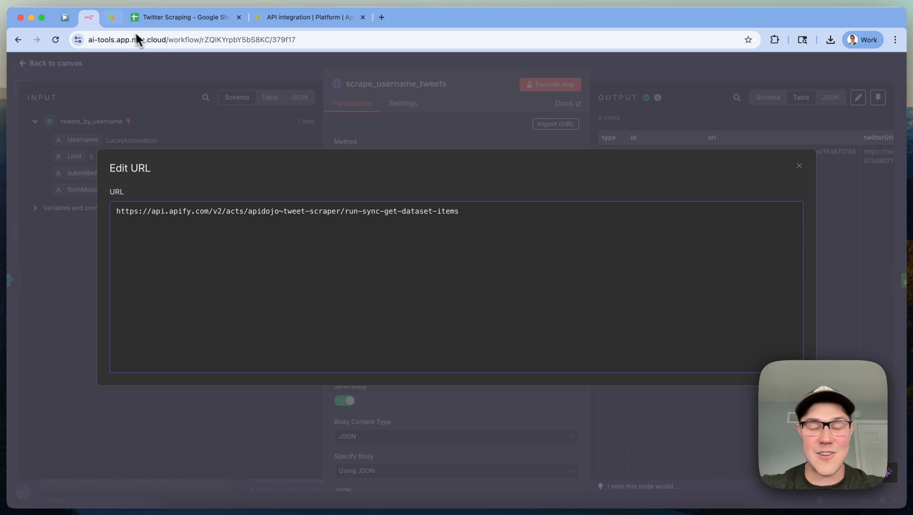
{"action": "left_click", "coordinate": [234, 211]}
{"action": "left_click_drag", "start_coordinate": [433, 215], "coordinate": [492, 326]}
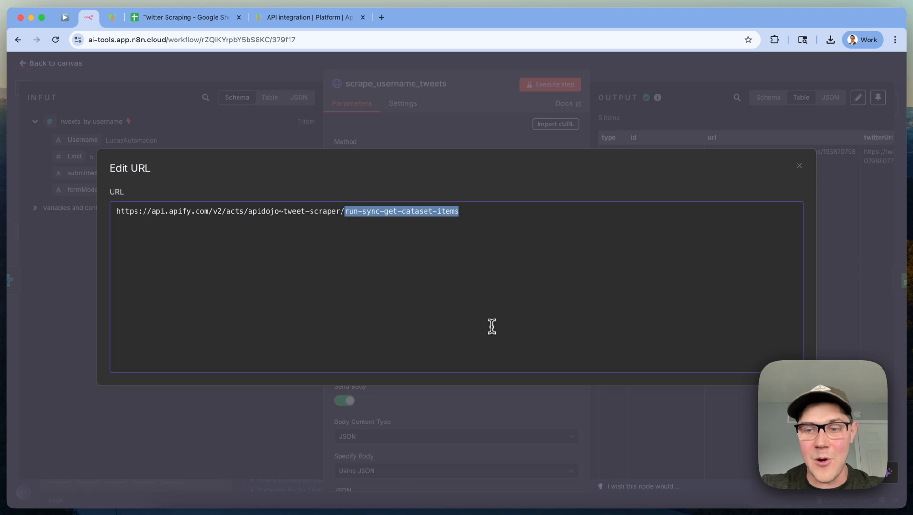
{"action": "left_click", "coordinate": [492, 319]}
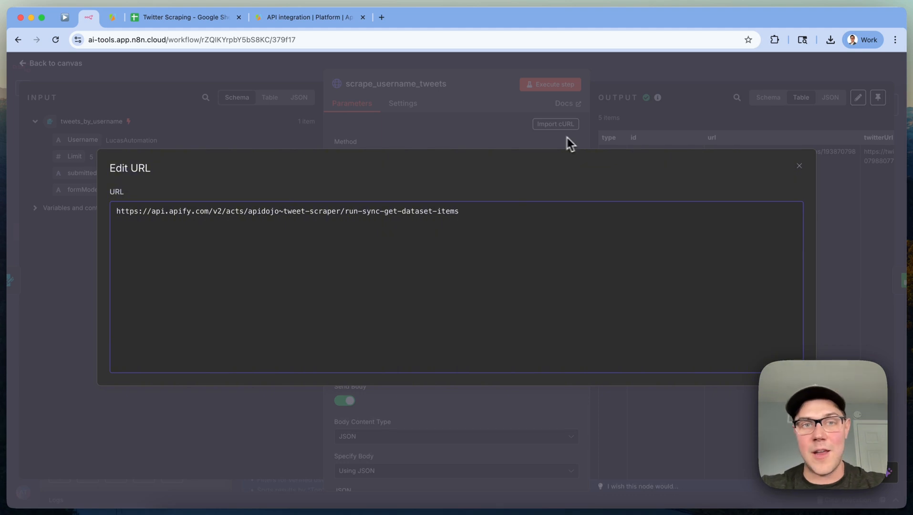
{"action": "left_click", "coordinate": [468, 124]}
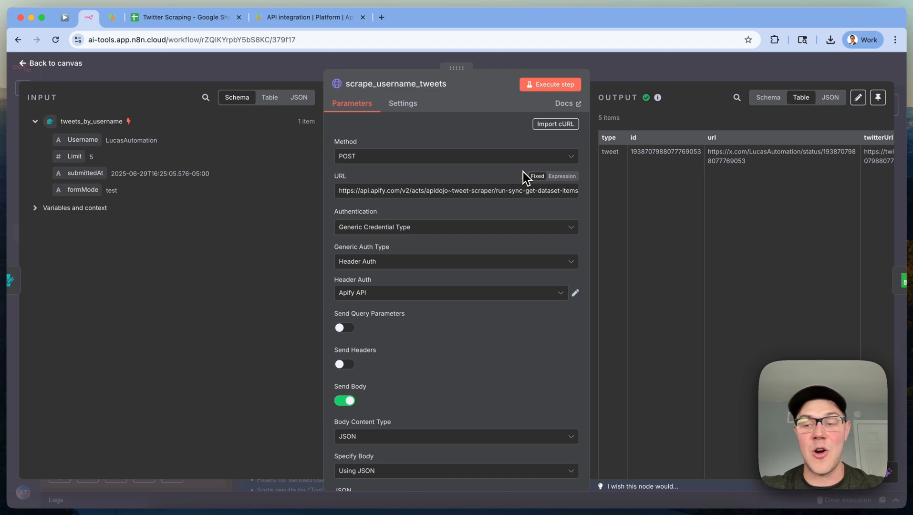
Switch to Apify, reopen Tweet Scraper V2 from the Twitter actors, and show its API endpoints.
{"action": "left_click", "coordinate": [121, 22]}
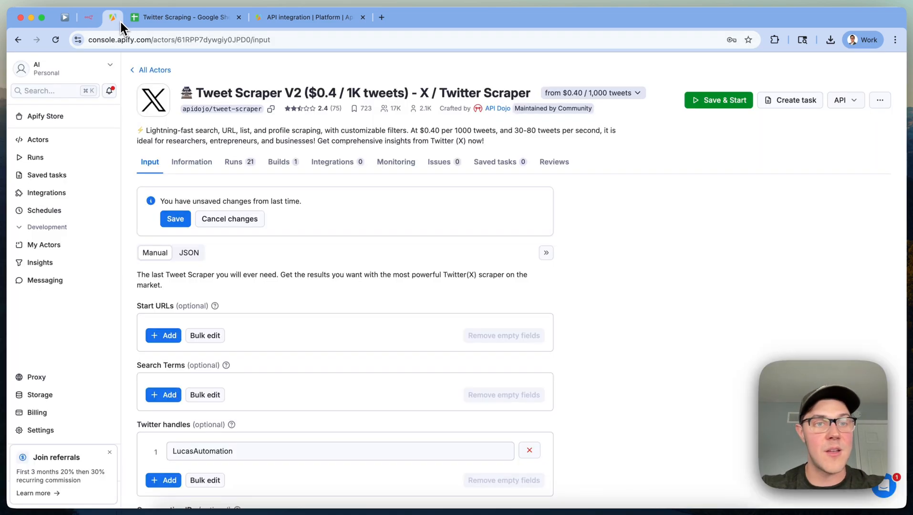
{"action": "left_click", "coordinate": [160, 72]}
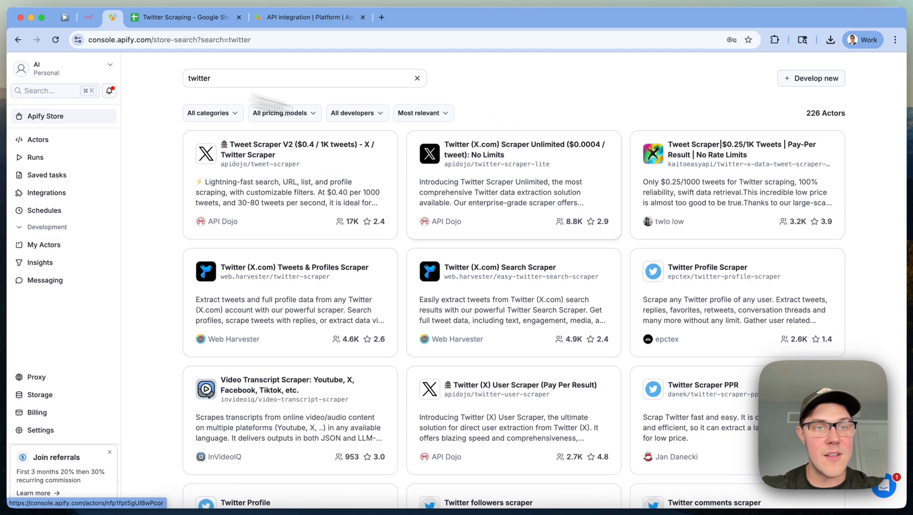
{"action": "left_click", "coordinate": [298, 182]}
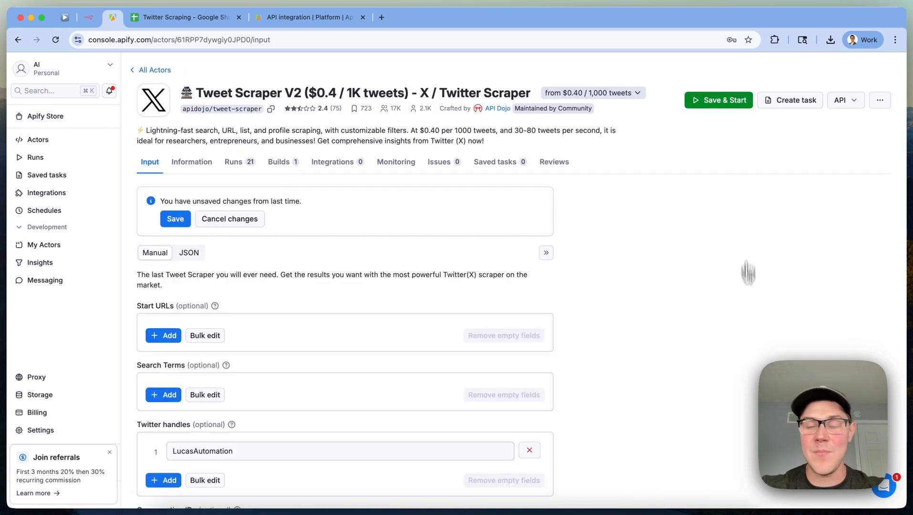
{"action": "left_click", "coordinate": [853, 101]}
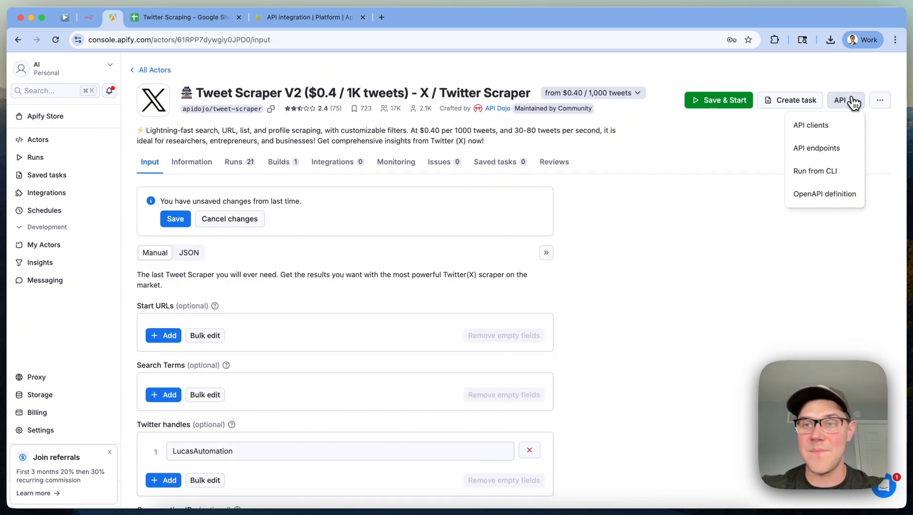
{"action": "left_click", "coordinate": [817, 149]}
Find the "Run Actor synchronously and get dataset items" endpoint and select its URL without the token parameter.
{"action": "scroll", "coordinate": [388, 254], "scroll_direction": "down", "scroll_amount": 10}
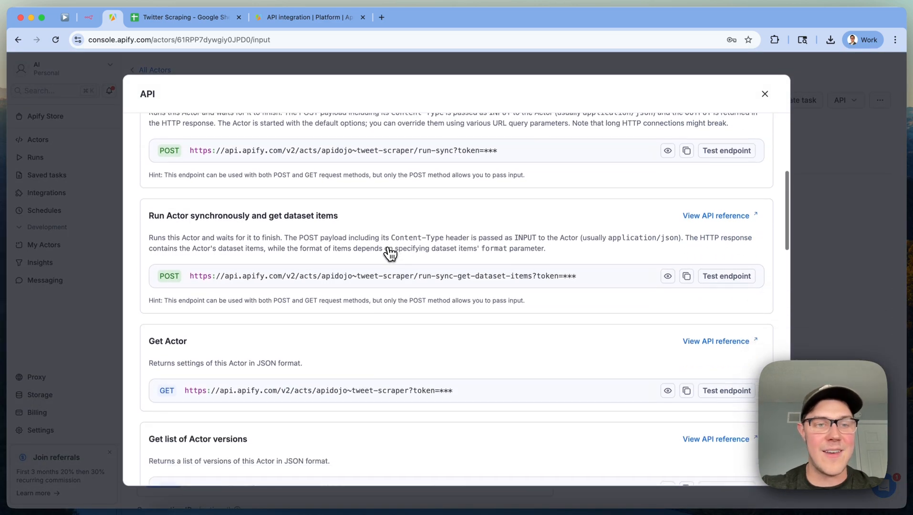
{"action": "scroll", "coordinate": [444, 276], "scroll_direction": "up", "scroll_amount": 1}
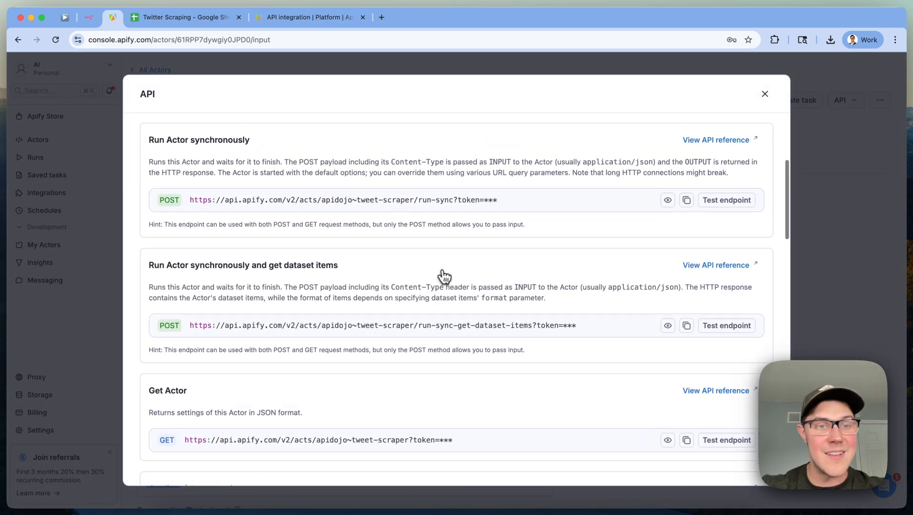
{"action": "scroll", "coordinate": [444, 277], "scroll_direction": "up", "scroll_amount": 1}
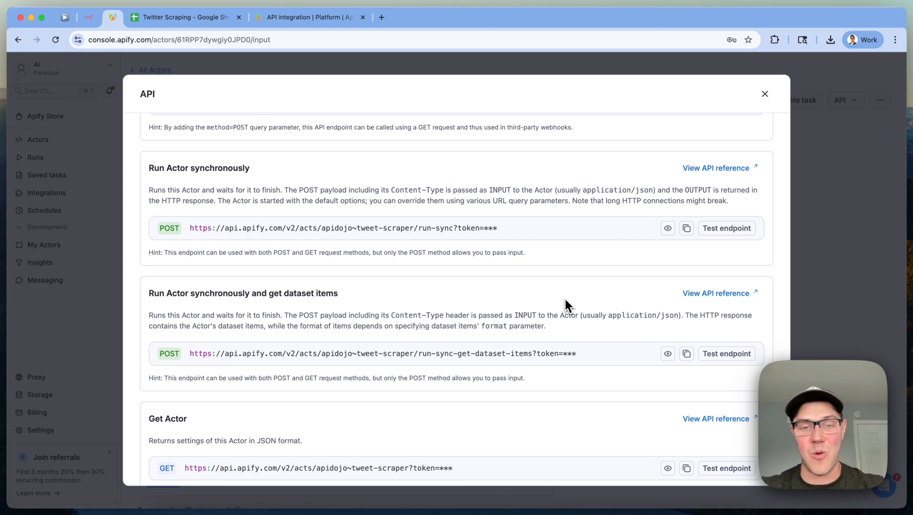
{"action": "scroll", "coordinate": [564, 297], "scroll_direction": "up", "scroll_amount": 5}
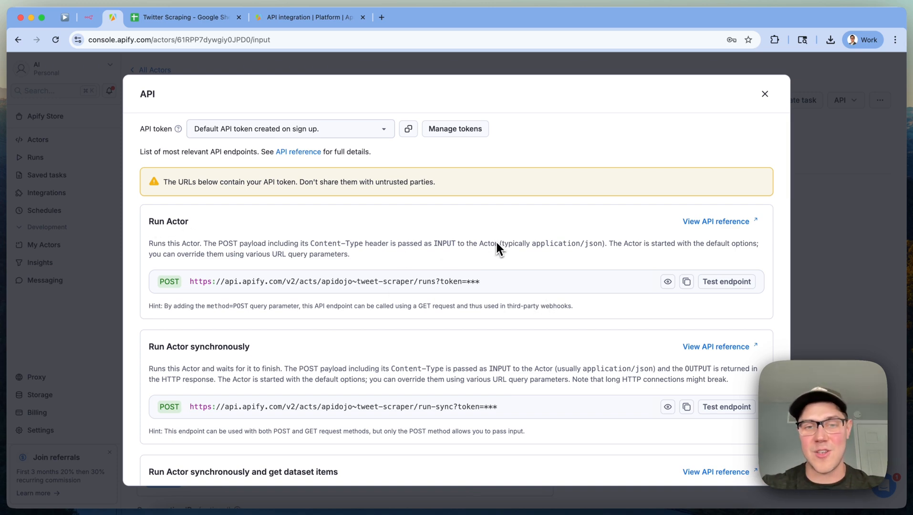
{"action": "scroll", "coordinate": [497, 242], "scroll_direction": "down", "scroll_amount": 5}
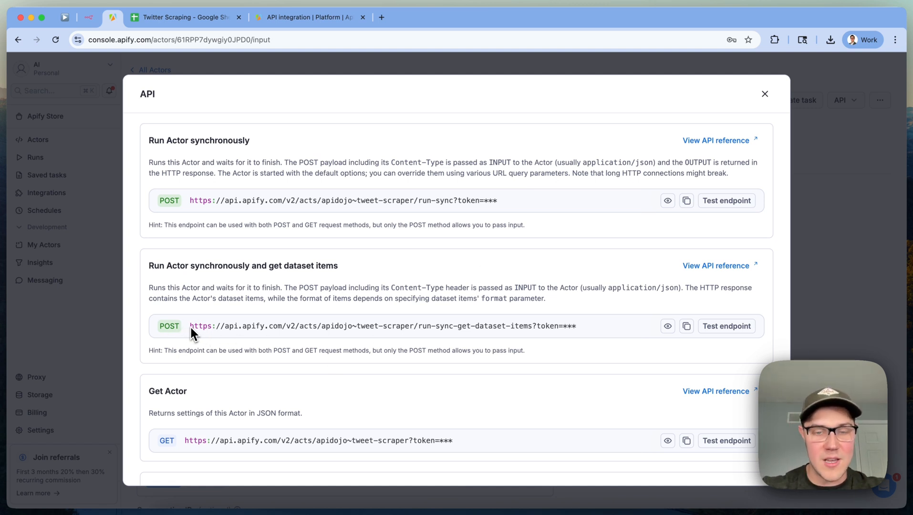
{"action": "left_click_drag", "start_coordinate": [190, 325], "coordinate": [533, 327]}
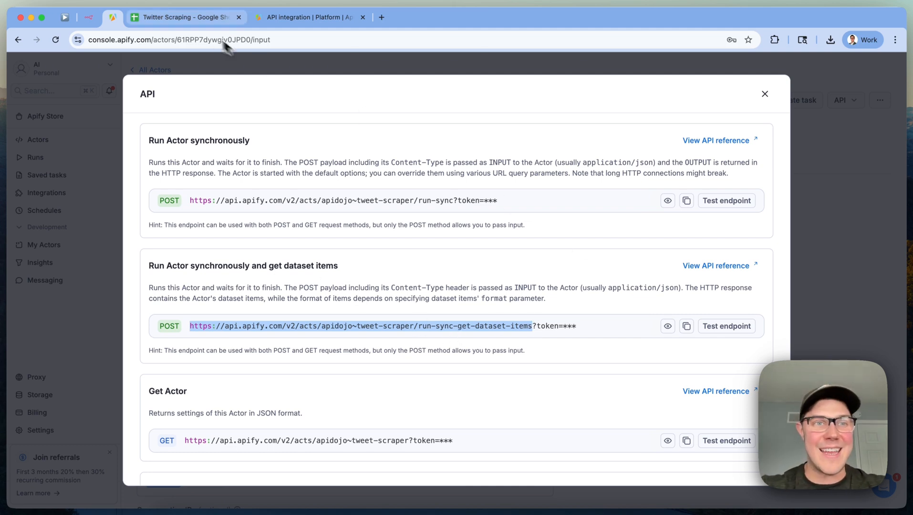
Return to n8n and choose Generic Credential Type as the authentication of the scrape_username_tweets node.
{"action": "left_click", "coordinate": [91, 18]}
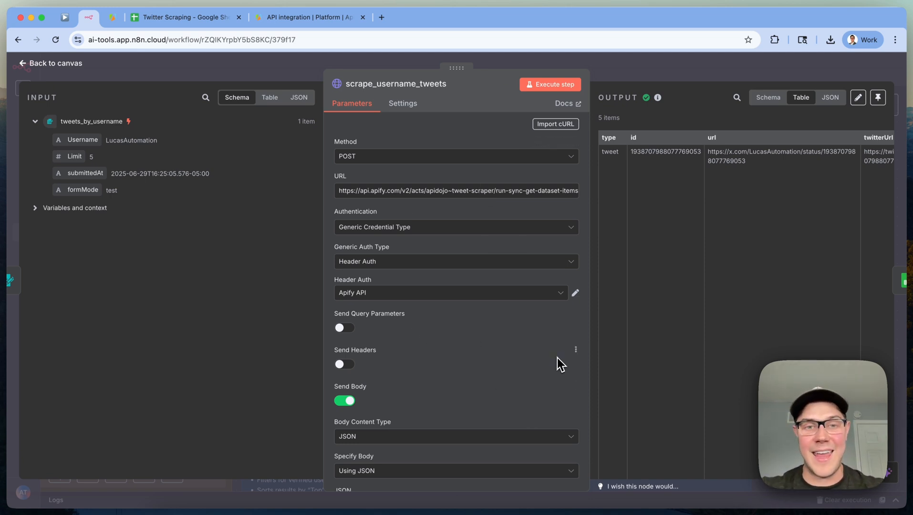
{"action": "left_click", "coordinate": [416, 227]}
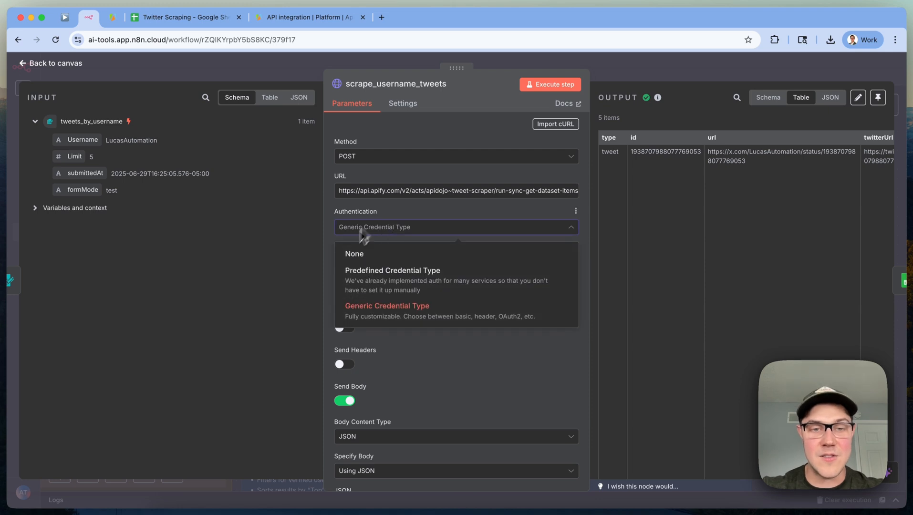
{"action": "left_click", "coordinate": [374, 315]}
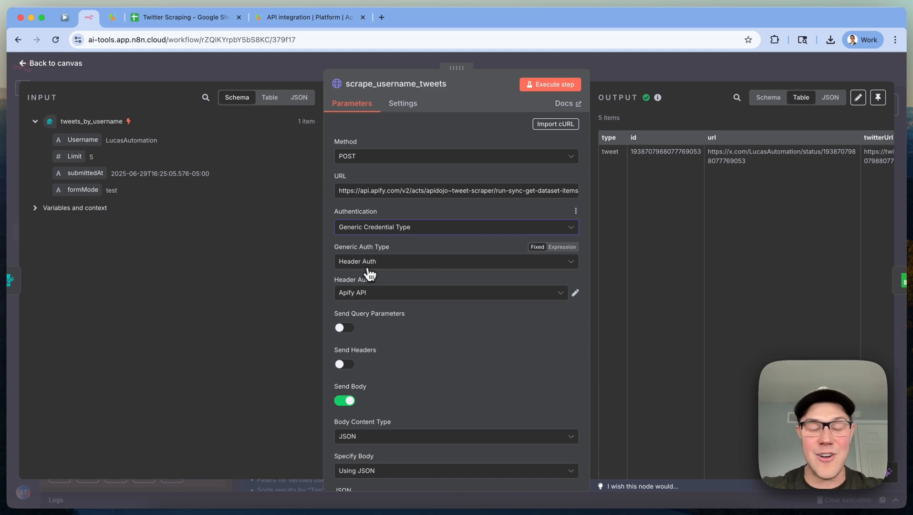
Switch to the Apify Docs API integration page, read its Authentication section, and copy the header name Authorization.
{"action": "left_click", "coordinate": [298, 22]}
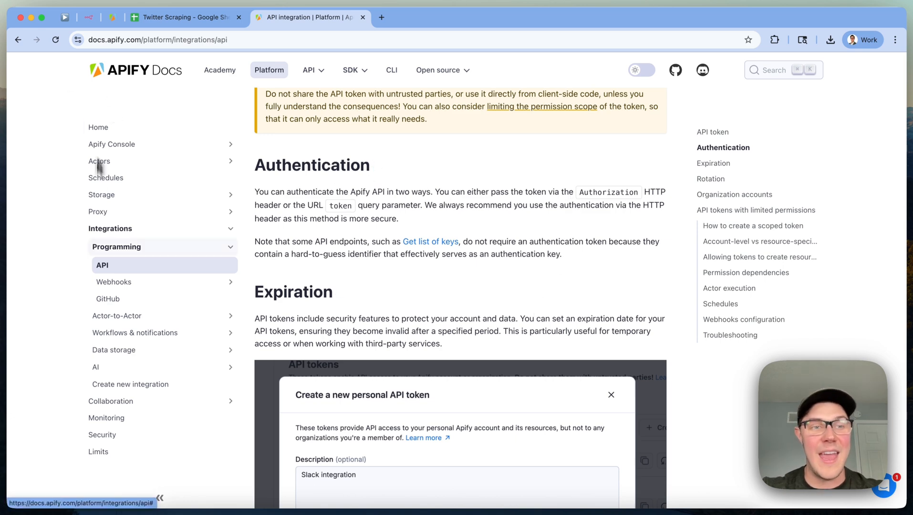
{"action": "left_click", "coordinate": [151, 270]}
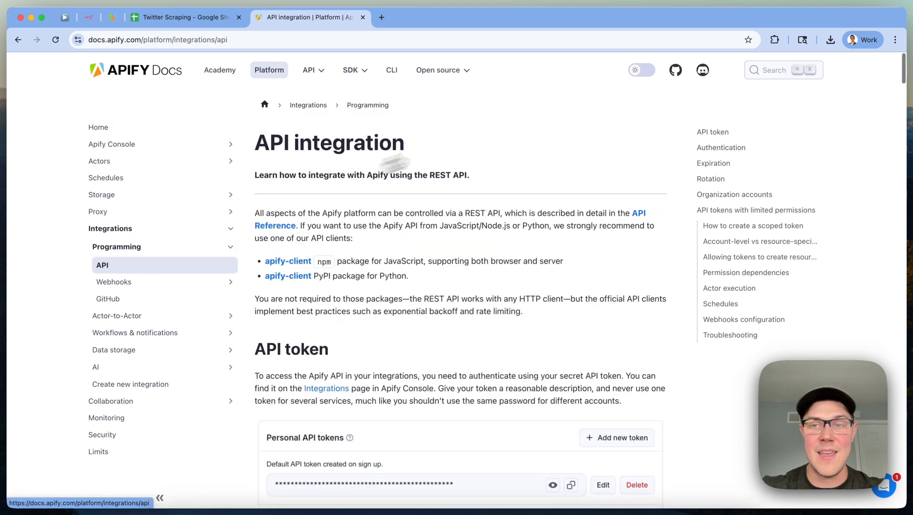
{"action": "left_click", "coordinate": [721, 149]}
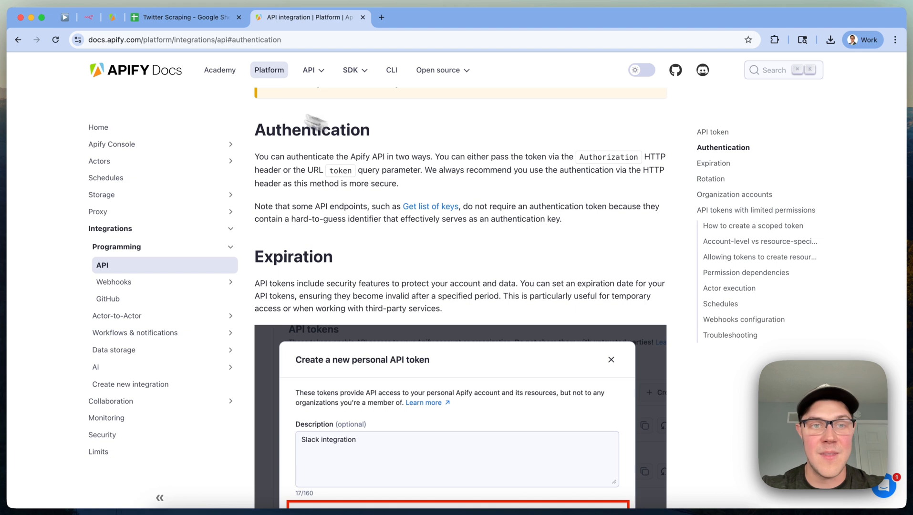
{"action": "left_click_drag", "start_coordinate": [254, 157], "coordinate": [431, 157]}
{"action": "left_click", "coordinate": [555, 243]}
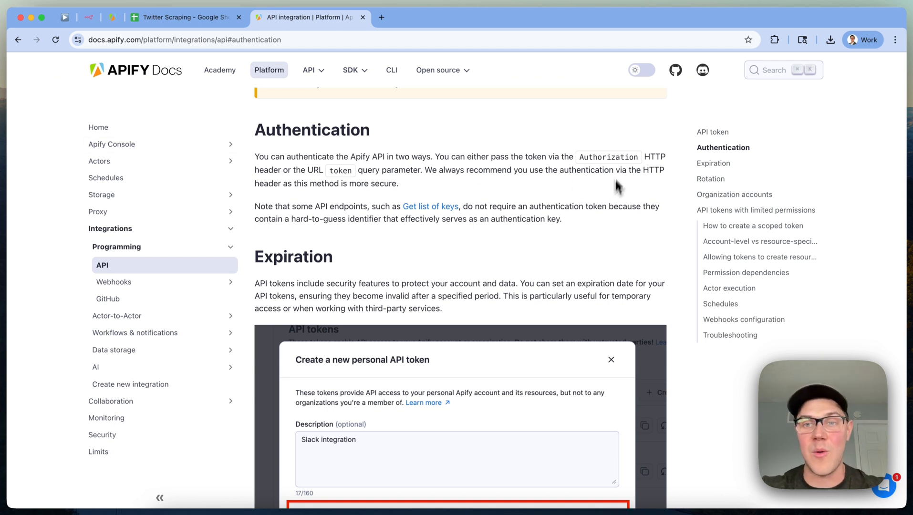
{"action": "double_click", "coordinate": [605, 158]}
{"action": "key", "text": "super+c"}
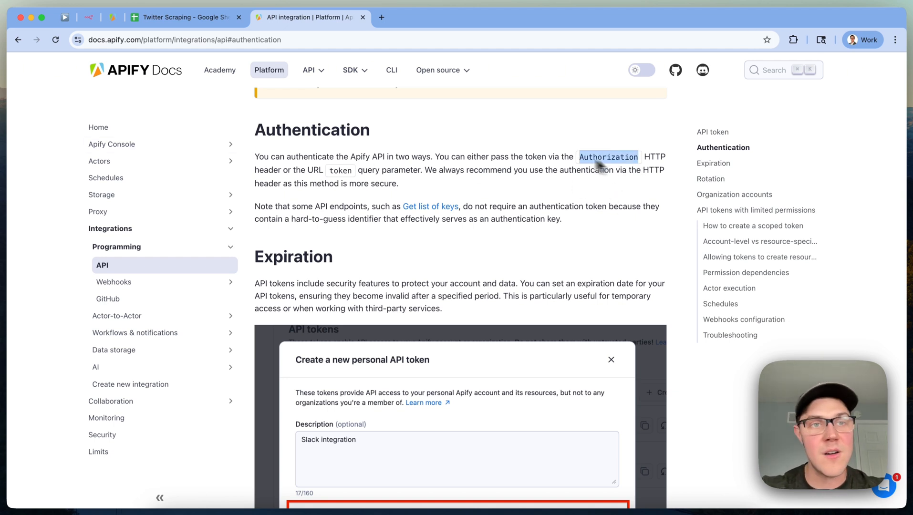
Return to n8n, keep Generic Credential Type, and start a new Header Auth credential called Apify 2 with the header name Authorization.
{"action": "left_click", "coordinate": [90, 18]}
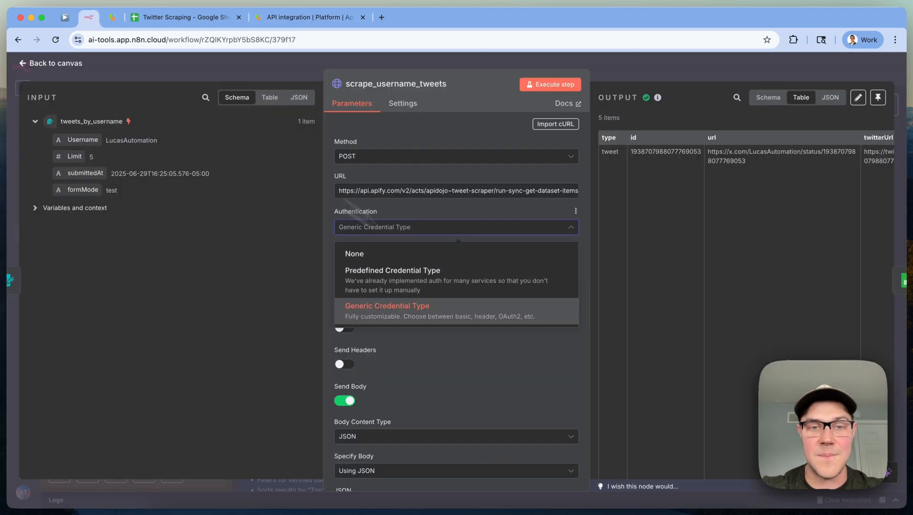
{"action": "left_click", "coordinate": [460, 311]}
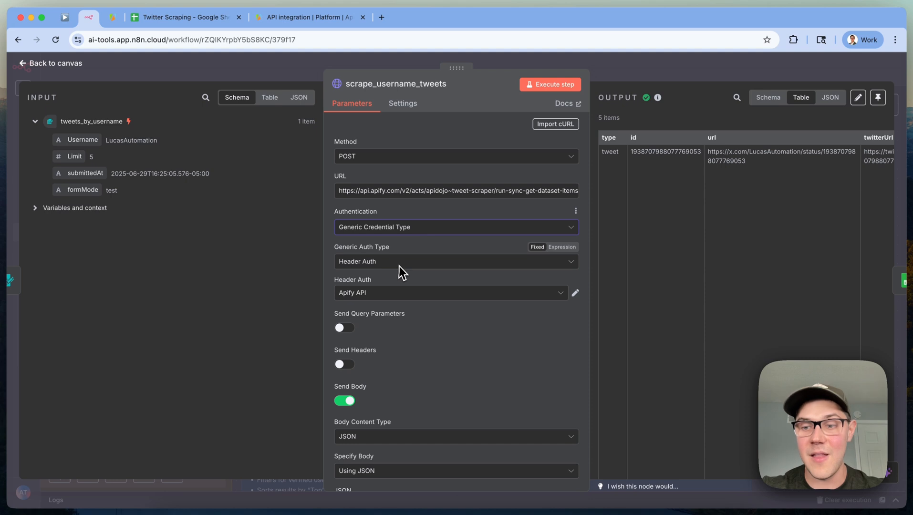
{"action": "left_click", "coordinate": [465, 295]}
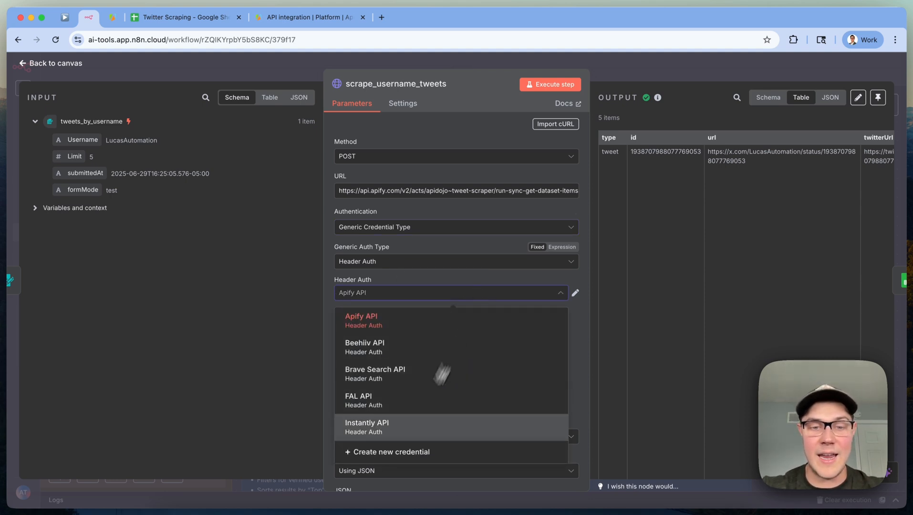
{"action": "left_click", "coordinate": [387, 452]}
{"action": "left_click", "coordinate": [226, 105]}
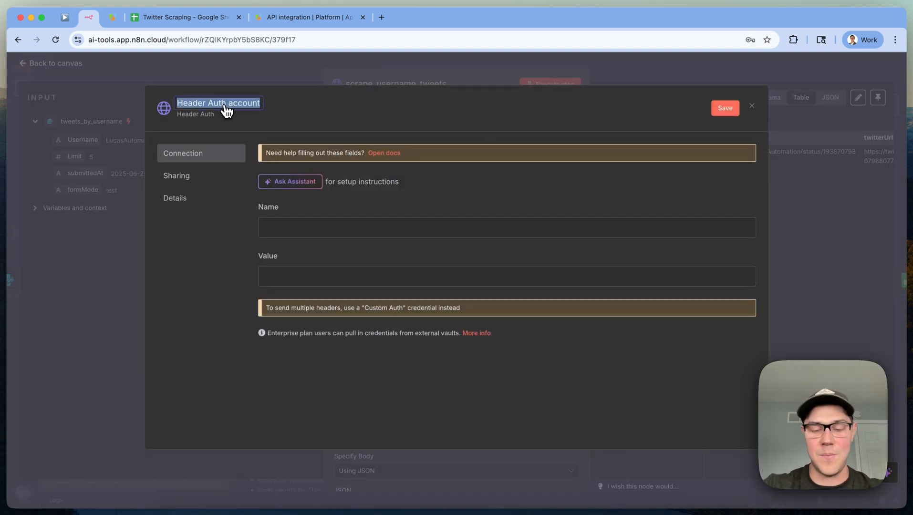
{"action": "type", "text": "Apify 2"}
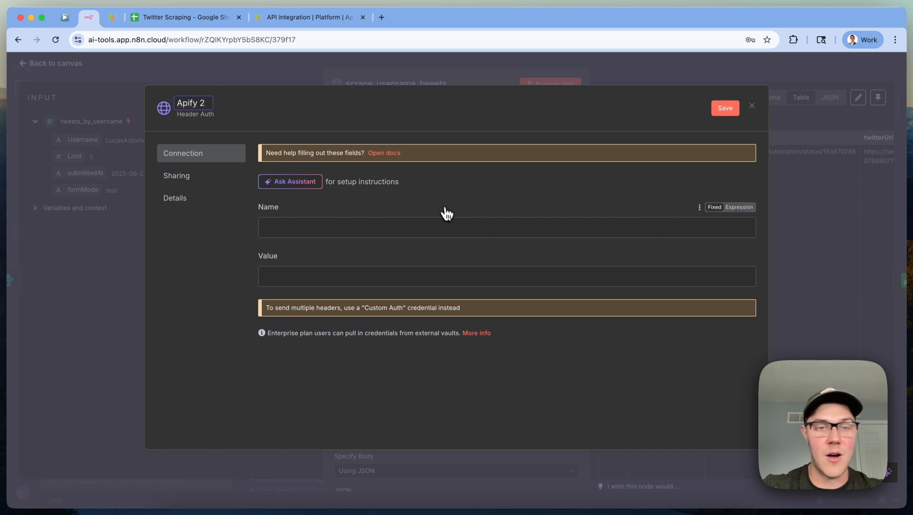
{"action": "left_click", "coordinate": [374, 220]}
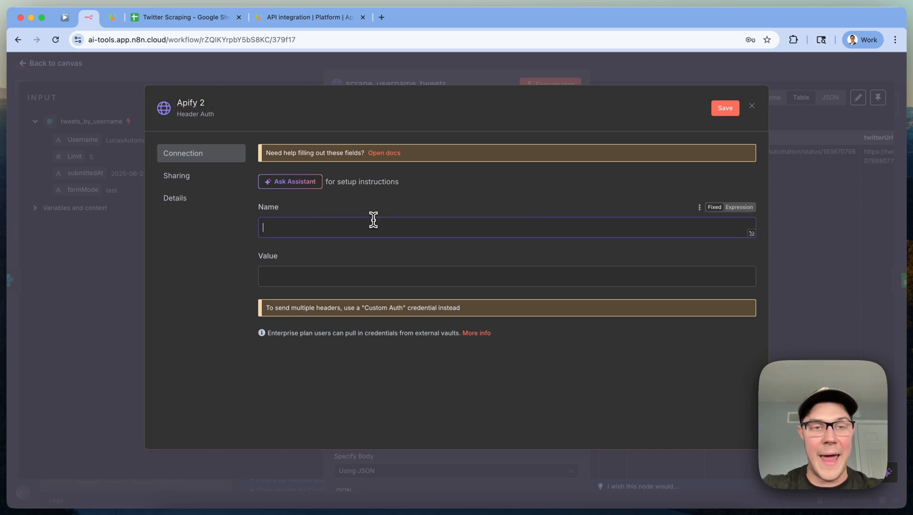
{"action": "key", "text": "super+v"}
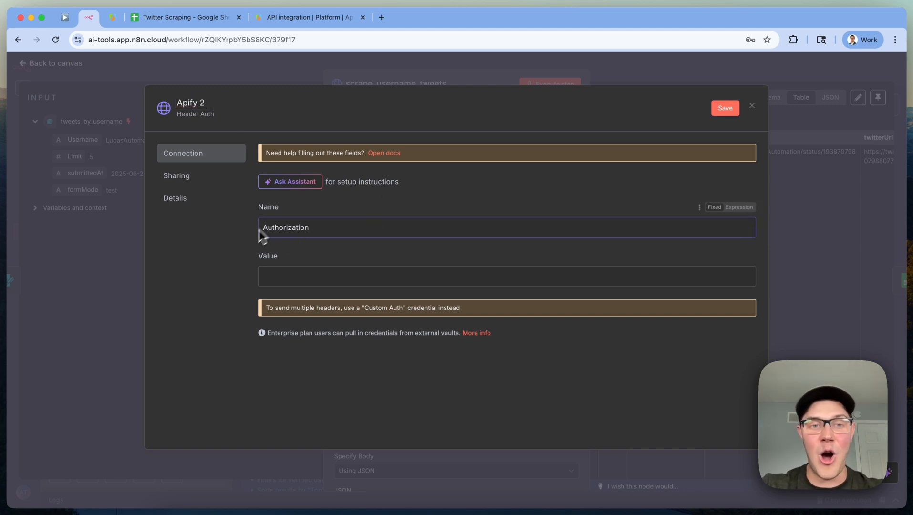
Open a duplicate of the Apify Console and copy the default personal API token from the API & Integrations settings.
{"action": "left_click", "coordinate": [315, 19]}
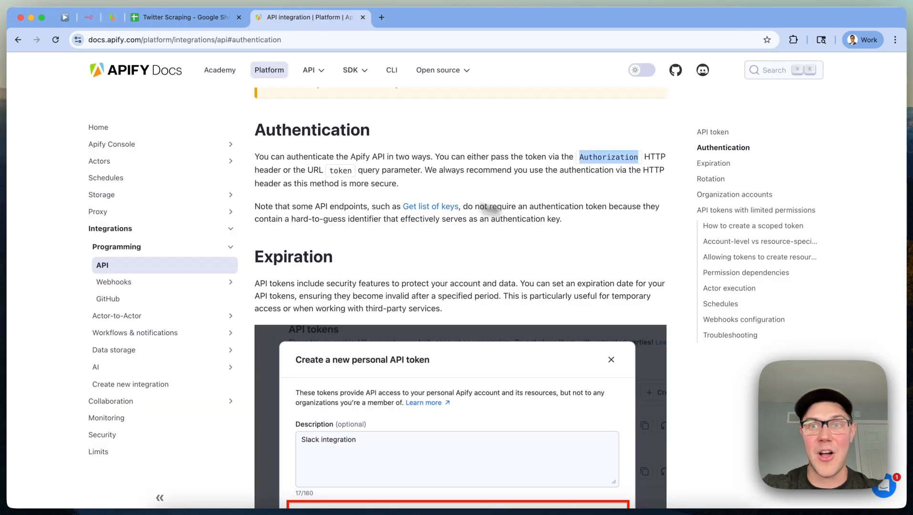
{"action": "left_click", "coordinate": [622, 207]}
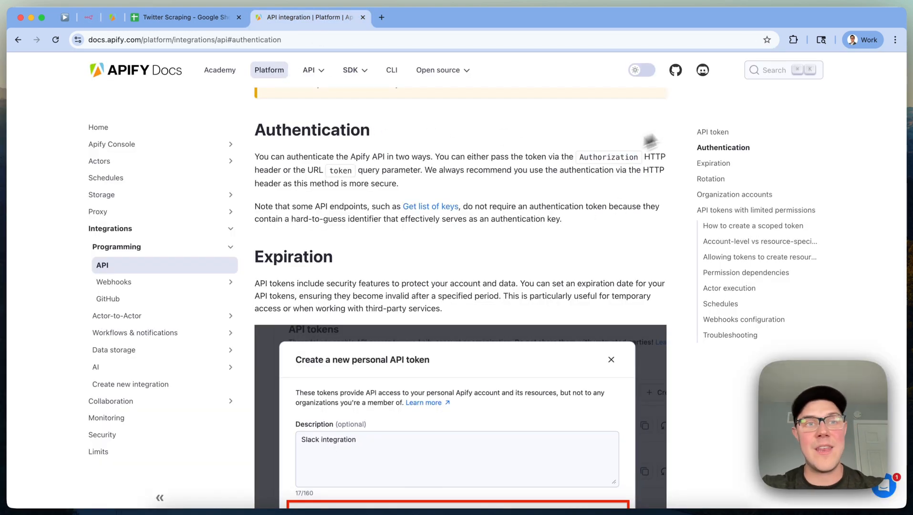
{"action": "left_click", "coordinate": [111, 18]}
{"action": "right_click", "coordinate": [116, 18]}
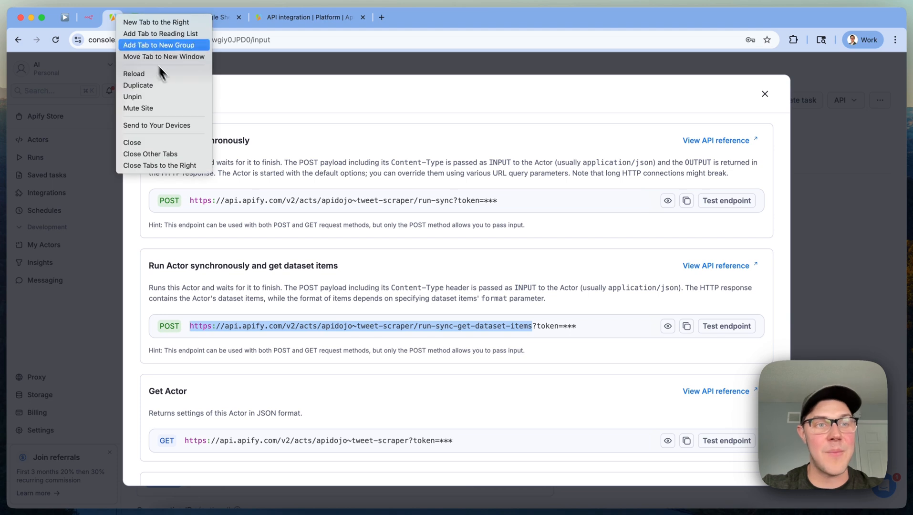
{"action": "left_click", "coordinate": [175, 85]}
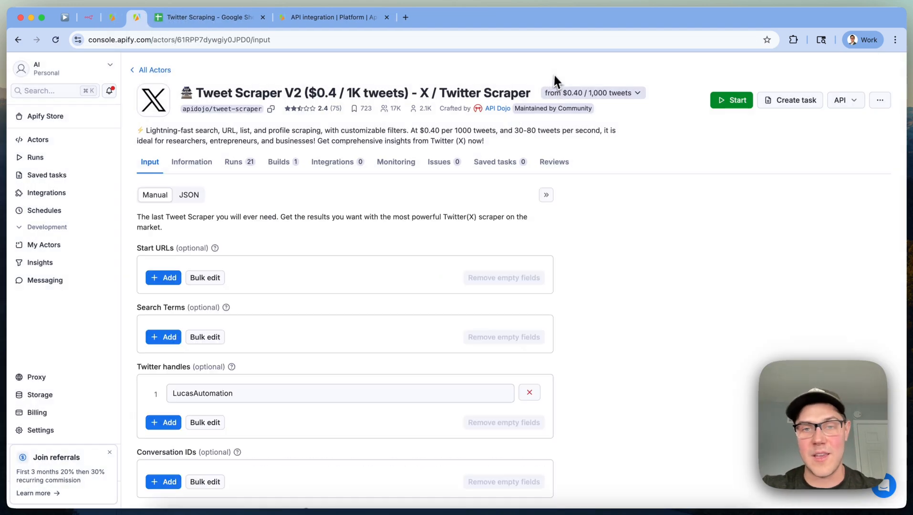
{"action": "left_click", "coordinate": [55, 433]}
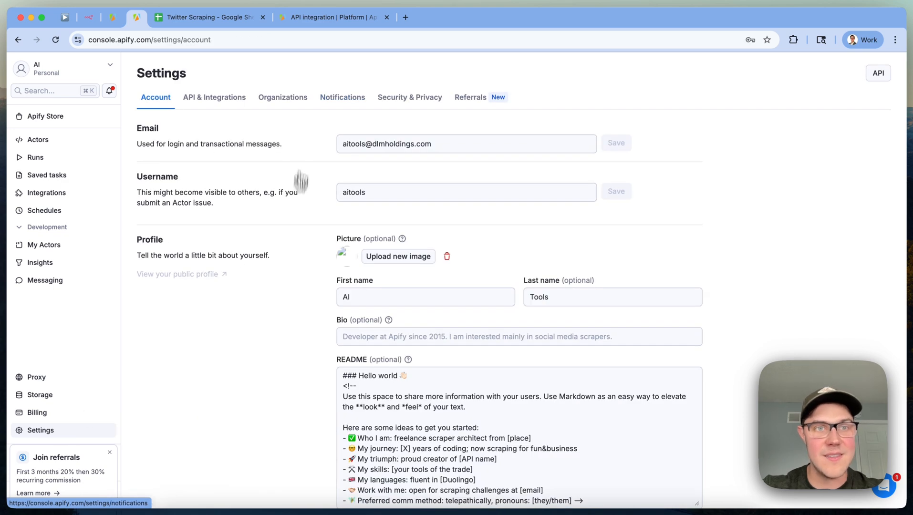
{"action": "left_click", "coordinate": [225, 101]}
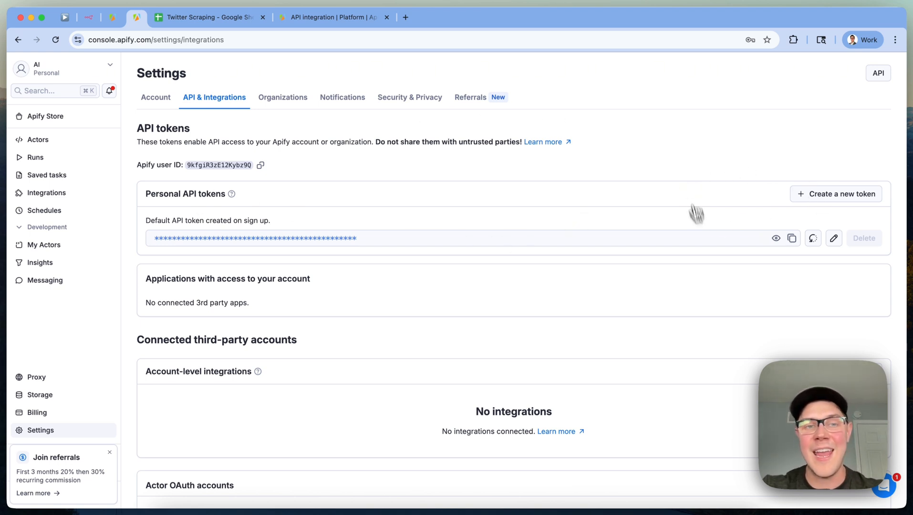
{"action": "left_click", "coordinate": [793, 239]}
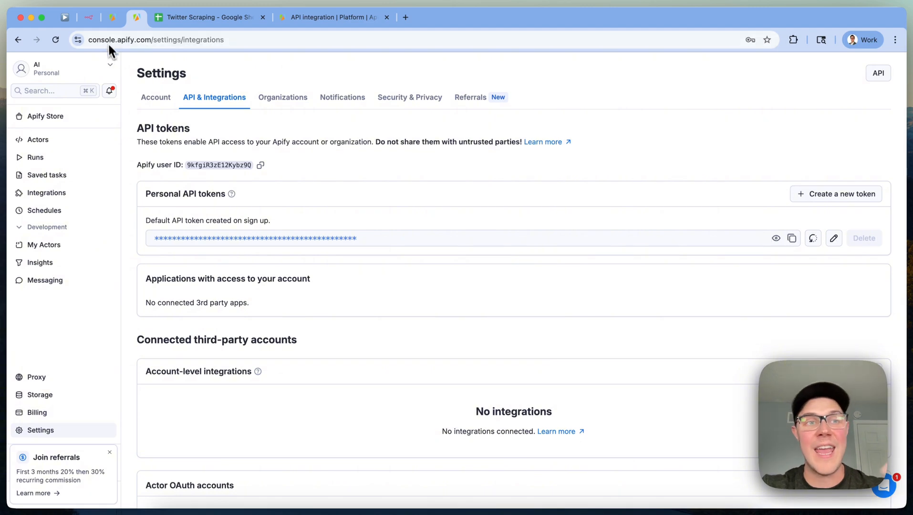
Paste the API token as the value of the Apify 2 credential in n8n, close it without saving, and dismiss the password-saving offer.
{"action": "left_click", "coordinate": [88, 19]}
{"action": "left_click", "coordinate": [412, 281]}
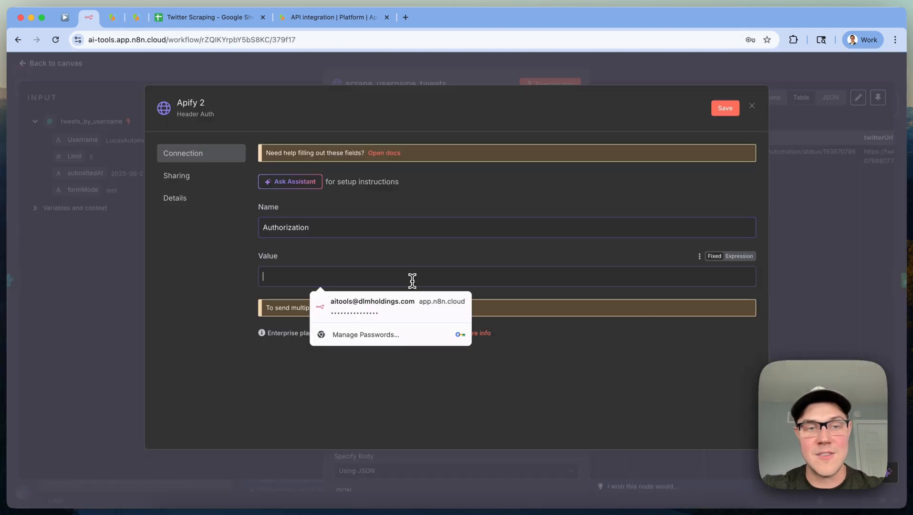
{"action": "key", "text": "super+v"}
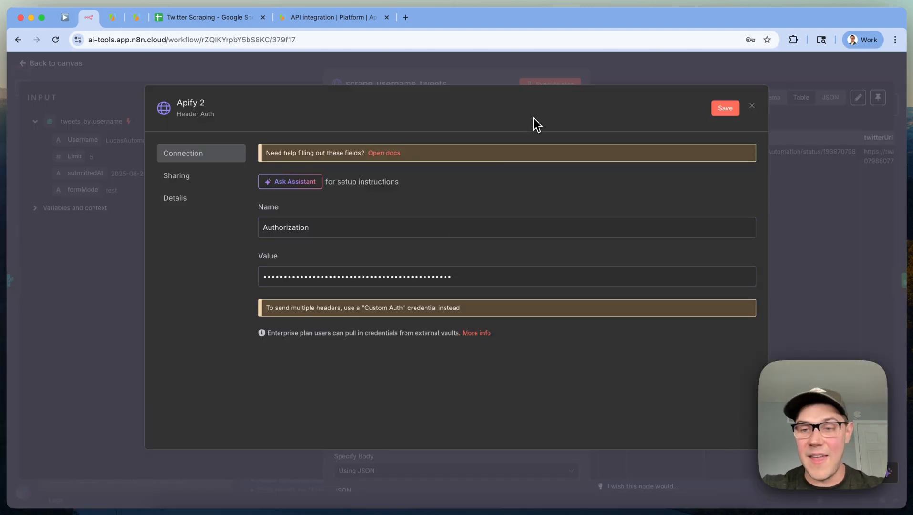
{"action": "left_click", "coordinate": [753, 107]}
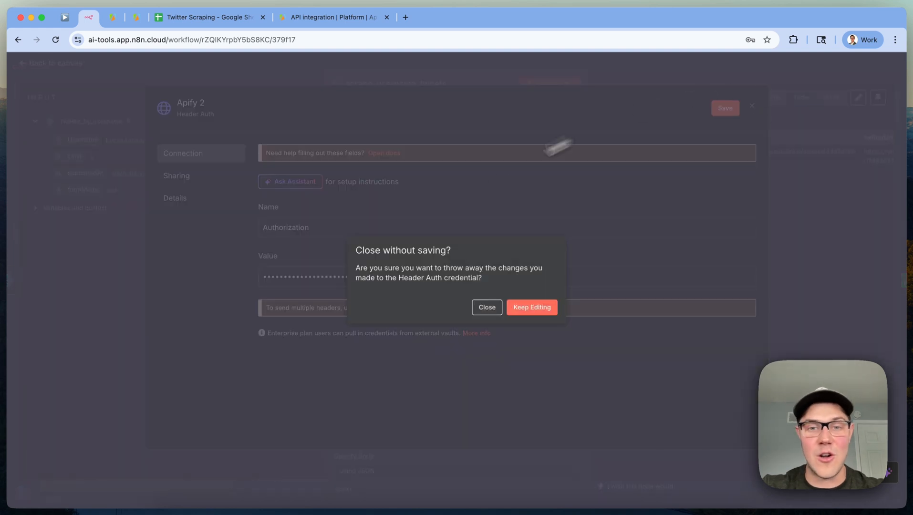
{"action": "left_click", "coordinate": [491, 307]}
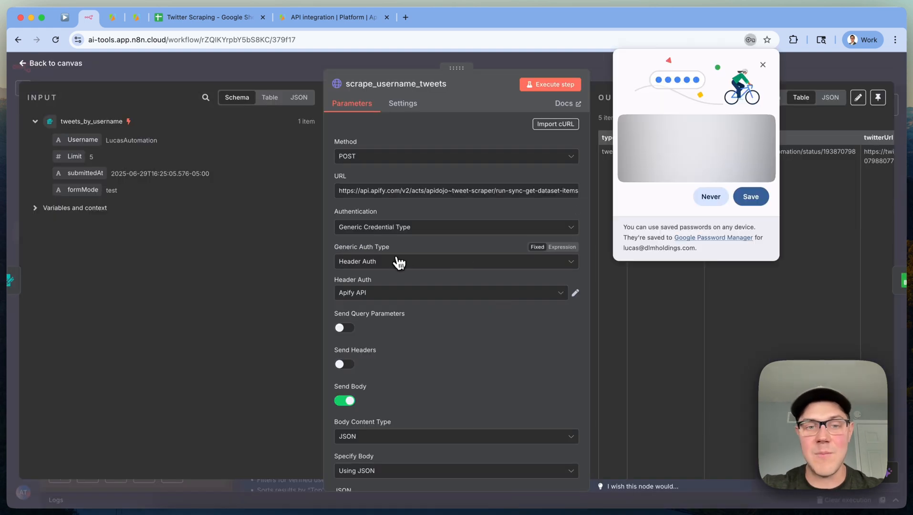
{"action": "left_click", "coordinate": [763, 65]}
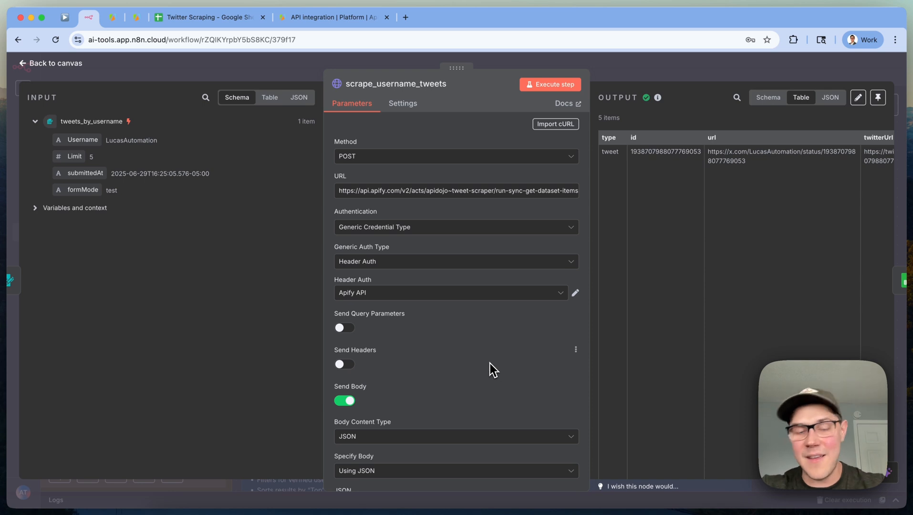
Open the JSON body of the scrape_username_tweets node in the expanded expression editor and examine the whole request body.
{"action": "scroll", "coordinate": [490, 363], "scroll_direction": "down", "scroll_amount": 3}
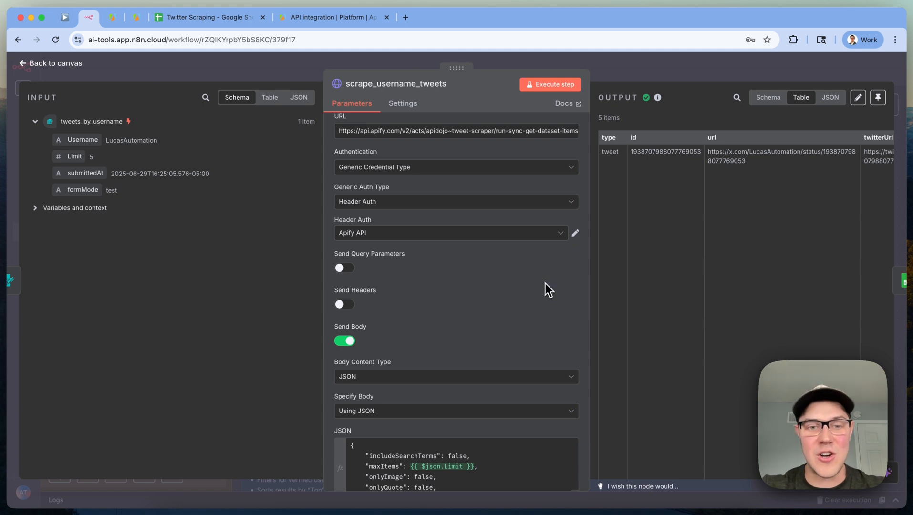
{"action": "scroll", "coordinate": [544, 283], "scroll_direction": "down", "scroll_amount": 5}
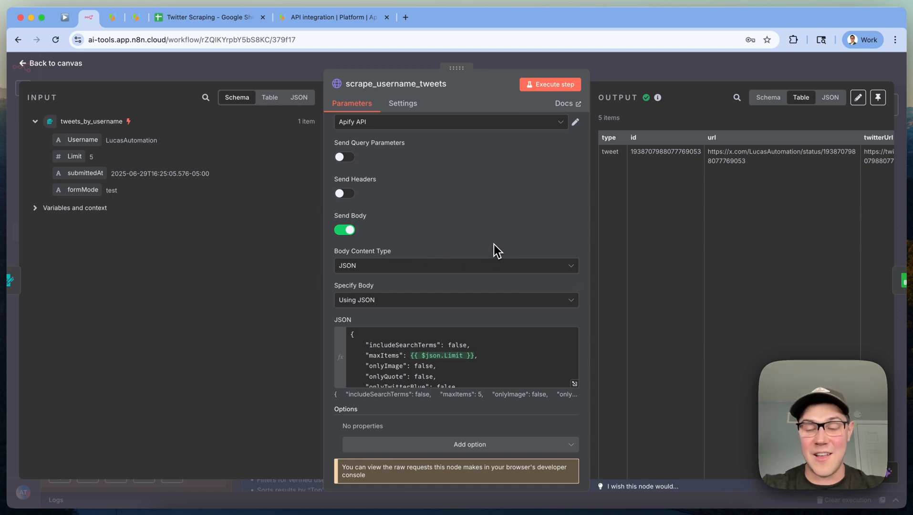
{"action": "scroll", "coordinate": [493, 249], "scroll_direction": "down", "scroll_amount": 1}
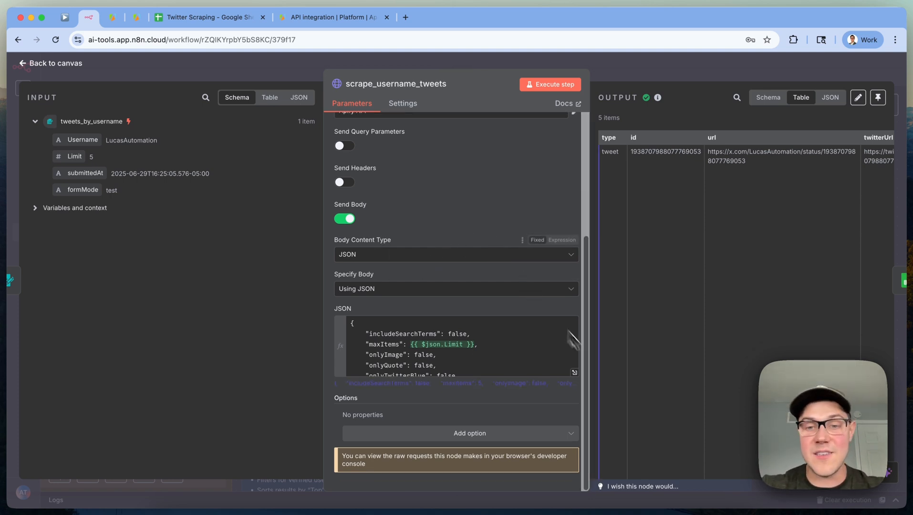
{"action": "left_click", "coordinate": [575, 373]}
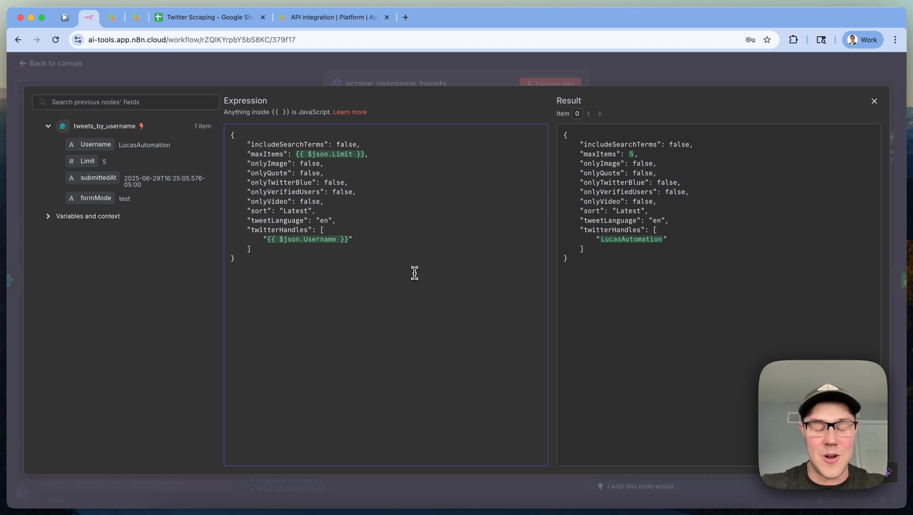
{"action": "key", "text": "super+a"}
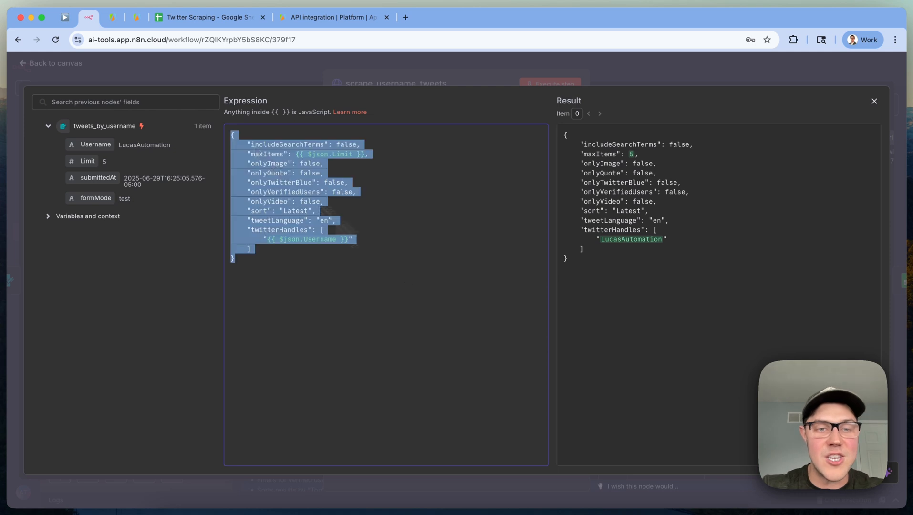
{"action": "left_click", "coordinate": [426, 286]}
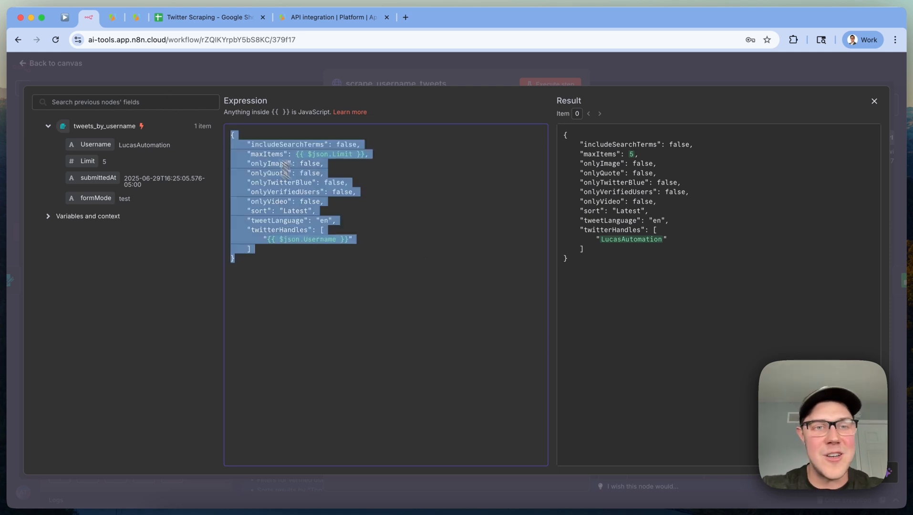
{"action": "left_click", "coordinate": [238, 143]}
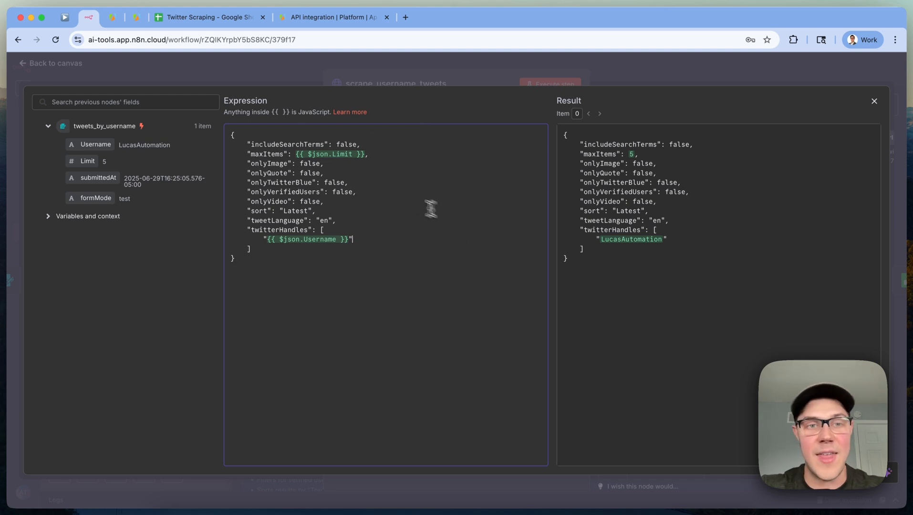
Highlight the maxItems line and the twitterHandles block in the JSON body to examine their dynamic expressions.
{"action": "left_click_drag", "start_coordinate": [246, 153], "coordinate": [443, 153]}
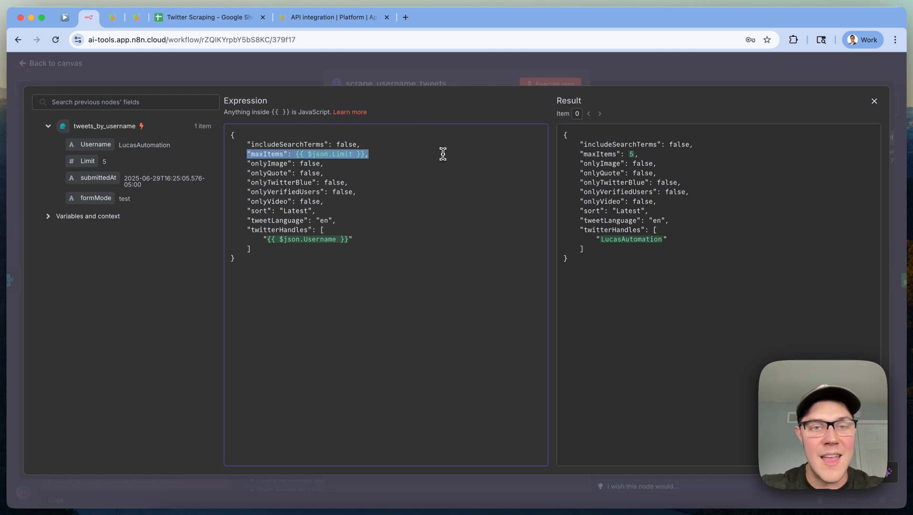
{"action": "left_click", "coordinate": [443, 153]}
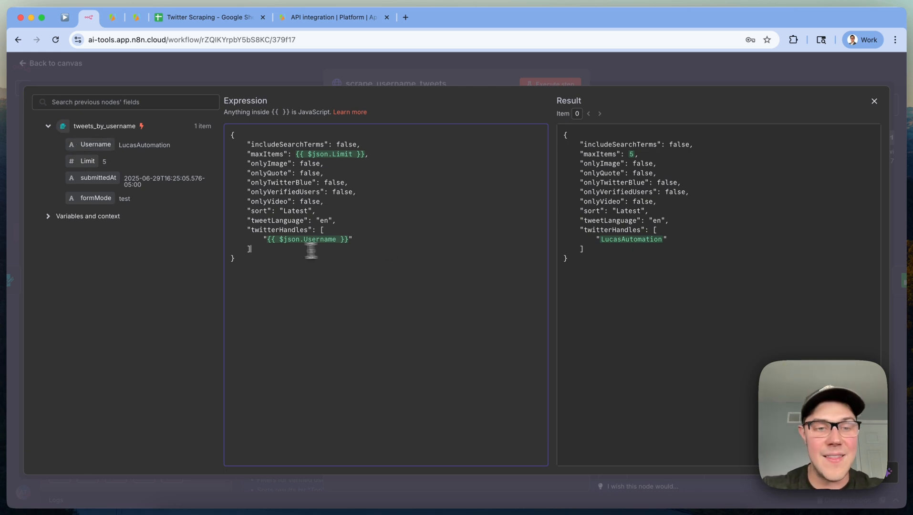
{"action": "left_click_drag", "start_coordinate": [276, 250], "coordinate": [219, 243]}
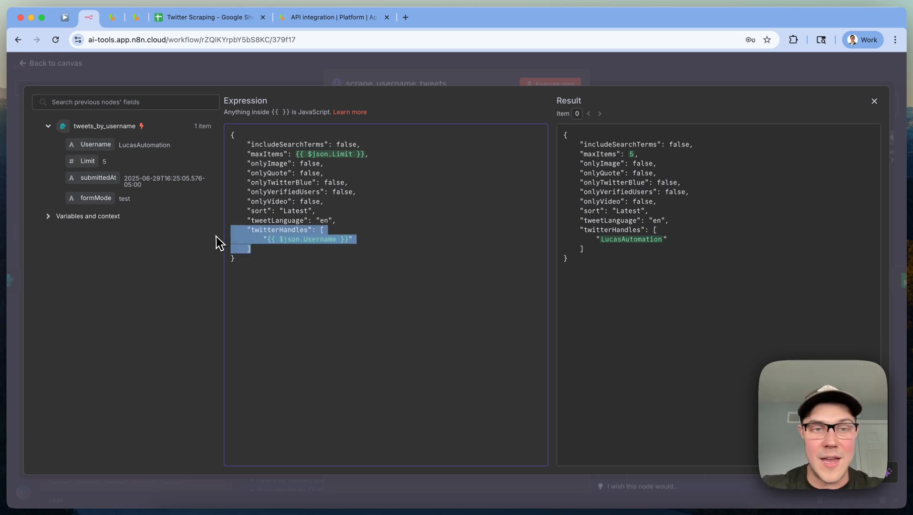
{"action": "left_click", "coordinate": [477, 217]}
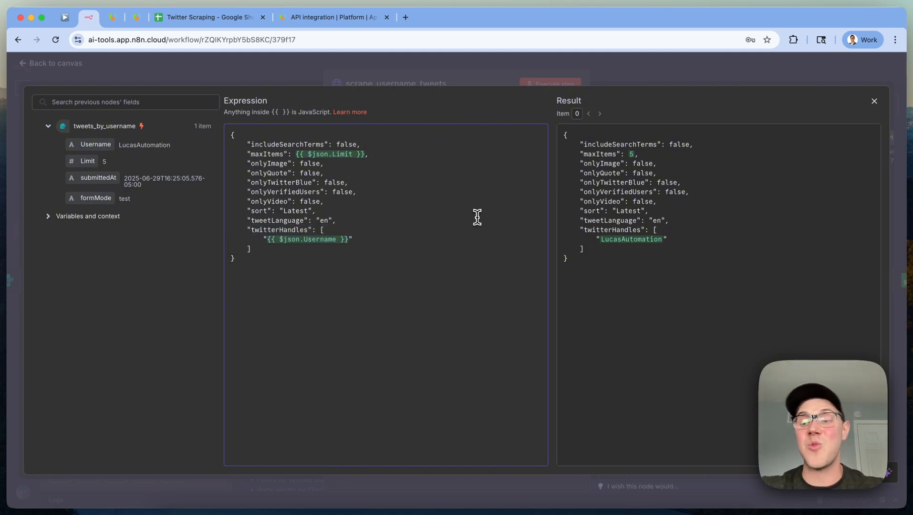
Add "LucasTheAutomator" as a second entry in the twitterHandles array, below the Username expression.
{"action": "triple_click", "coordinate": [276, 233]}
{"action": "left_click", "coordinate": [287, 254]}
{"action": "left_click_drag", "start_coordinate": [272, 248], "coordinate": [322, 233]}
{"action": "left_click", "coordinate": [432, 237]}
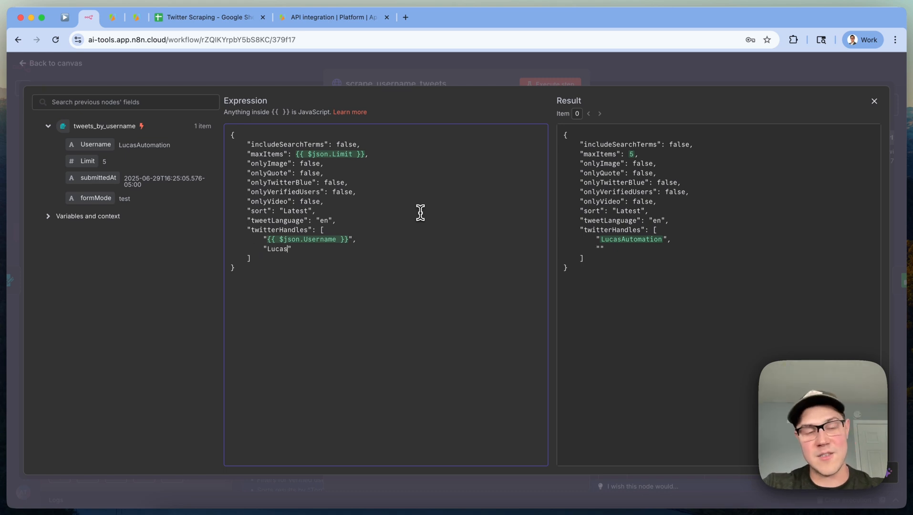
{"action": "type", "text": "r"}
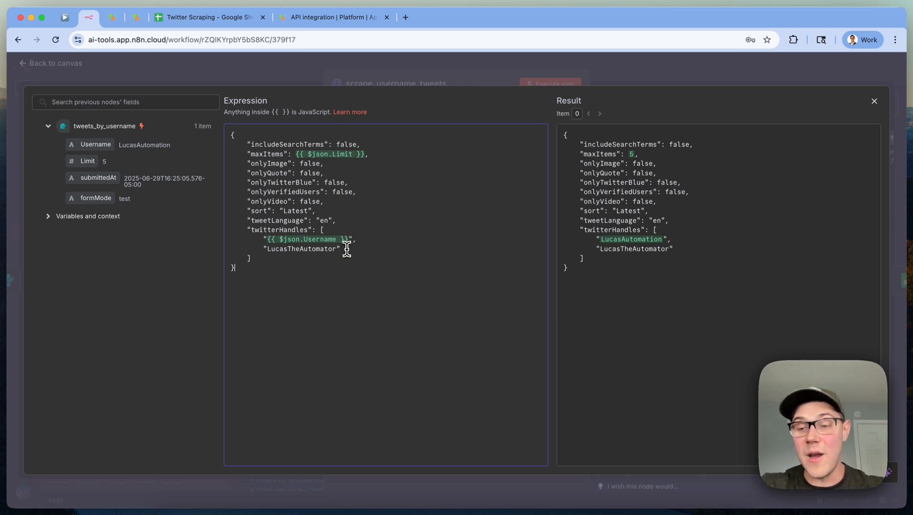
Remove the "LucasTheAutomator" entry and the comma before it from twitterHandles, and highlight the remaining Username expression.
{"action": "triple_click", "coordinate": [410, 251]}
{"action": "key", "text": "BackSpace"}
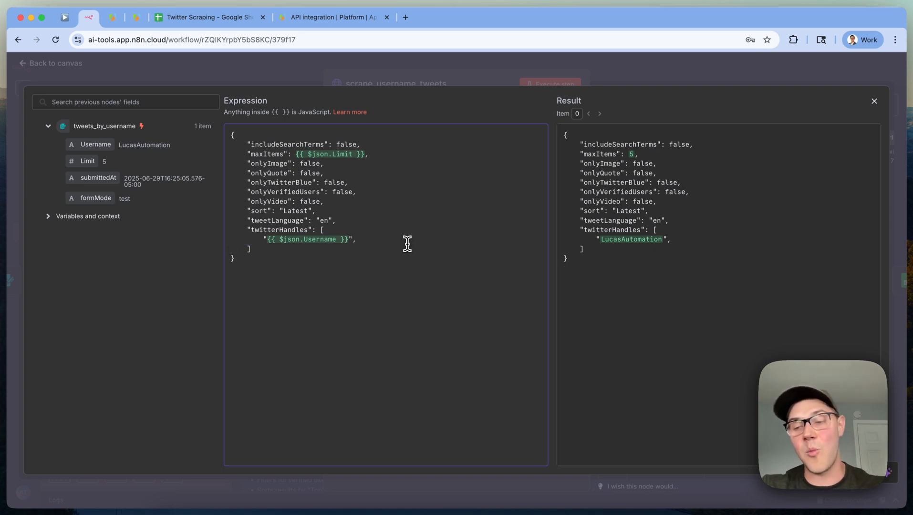
{"action": "key", "text": "BackSpace"}
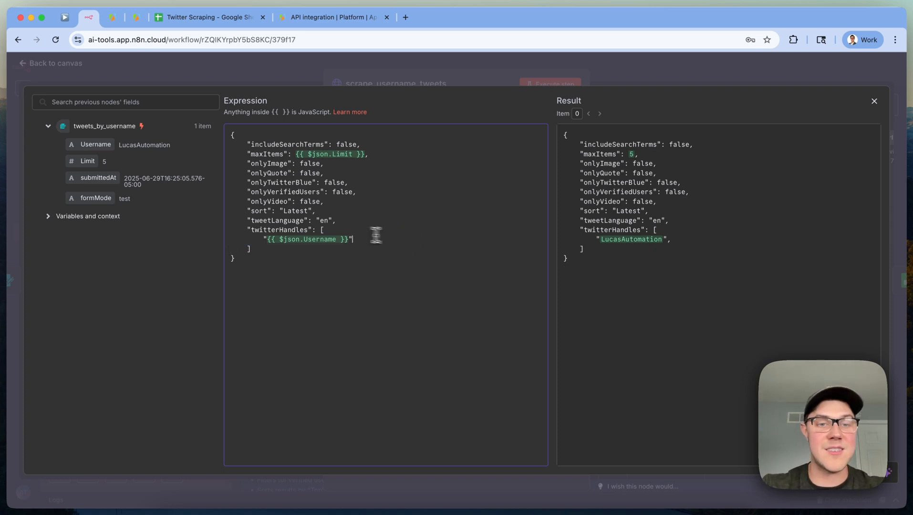
{"action": "left_click_drag", "start_coordinate": [376, 242], "coordinate": [288, 244]}
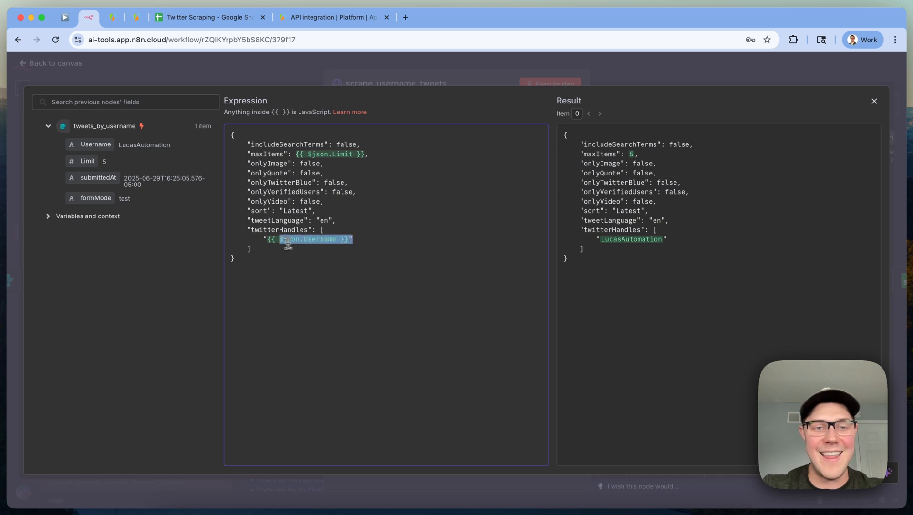
Highlight the resolved maxItems line and twitterHandles block in the expression's Result preview to examine their values.
{"action": "left_click", "coordinate": [472, 193]}
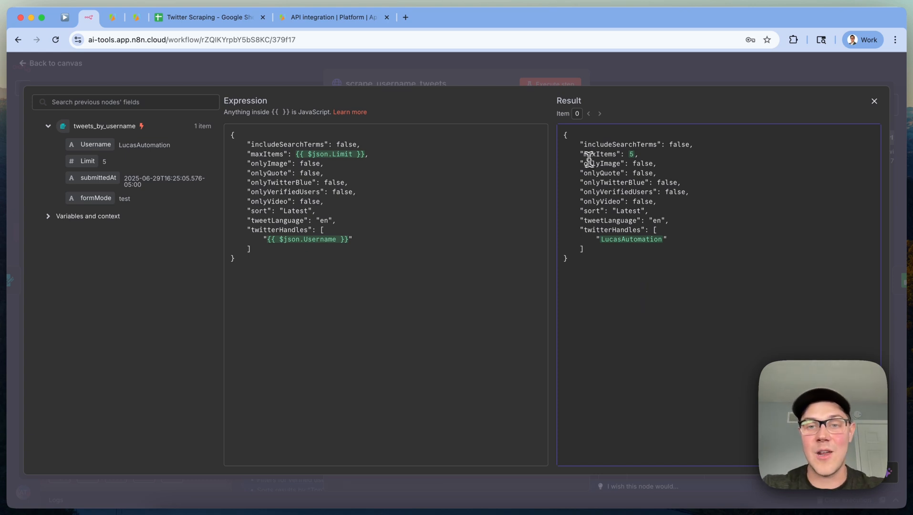
{"action": "left_click_drag", "start_coordinate": [580, 154], "coordinate": [680, 153]}
{"action": "left_click", "coordinate": [681, 153]}
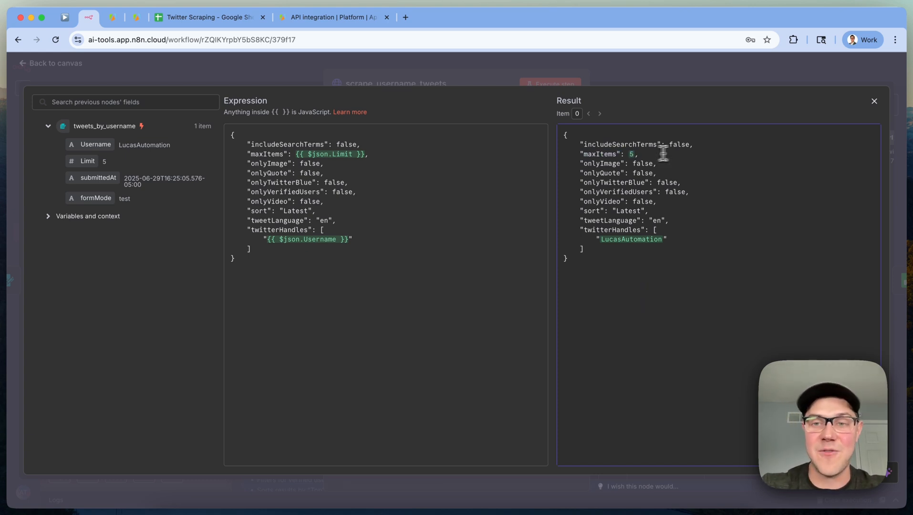
{"action": "left_click_drag", "start_coordinate": [616, 255], "coordinate": [581, 232]}
{"action": "left_click", "coordinate": [705, 279]}
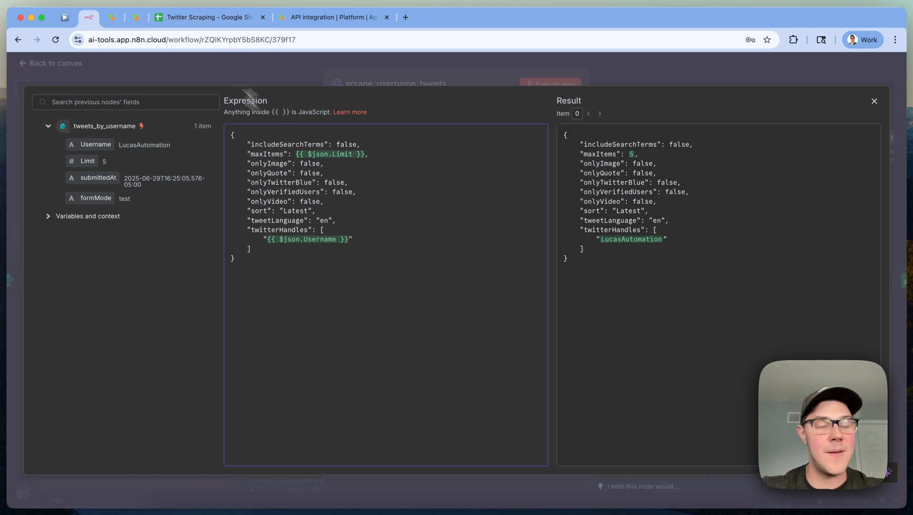
Switch to the Apify console, close the API dialog, and review the Tweet Scraper V2 input fields.
{"action": "left_click", "coordinate": [114, 19]}
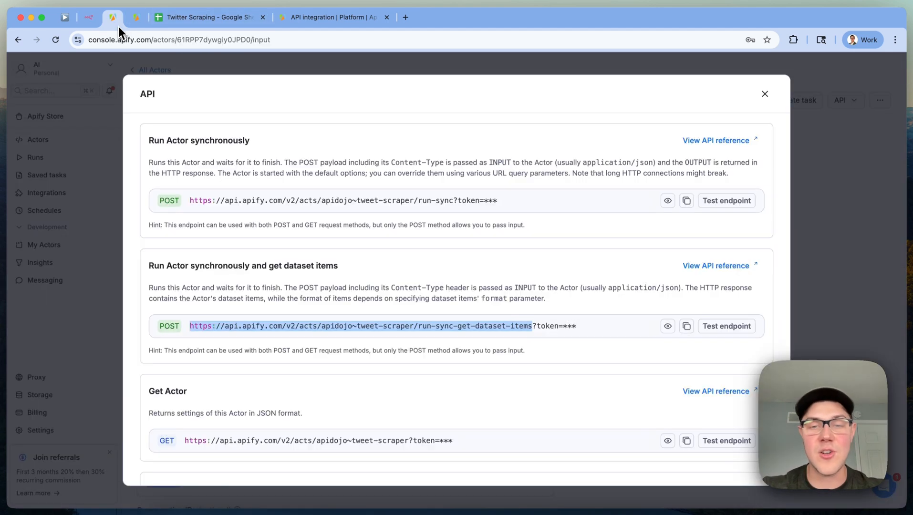
{"action": "left_click", "coordinate": [851, 232]}
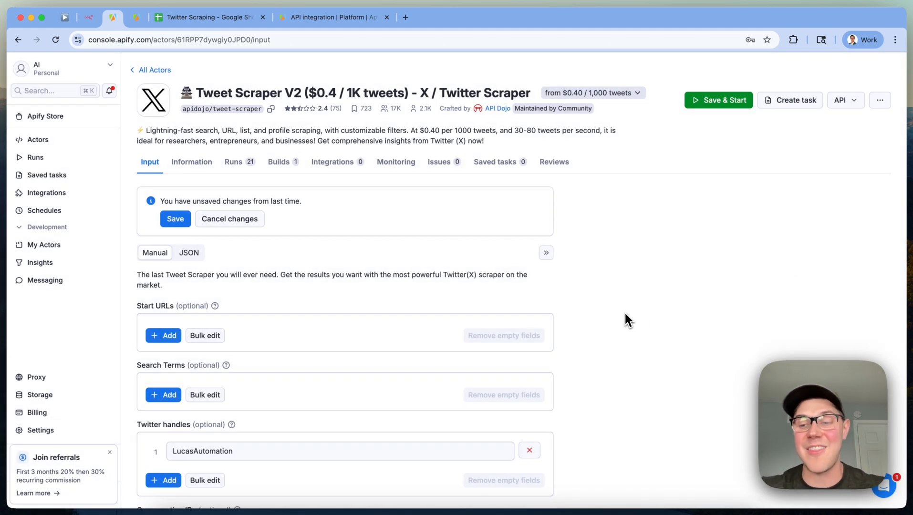
{"action": "scroll", "coordinate": [626, 314], "scroll_direction": "down", "scroll_amount": 1}
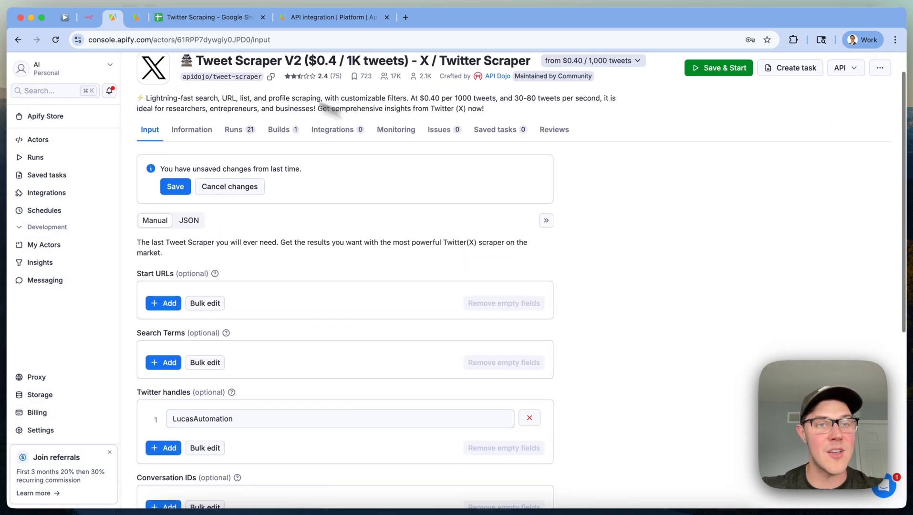
{"action": "scroll", "coordinate": [205, 138], "scroll_direction": "up", "scroll_amount": 1}
{"action": "scroll", "coordinate": [296, 328], "scroll_direction": "down", "scroll_amount": 2}
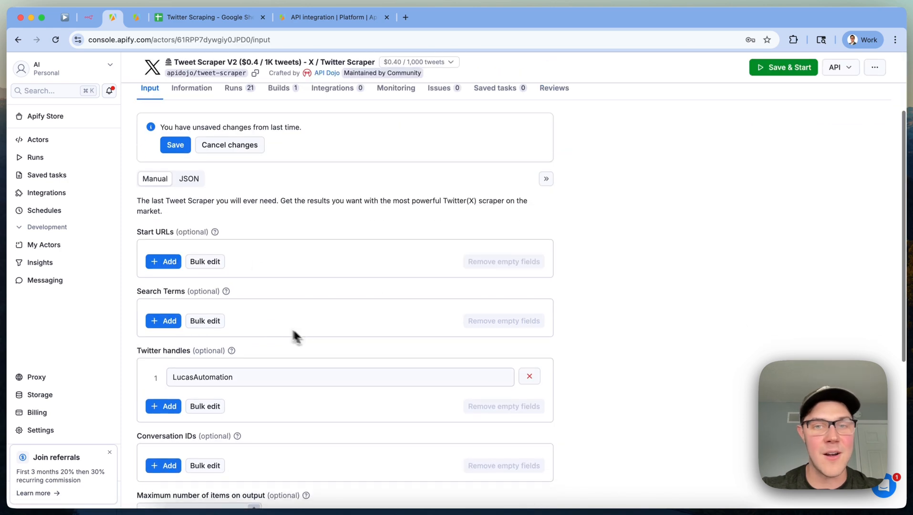
{"action": "scroll", "coordinate": [715, 296], "scroll_direction": "down", "scroll_amount": 2}
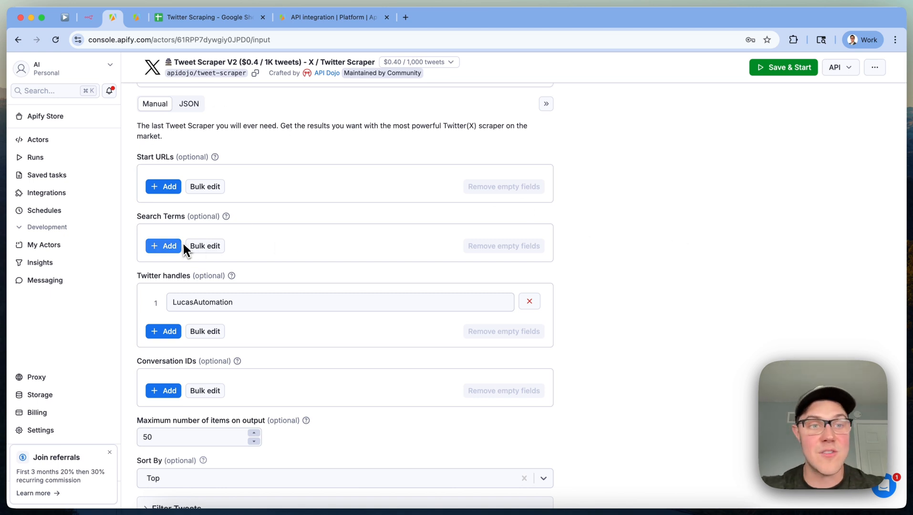
Add an empty Start URLs entry and two more Twitter handles, "LucasTheGoat" and "ElonMusk", to the Actor input.
{"action": "left_click", "coordinate": [168, 189]}
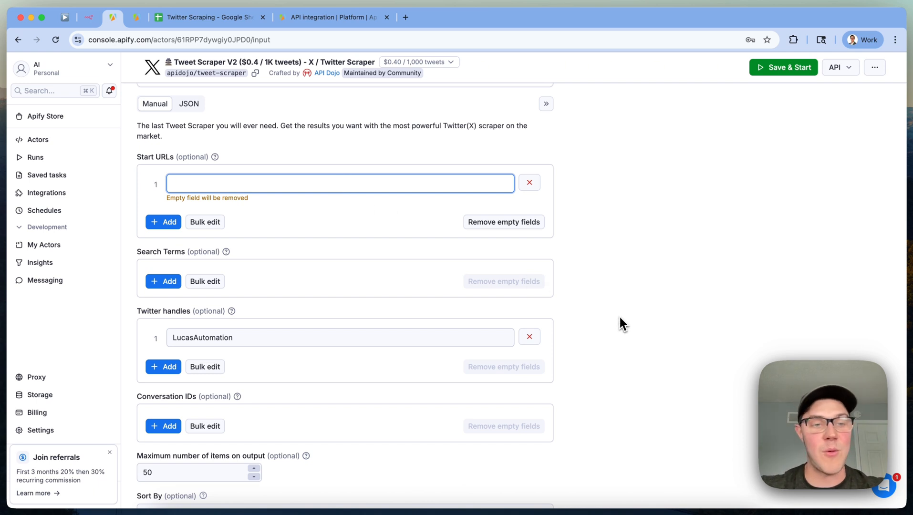
{"action": "scroll", "coordinate": [619, 314], "scroll_direction": "down", "scroll_amount": 2}
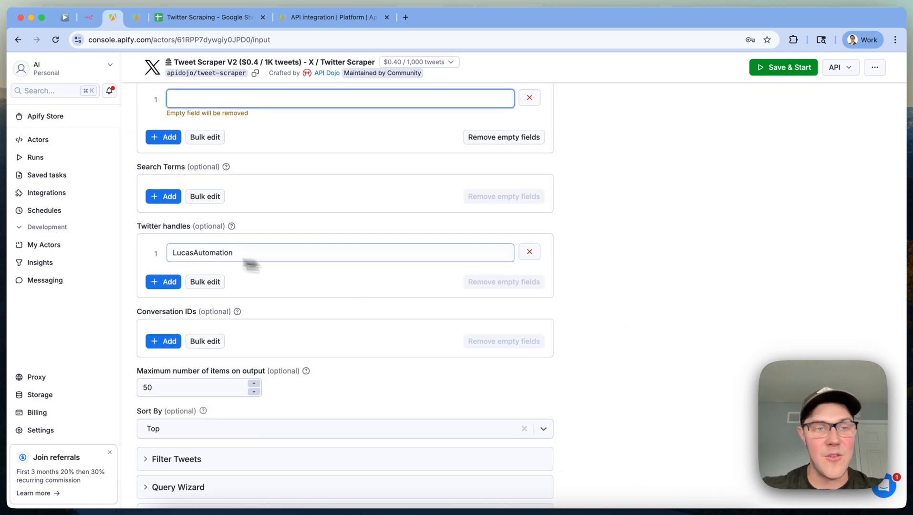
{"action": "left_click", "coordinate": [161, 282]}
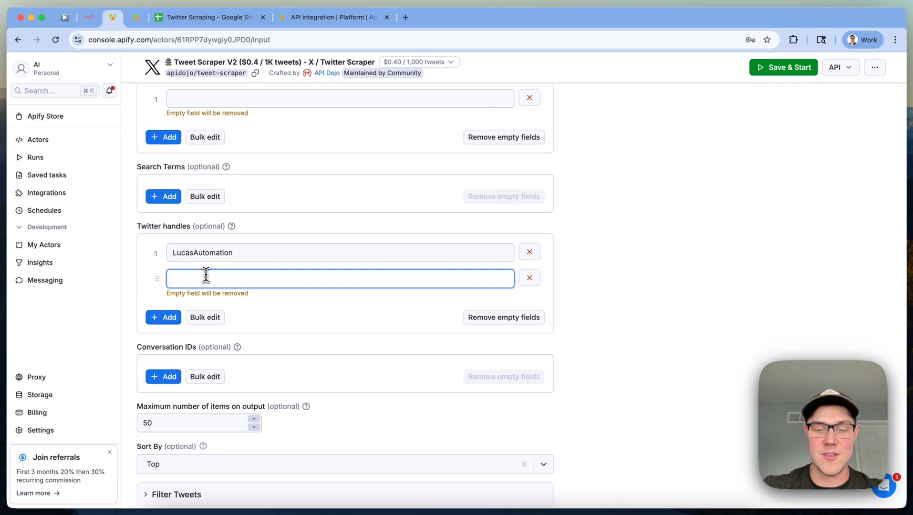
{"action": "type", "text": "LucasTheGoat"}
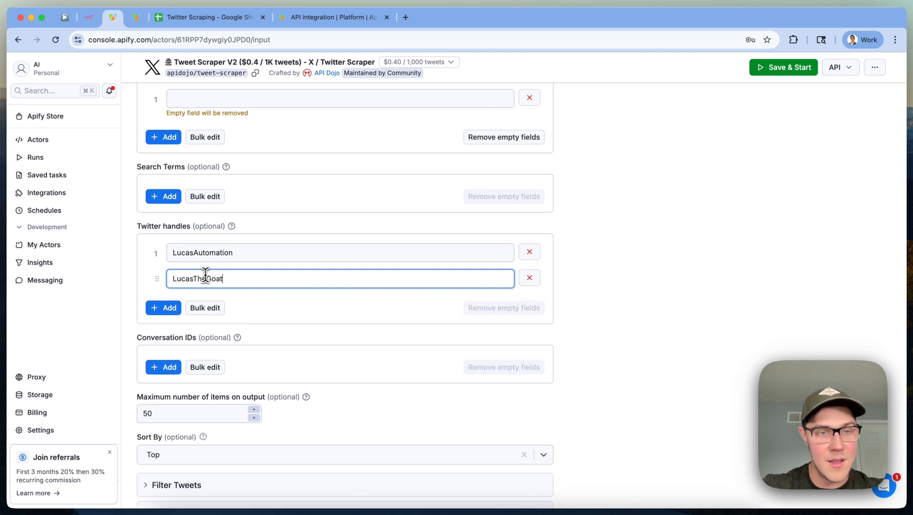
{"action": "left_click", "coordinate": [161, 308]}
{"action": "type", "text": "e"}
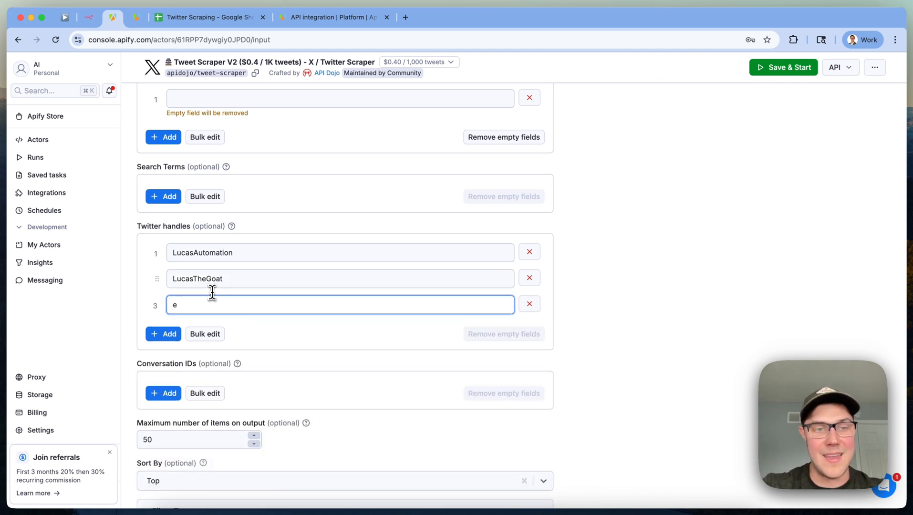
{"action": "key", "text": "BackSpace"}
{"action": "type", "text": "ElonMusk"}
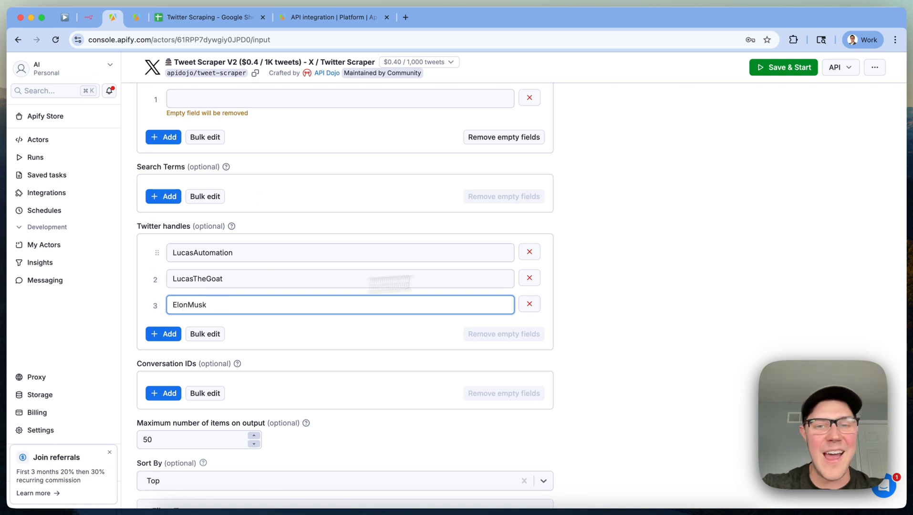
{"action": "left_click", "coordinate": [706, 272]}
{"action": "scroll", "coordinate": [583, 300], "scroll_direction": "up", "scroll_amount": 5}
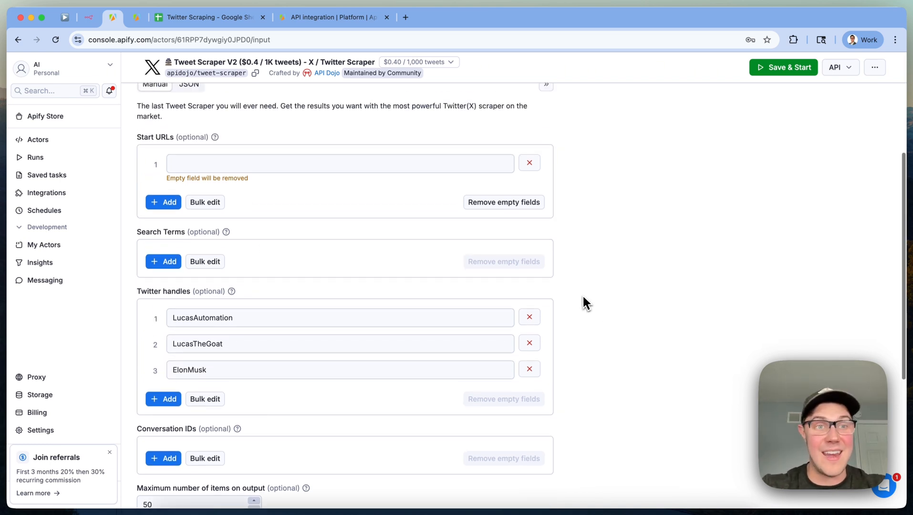
Show the Actor input as JSON and copy the entire code block.
{"action": "left_click", "coordinate": [189, 177]}
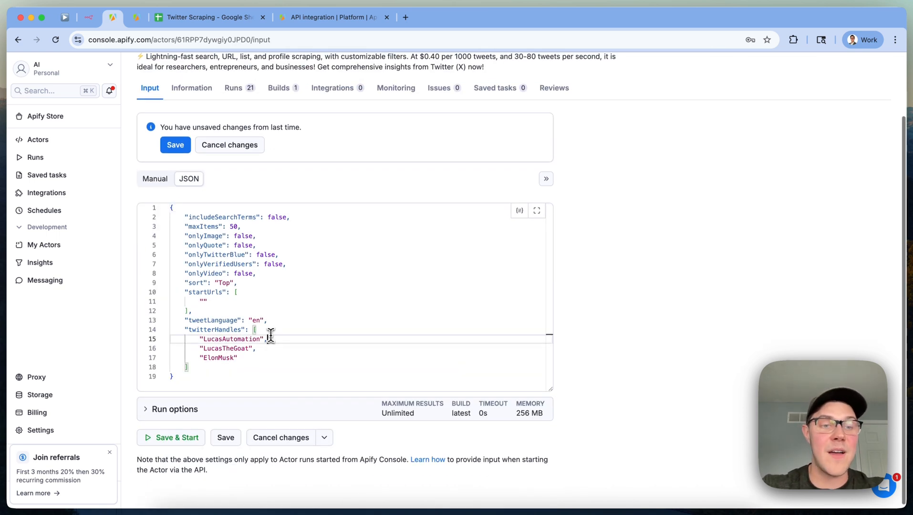
{"action": "left_click", "coordinate": [201, 376]}
{"action": "left_click_drag", "start_coordinate": [201, 377], "coordinate": [157, 210]}
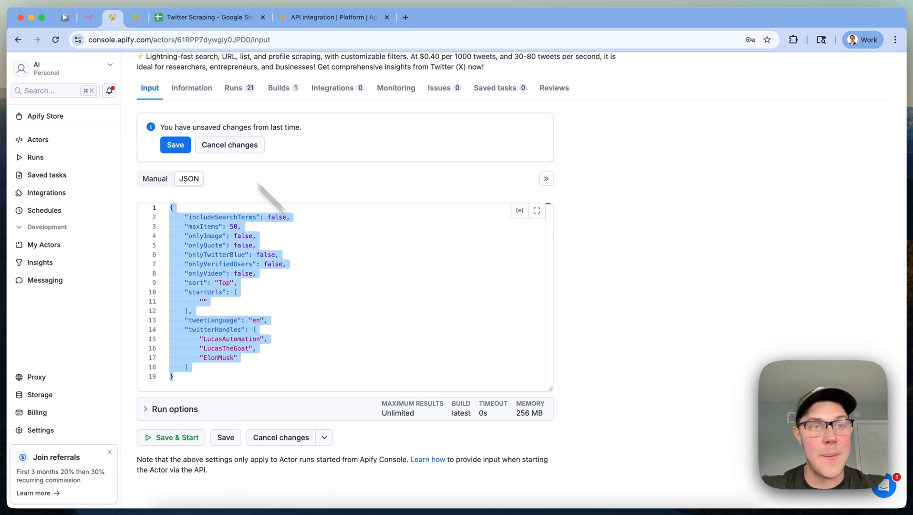
In n8n, replace the whole JSON body expression with the copied Apify input JSON, and undo the replacement.
{"action": "left_click", "coordinate": [88, 18]}
{"action": "key", "text": "ctrl+a"}
{"action": "type", "text": "{     \"includeSearchTerms\": false,     \"maxItems\": 50,     \"onlyImage\": false,     \"onlyQuote\": false,     \"onlyTwitterBlue\": false,     \"onlyVerifiedUsers\": false,     \"onlyVideo\": false,     \"sort\": \"Top\",     \"startUrls\": [         \"\"     ],     \"tweetLanguage\": \"en\",     \"twitterHandles\": [         \"LucasAutomation\",         \"LucasTheGoat\",         \"ElonMusk\"     ] }"}
{"action": "left_click", "coordinate": [263, 277]}
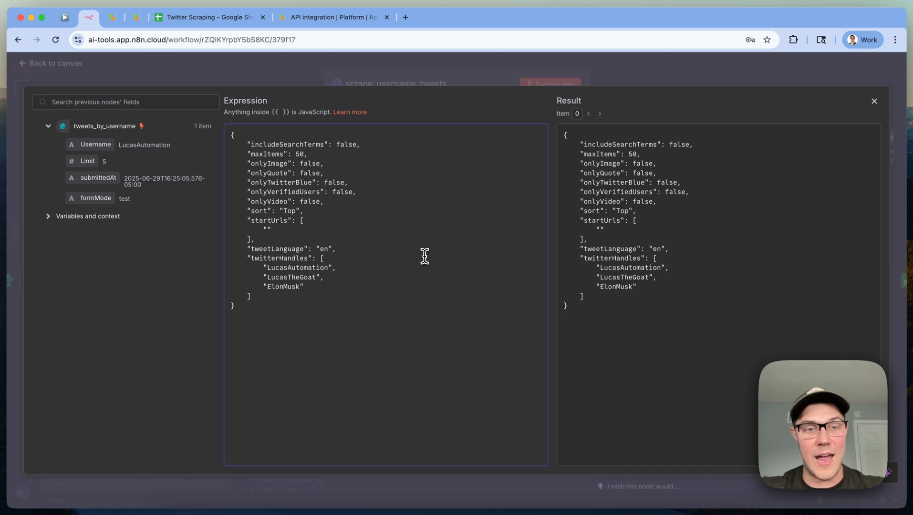
{"action": "key", "text": "ctrl+z"}
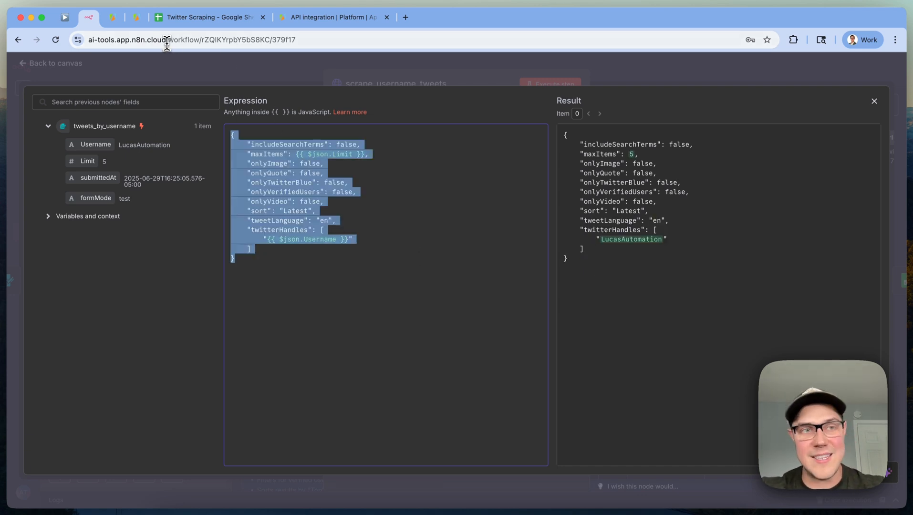
Back in the Apify input JSON, delete the "LucasTheGoat" and "ElonMusk" lines from the twitterHandles array.
{"action": "left_click", "coordinate": [112, 17]}
{"action": "left_click", "coordinate": [697, 322]}
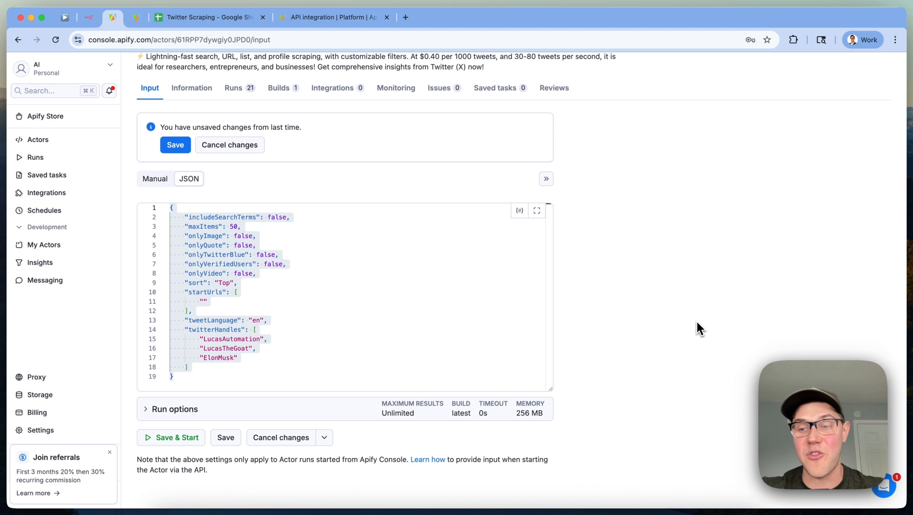
{"action": "scroll", "coordinate": [696, 320], "scroll_direction": "up", "scroll_amount": 3}
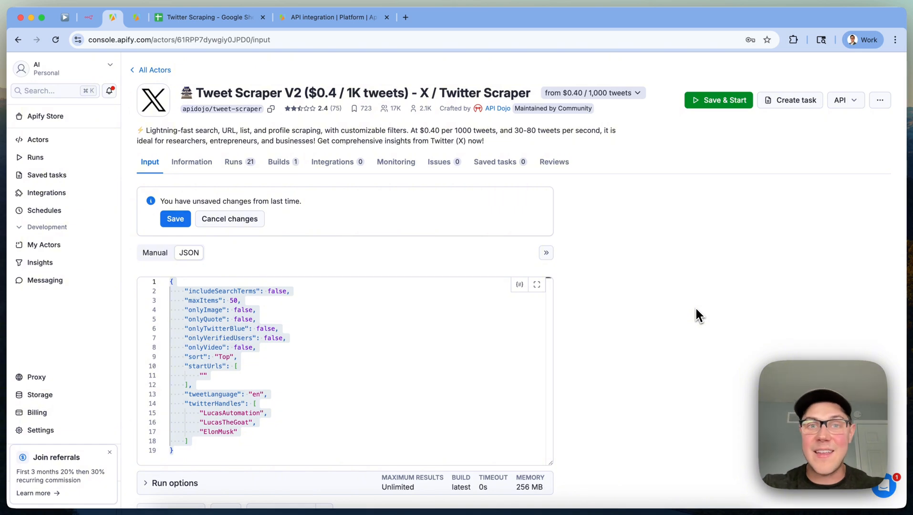
{"action": "left_click", "coordinate": [256, 357]}
{"action": "left_click", "coordinate": [253, 404]}
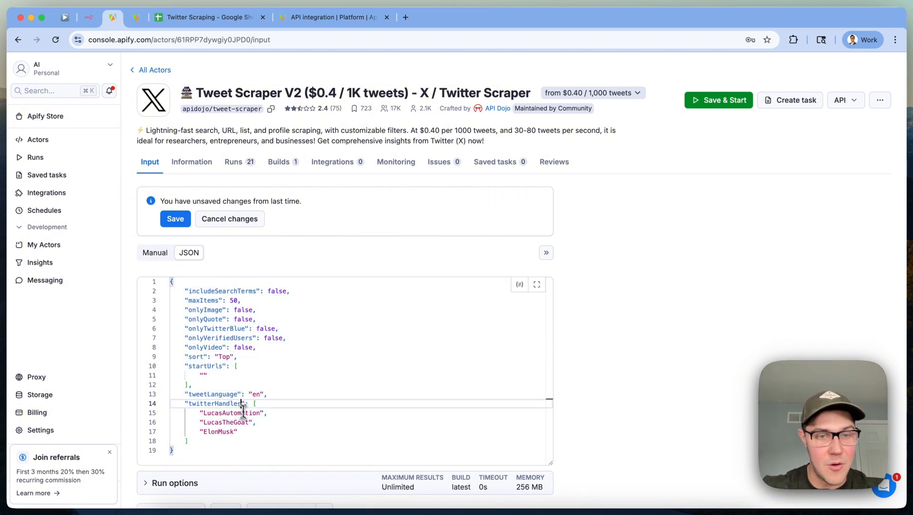
{"action": "left_click", "coordinate": [254, 431]}
{"action": "left_click_drag", "start_coordinate": [253, 432], "coordinate": [132, 423]}
{"action": "key", "text": "BackSpace"}
{"action": "key", "text": "BackSpace"}
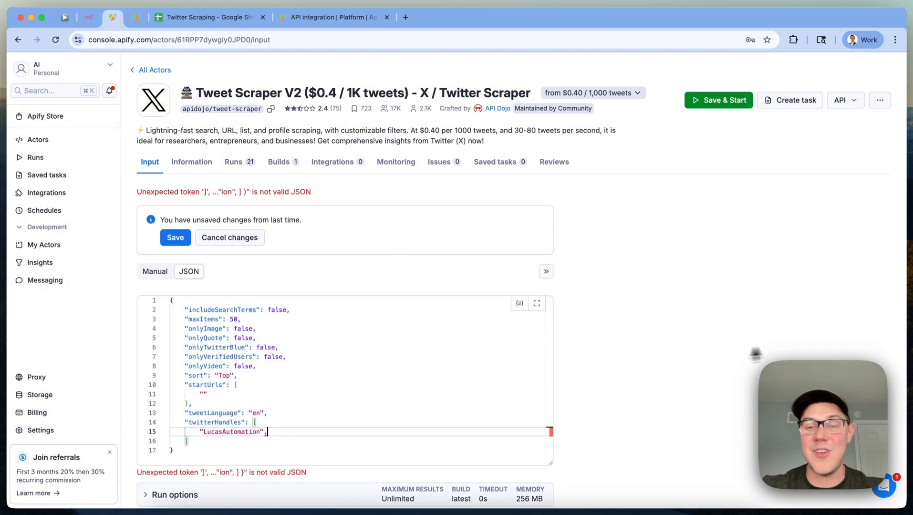
Switch the Actor input back to the manual editor, accepting the last valid content in place of the edited JSON.
{"action": "scroll", "coordinate": [779, 340], "scroll_direction": "down", "scroll_amount": 2}
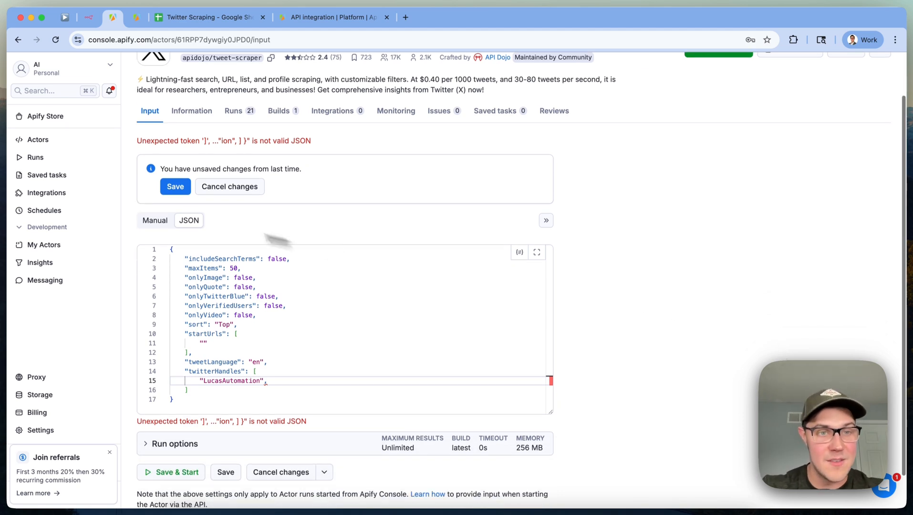
{"action": "left_click", "coordinate": [151, 228]}
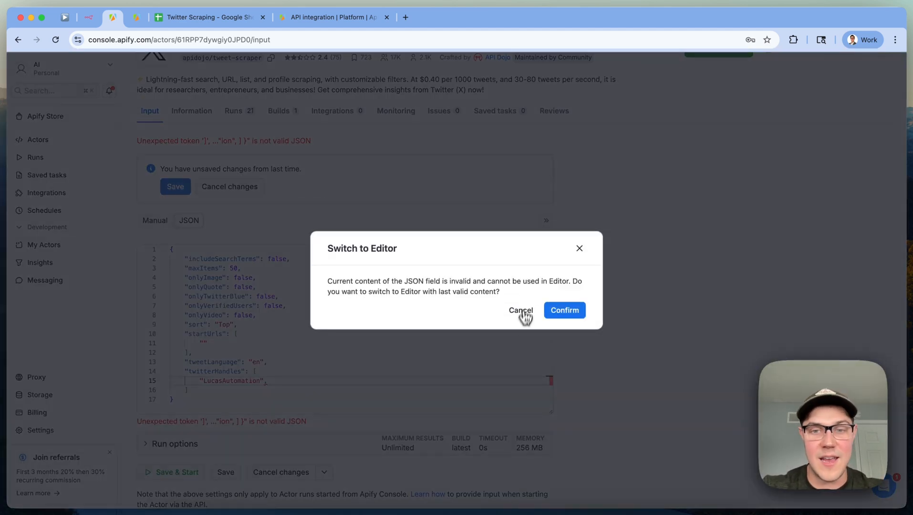
{"action": "left_click", "coordinate": [581, 251]}
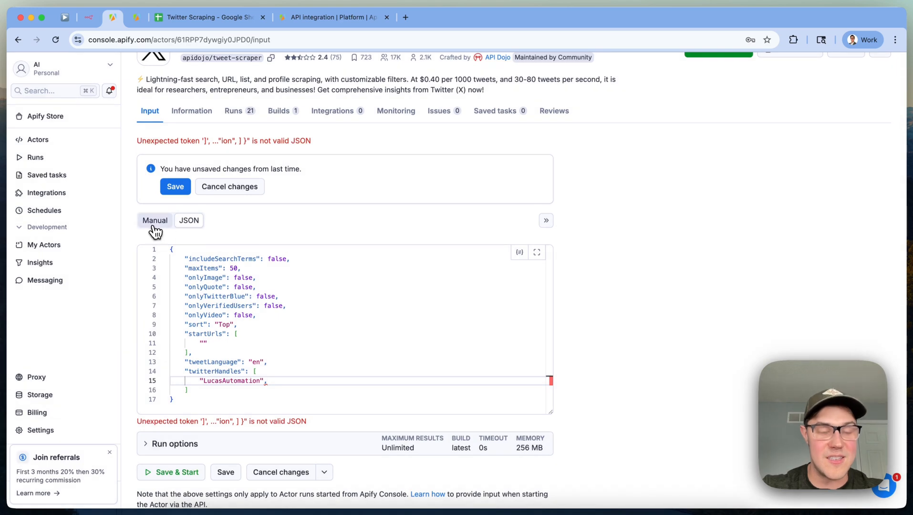
{"action": "left_click", "coordinate": [153, 231]}
{"action": "left_click", "coordinate": [562, 310]}
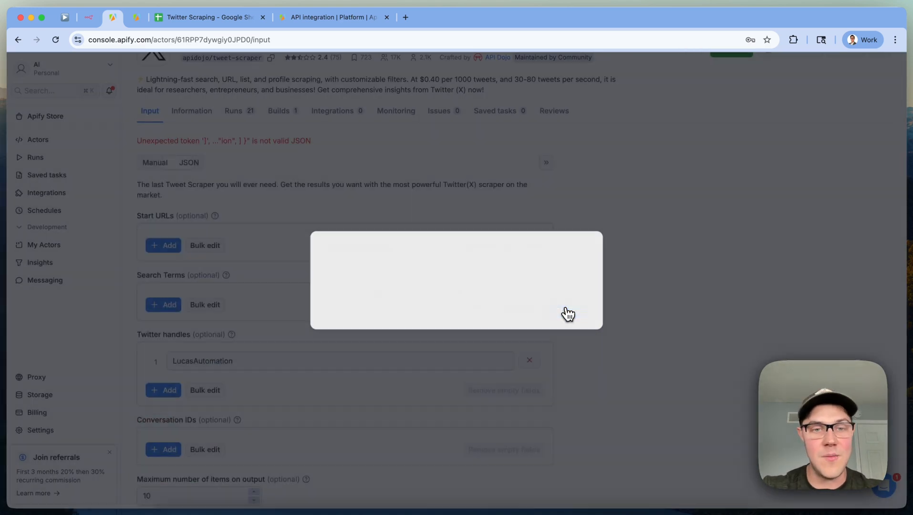
Start the Tweet Scraper V2 run and look through the columns of its output table.
{"action": "scroll", "coordinate": [415, 241], "scroll_direction": "up", "scroll_amount": 3}
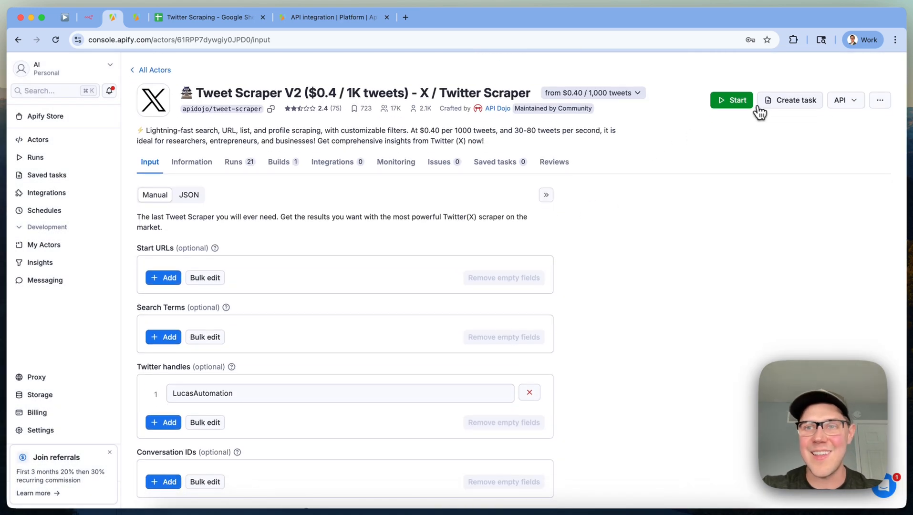
{"action": "left_click", "coordinate": [734, 101]}
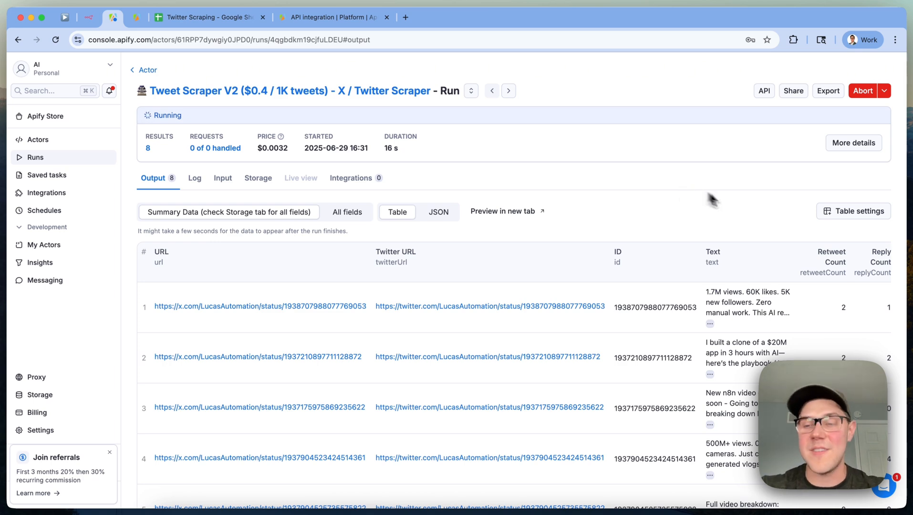
{"action": "scroll", "coordinate": [732, 224], "scroll_direction": "down", "scroll_amount": 3}
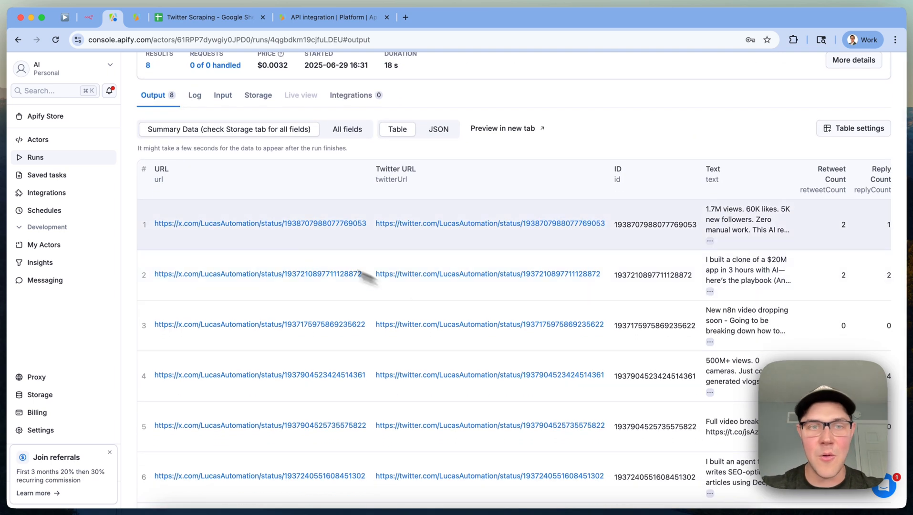
{"action": "scroll", "coordinate": [549, 360], "scroll_direction": "right", "scroll_amount": 5}
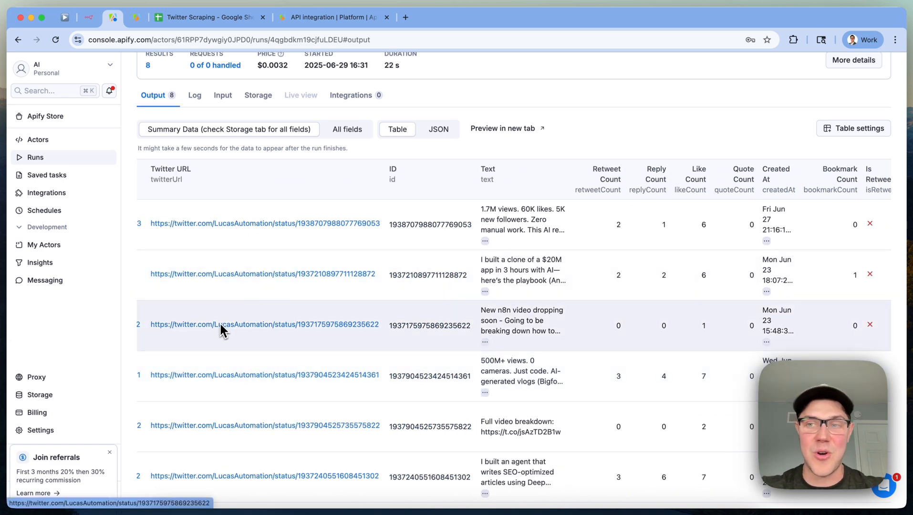
{"action": "scroll", "coordinate": [624, 310], "scroll_direction": "right", "scroll_amount": 2}
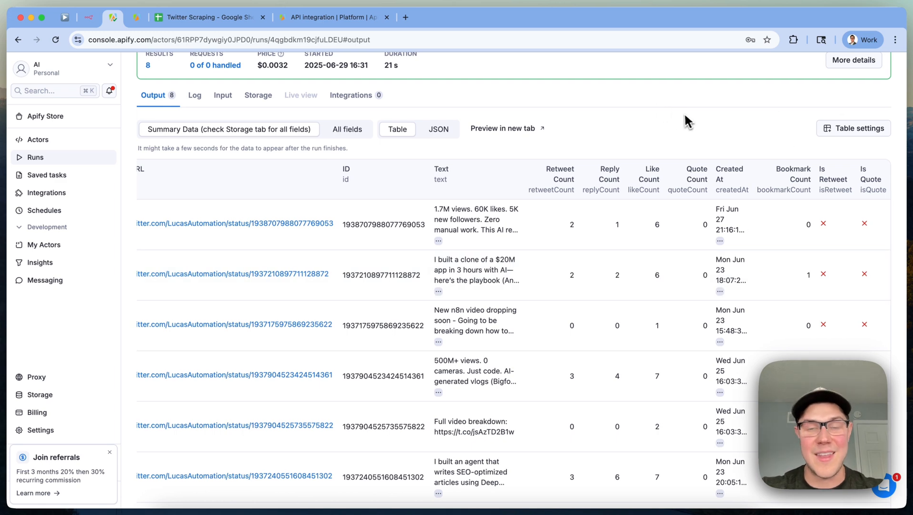
Show the run output as JSON and highlight the first tweet's record to examine its fields.
{"action": "left_click", "coordinate": [436, 129]}
{"action": "left_click_drag", "start_coordinate": [318, 287], "coordinate": [185, 209]}
{"action": "left_click", "coordinate": [655, 251]}
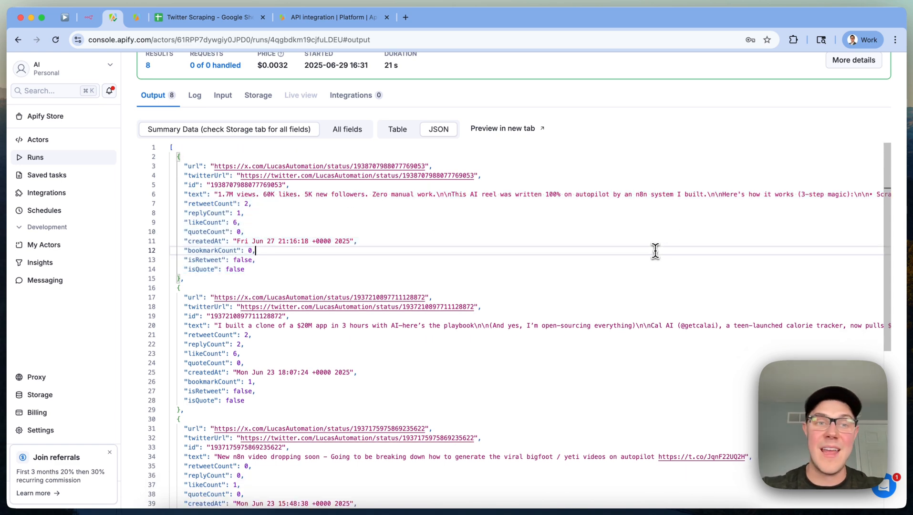
{"action": "double_click", "coordinate": [663, 195]}
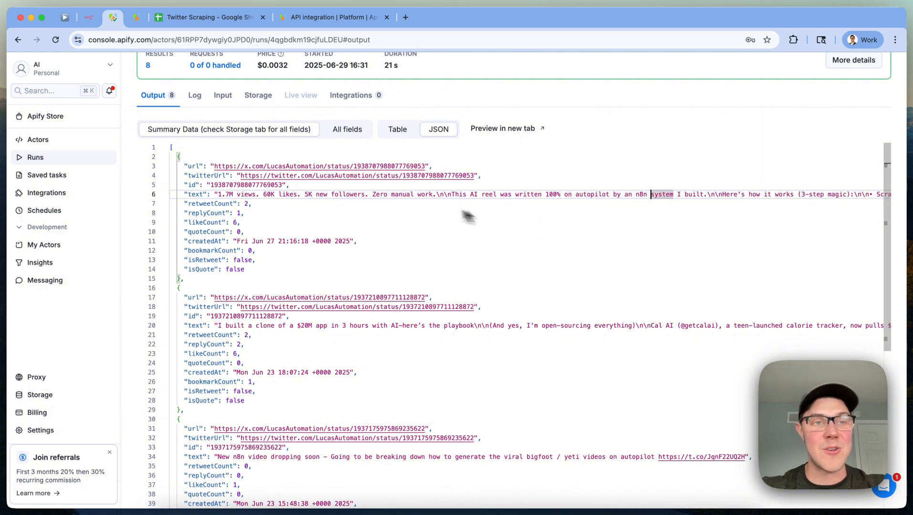
Return to the JSON body expression editor of the scrape_username_tweets node in n8n.
{"action": "left_click", "coordinate": [89, 17]}
{"action": "left_click", "coordinate": [509, 262]}
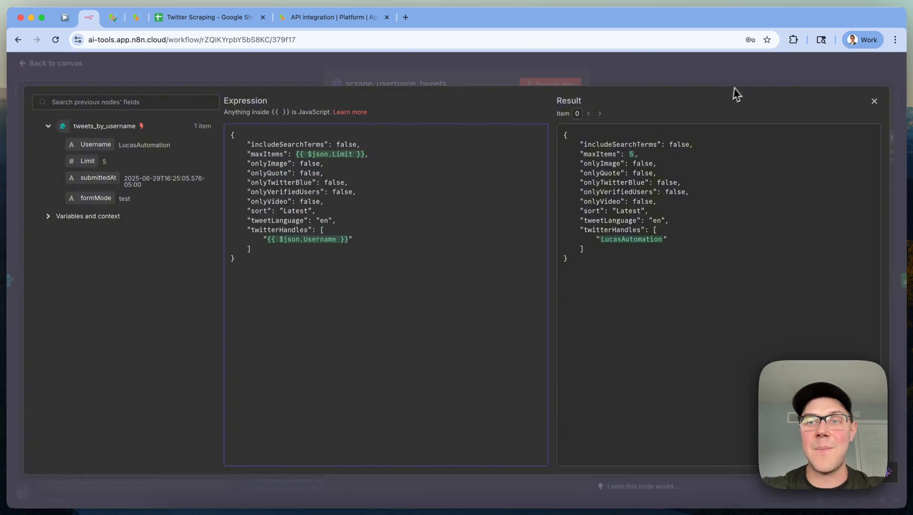
Return from the scrape_username_tweets node to the canvas, at the Scrape Tweets By Search Query section.
{"action": "left_click", "coordinate": [759, 71]}
{"action": "left_click", "coordinate": [748, 67]}
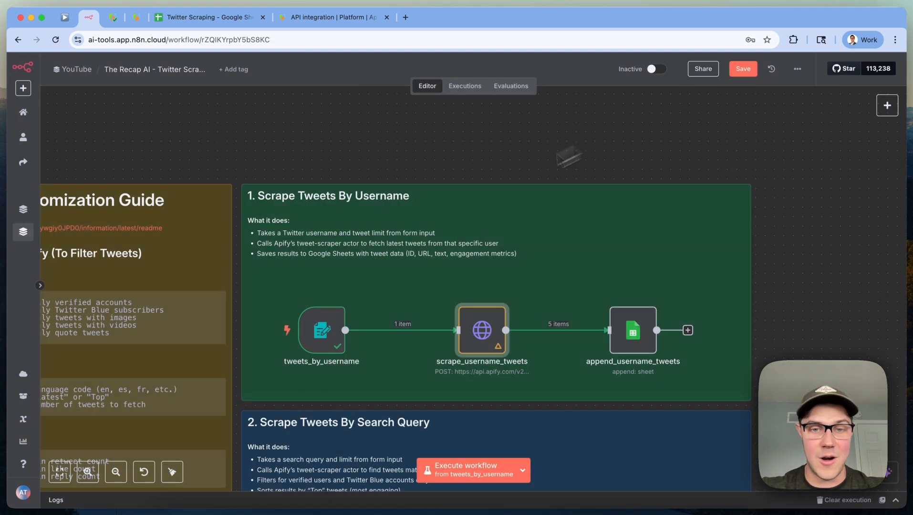
{"action": "scroll", "coordinate": [449, 210], "scroll_direction": "down", "scroll_amount": 3}
{"action": "scroll", "coordinate": [448, 210], "scroll_direction": "down", "scroll_amount": 3}
{"action": "scroll", "coordinate": [449, 210], "scroll_direction": "right", "scroll_amount": 4}
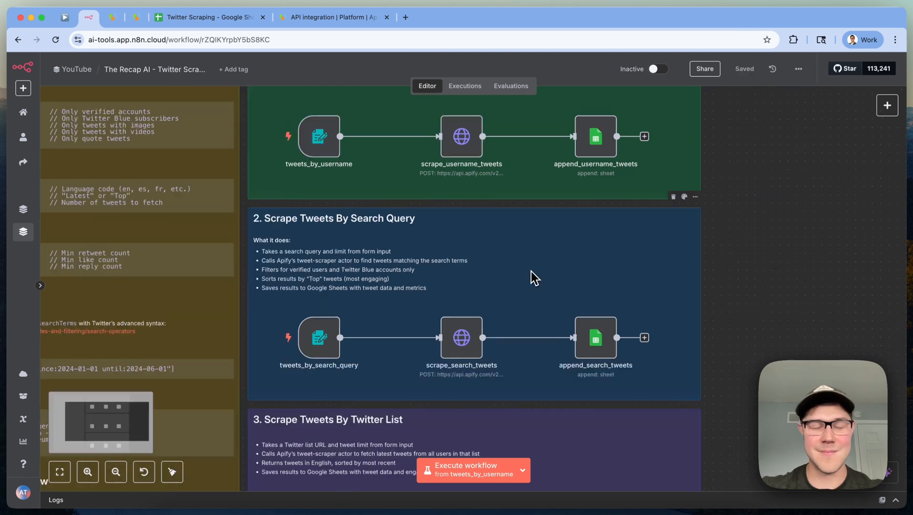
Execute the tweets_by_search_query form trigger and submit its form with search query "released ai research paper" and limit 10.
{"action": "right_click", "coordinate": [319, 340]}
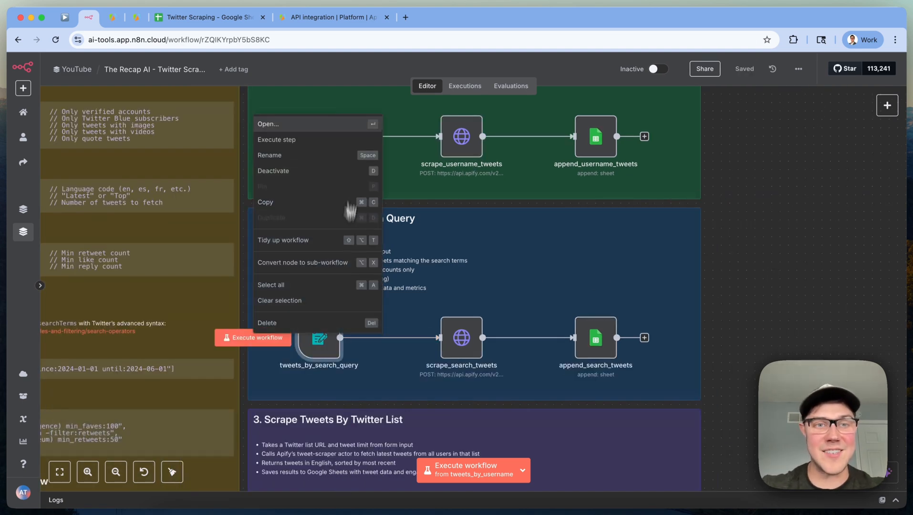
{"action": "left_click", "coordinate": [354, 139]}
{"action": "left_click", "coordinate": [456, 157]}
{"action": "type", "text": "released ai research paper"}
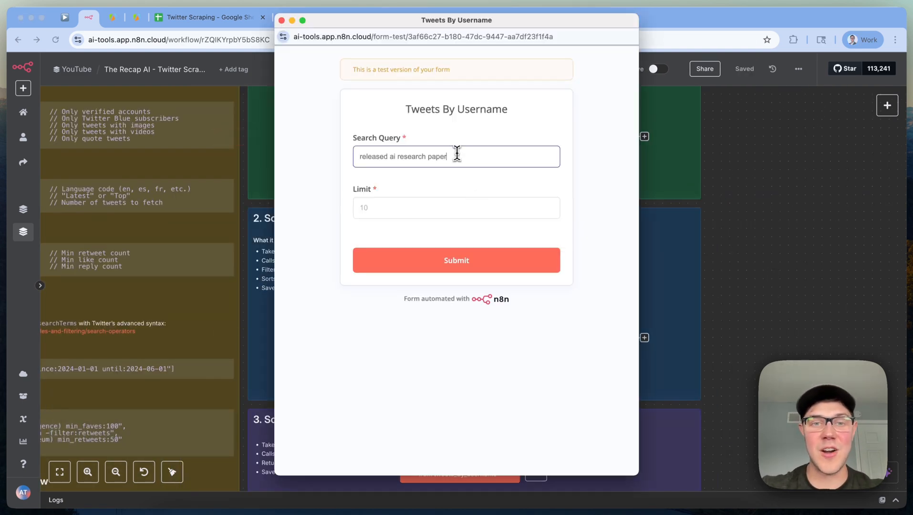
{"action": "left_click", "coordinate": [436, 207]}
{"action": "type", "text": "10"}
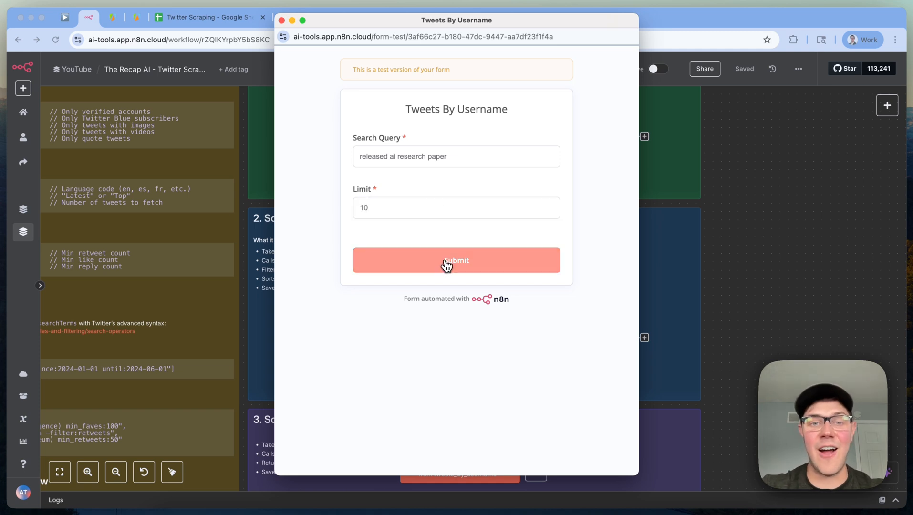
{"action": "left_click", "coordinate": [447, 262]}
{"action": "left_click", "coordinate": [283, 21]}
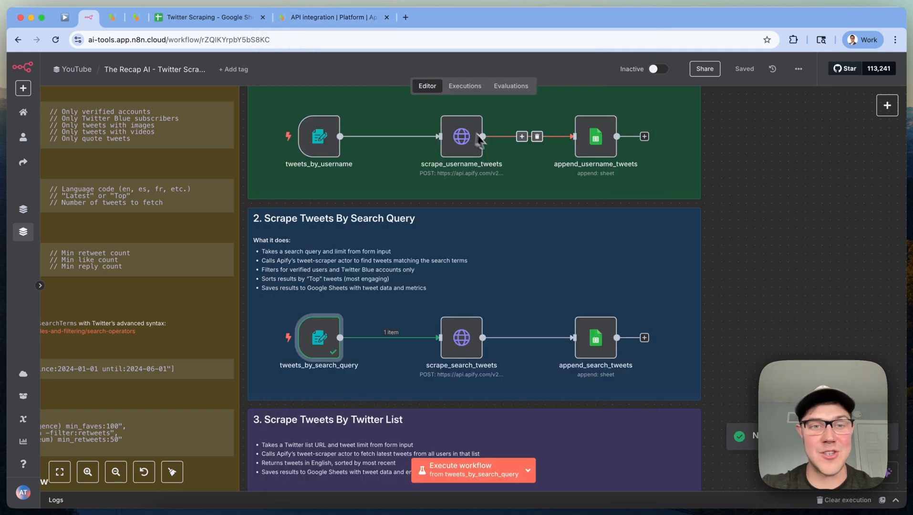
Execute the scrape_search_tweets step with the submitted form data.
{"action": "scroll", "coordinate": [408, 328], "scroll_direction": "right", "scroll_amount": 2}
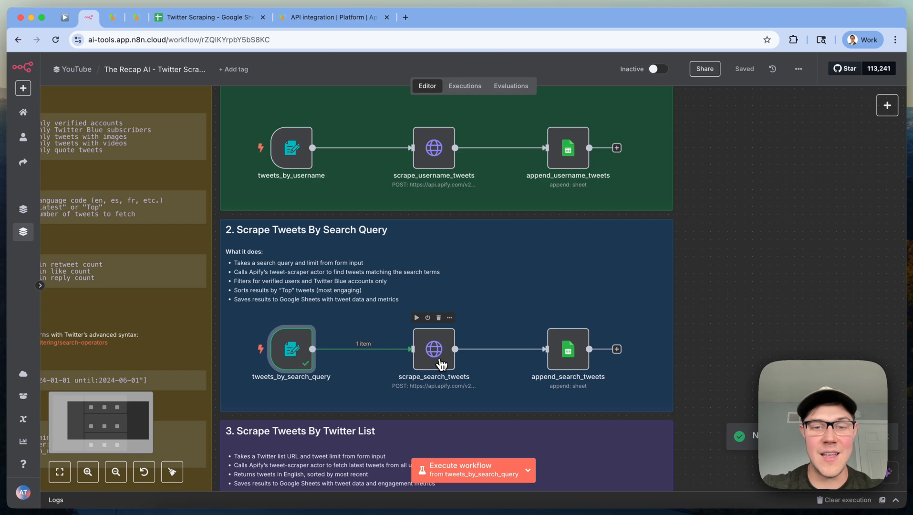
{"action": "right_click", "coordinate": [439, 358]}
{"action": "left_click", "coordinate": [479, 157]}
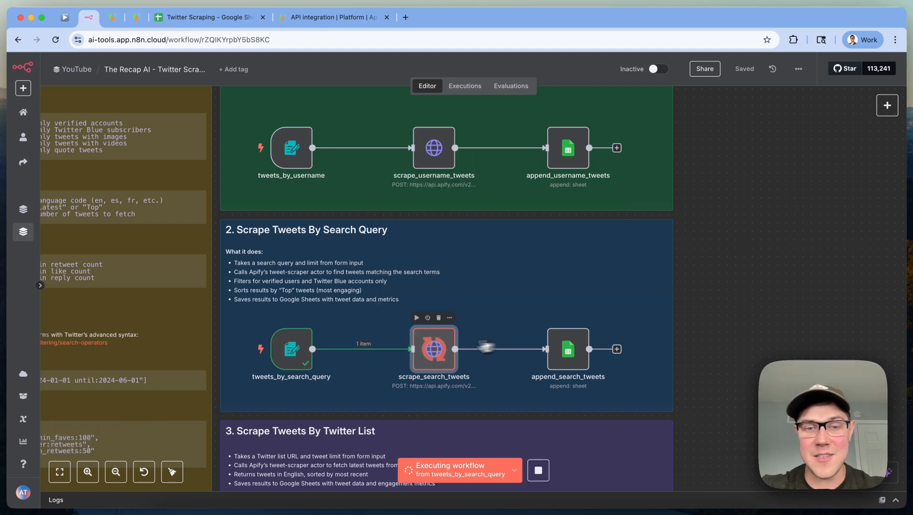
Open the scrape_search_tweets node's JSON body in the full expression editor.
{"action": "double_click", "coordinate": [434, 349]}
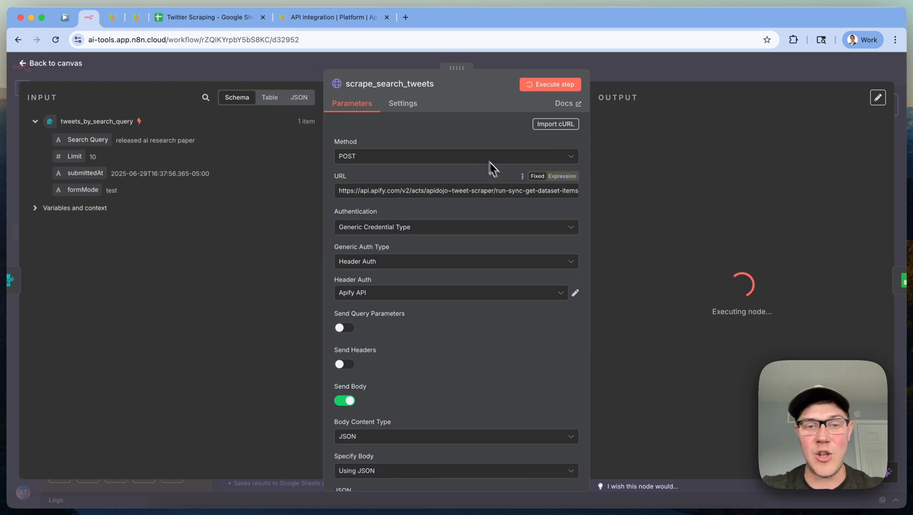
{"action": "scroll", "coordinate": [454, 358], "scroll_direction": "down", "scroll_amount": 3}
{"action": "scroll", "coordinate": [454, 354], "scroll_direction": "down", "scroll_amount": 1}
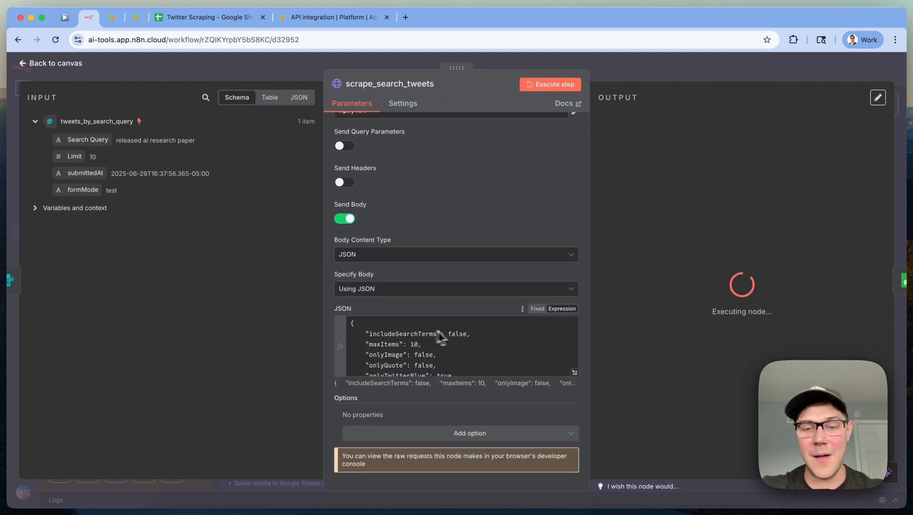
{"action": "left_click", "coordinate": [574, 373]}
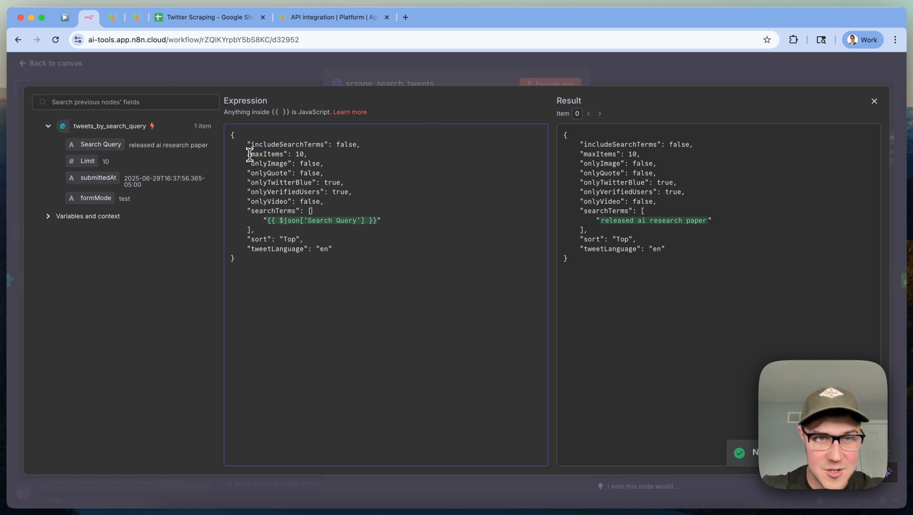
Replace the fixed maxItems value in the JSON body with the form's Limit field, {{ $json.Limit }}.
{"action": "left_click_drag", "start_coordinate": [250, 154], "coordinate": [290, 154]}
{"action": "left_click", "coordinate": [442, 167]}
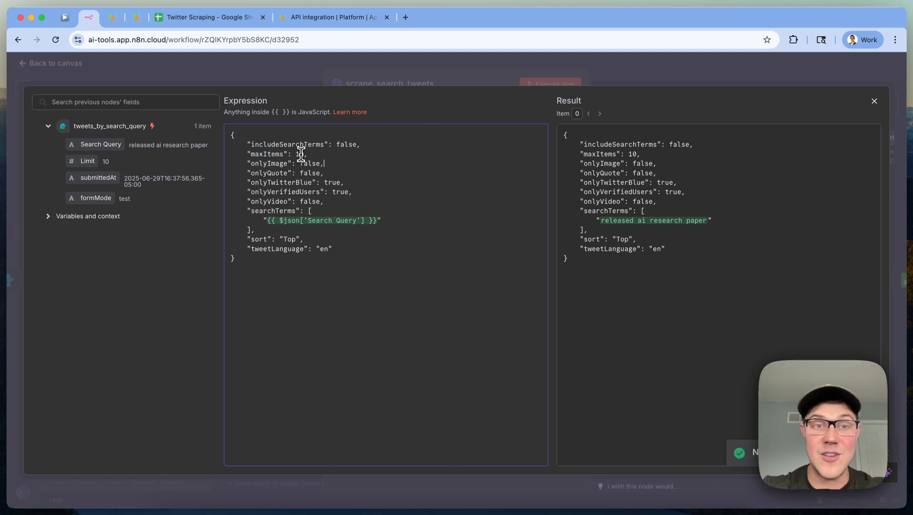
{"action": "key", "text": "BackSpace"}
{"action": "left_click_drag", "start_coordinate": [90, 161], "coordinate": [295, 154]}
{"action": "left_click", "coordinate": [405, 171]}
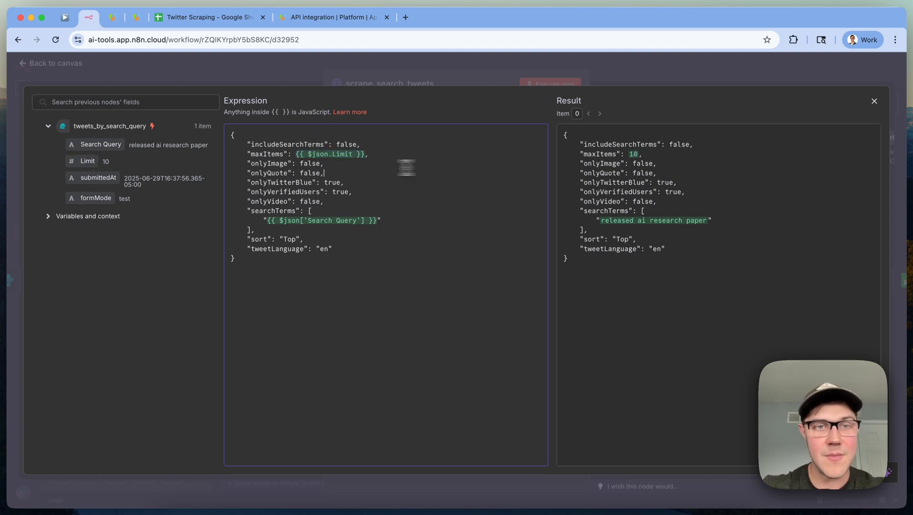
Highlight the filter settings from onlyImage to onlyVideo, focusing on onlyTwitterBlue and onlyVerifiedUsers, to examine them.
{"action": "left_click_drag", "start_coordinate": [374, 201], "coordinate": [220, 164]}
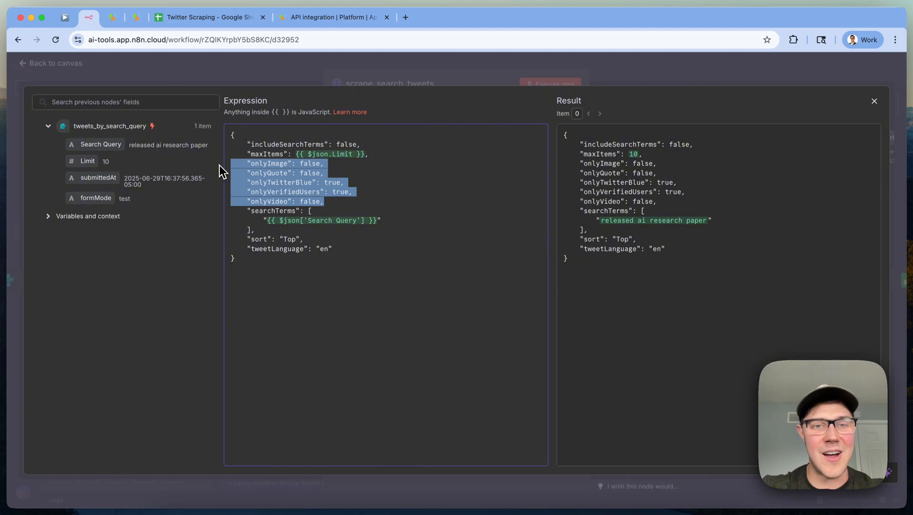
{"action": "left_click", "coordinate": [384, 214]}
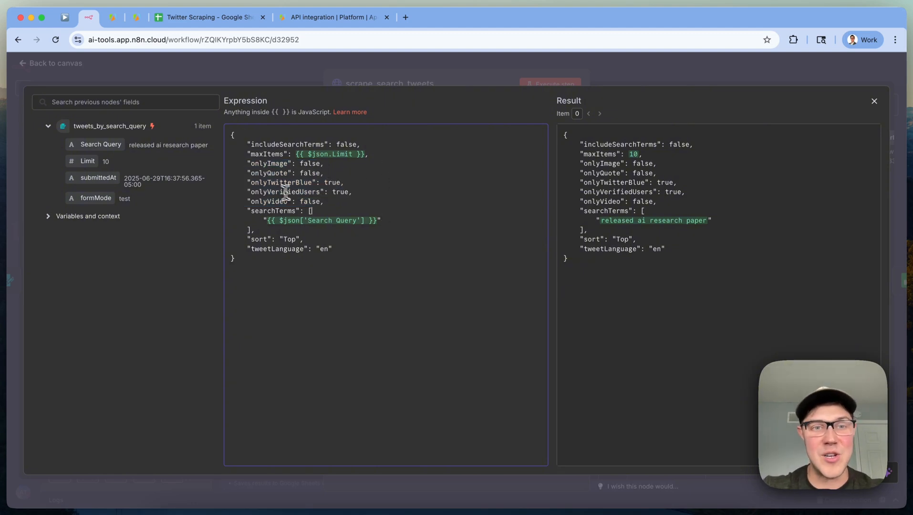
{"action": "double_click", "coordinate": [273, 182]}
{"action": "double_click", "coordinate": [288, 191]}
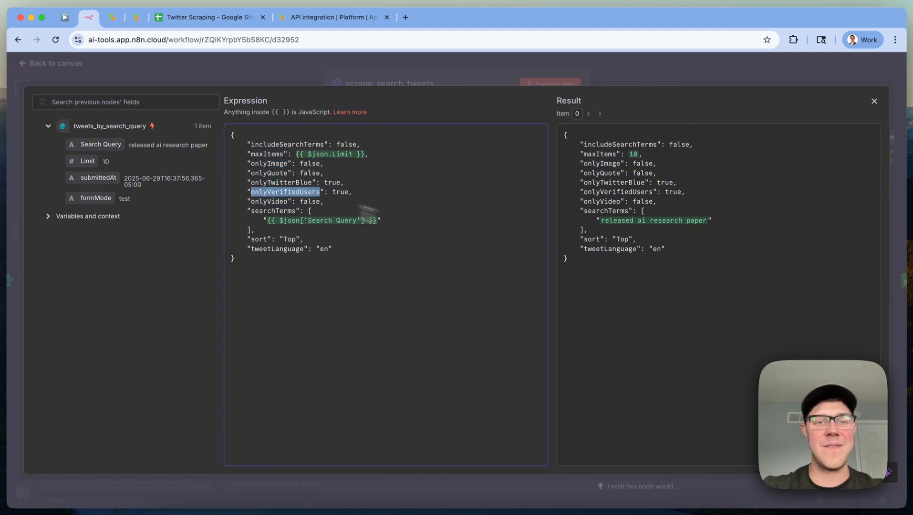
{"action": "left_click", "coordinate": [482, 251]}
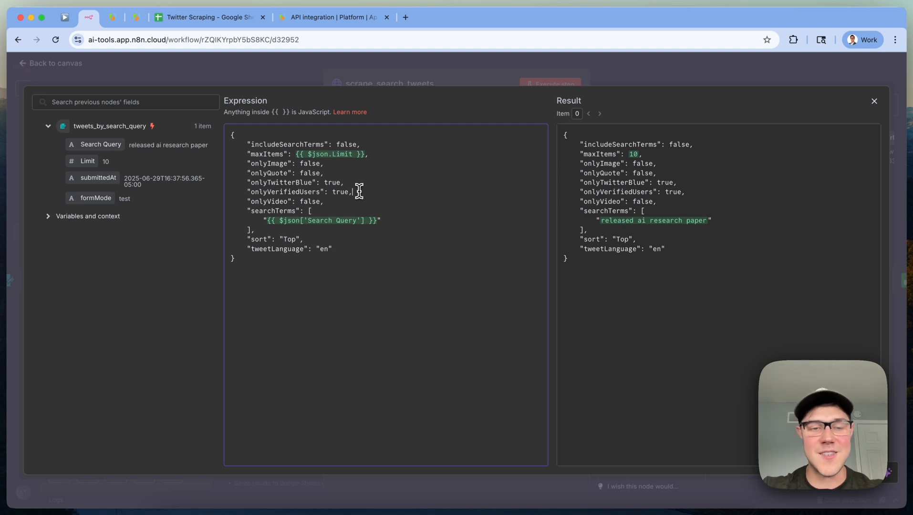
{"action": "left_click_drag", "start_coordinate": [357, 191], "coordinate": [204, 184]}
{"action": "left_click", "coordinate": [460, 225]}
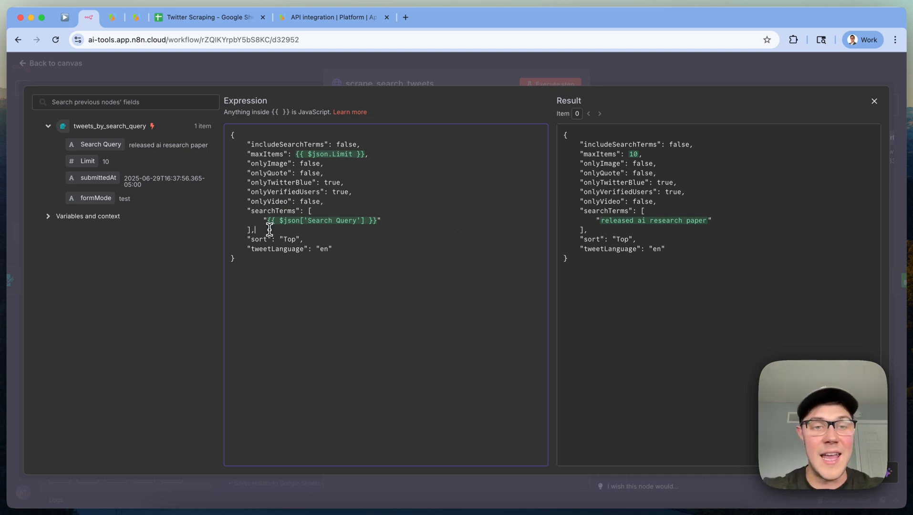
Highlight the searchTerms array and its Search Query expression to examine how the form's query is passed.
{"action": "left_click_drag", "start_coordinate": [270, 230], "coordinate": [202, 207]}
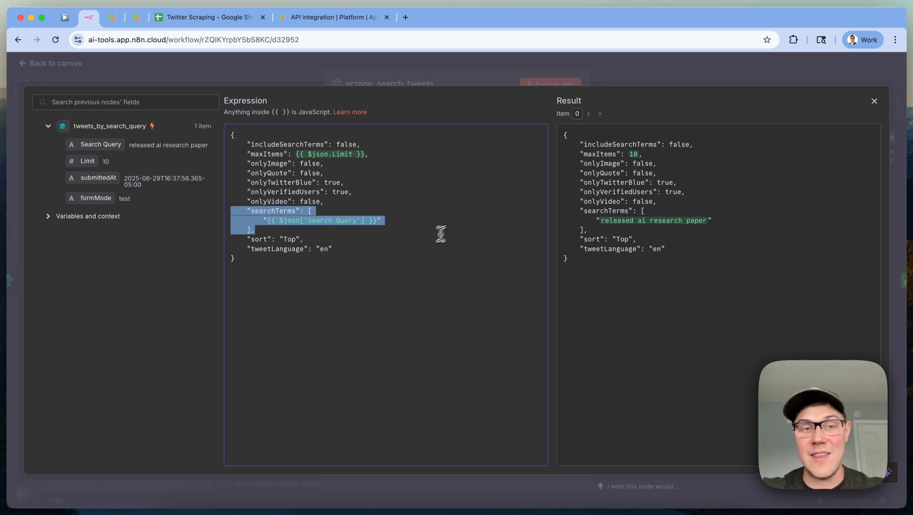
{"action": "left_click", "coordinate": [421, 241]}
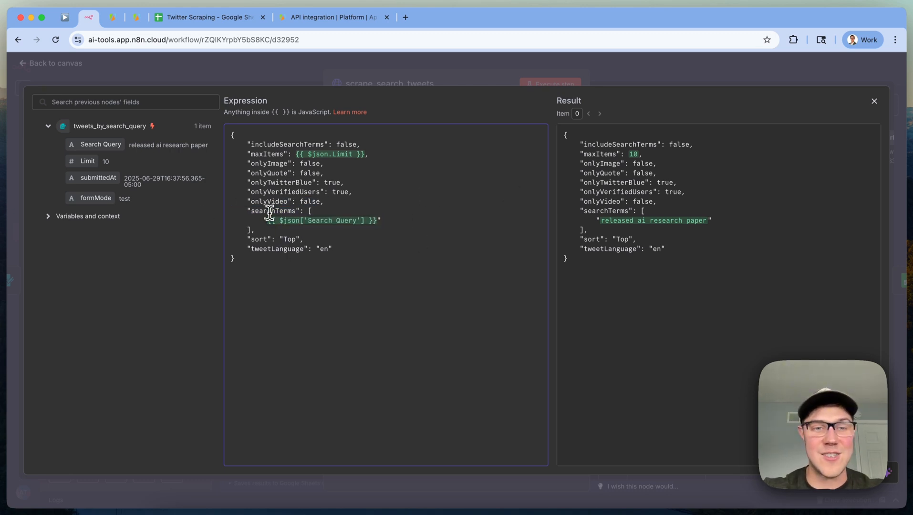
{"action": "triple_click", "coordinate": [269, 212]}
{"action": "left_click", "coordinate": [413, 233]}
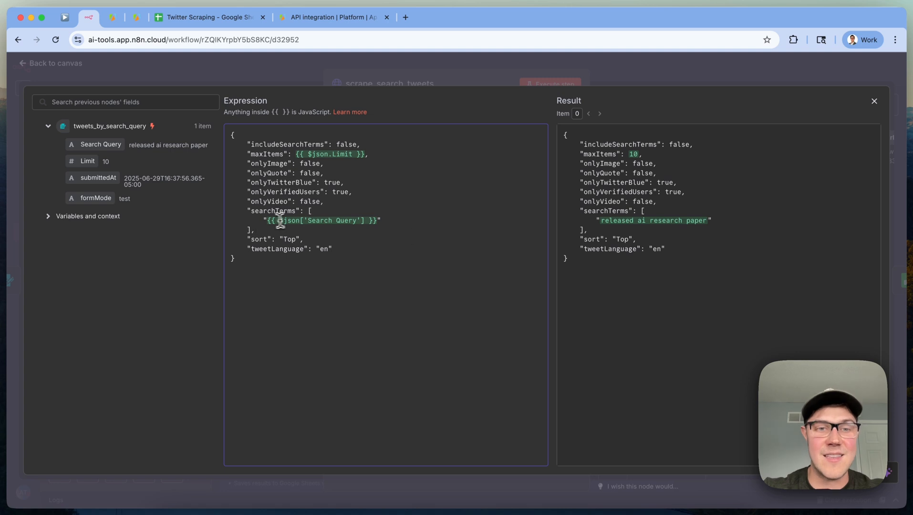
{"action": "left_click_drag", "start_coordinate": [268, 221], "coordinate": [375, 220]}
{"action": "left_click", "coordinate": [421, 203]}
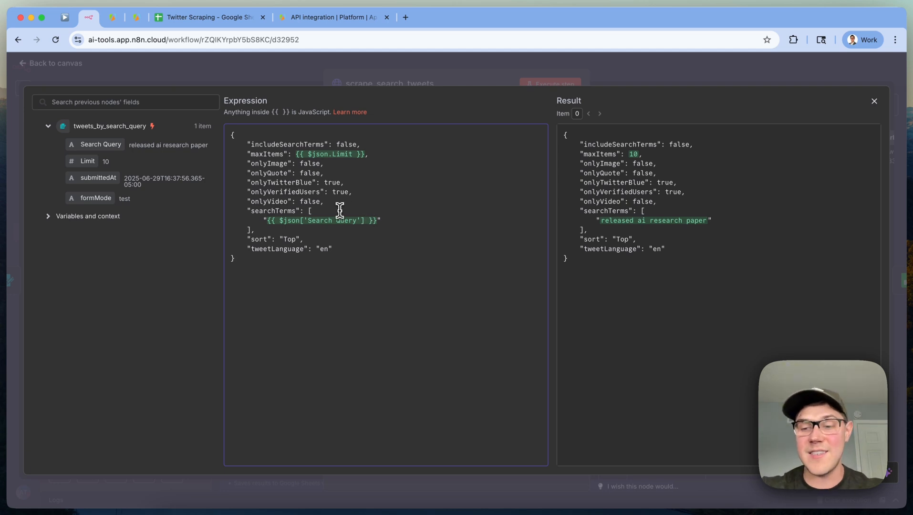
{"action": "left_click", "coordinate": [461, 238]}
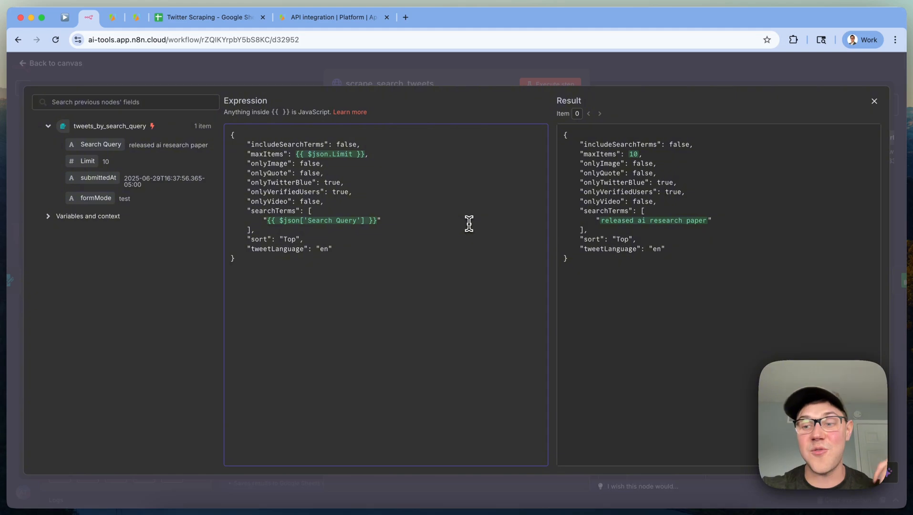
{"action": "left_click_drag", "start_coordinate": [268, 220], "coordinate": [386, 219]}
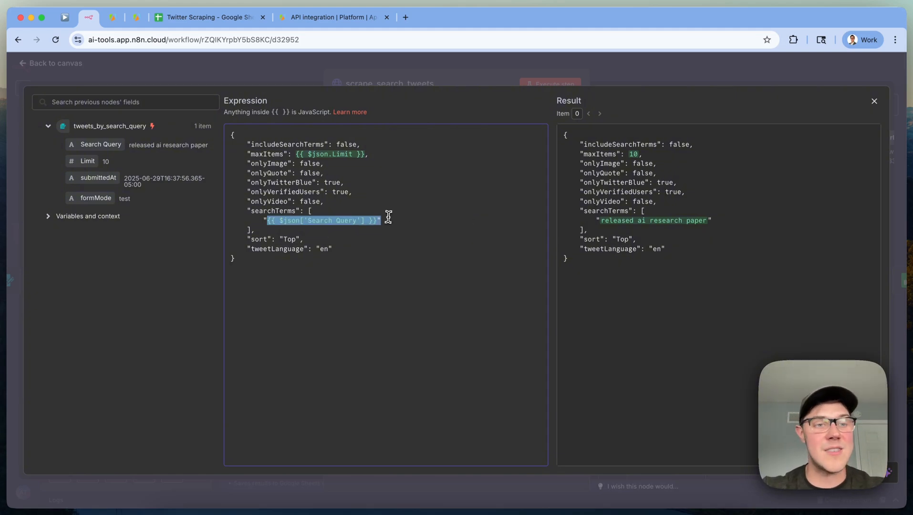
{"action": "left_click", "coordinate": [476, 237]}
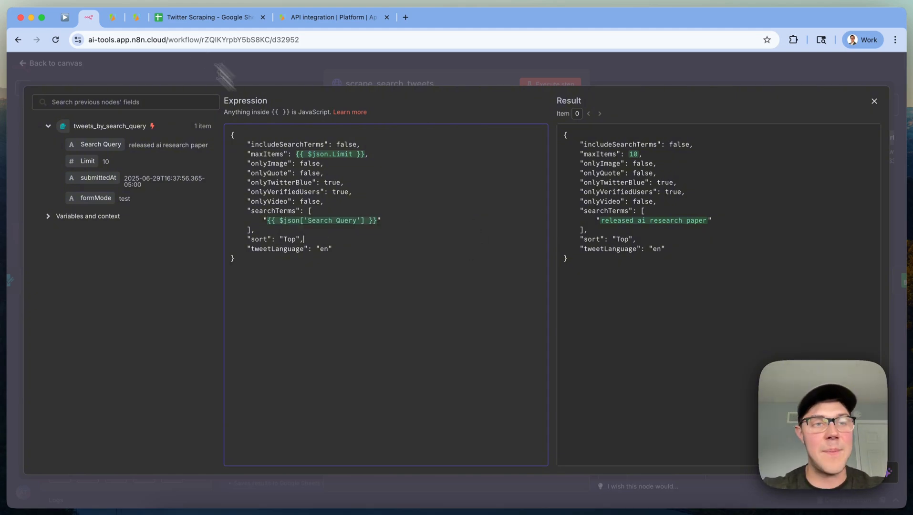
Switch to the Tweet Scraper V2 input page in Apify and remove the Twitter handle entry.
{"action": "left_click", "coordinate": [119, 19]}
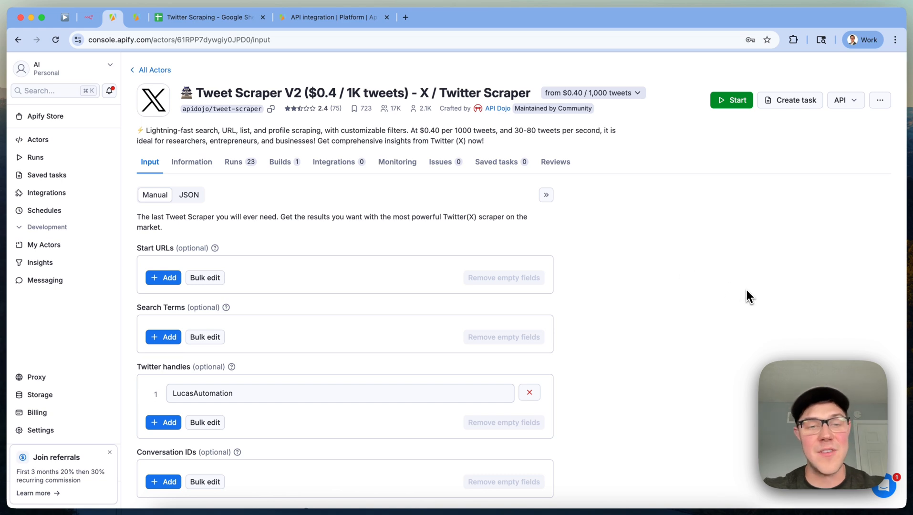
{"action": "scroll", "coordinate": [745, 296], "scroll_direction": "down", "scroll_amount": 3}
{"action": "scroll", "coordinate": [746, 295], "scroll_direction": "up", "scroll_amount": 3}
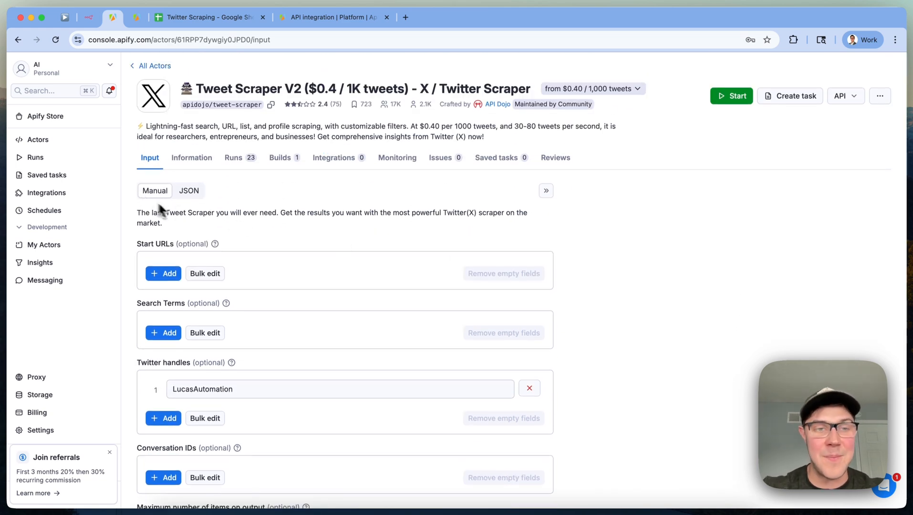
{"action": "scroll", "coordinate": [639, 275], "scroll_direction": "down", "scroll_amount": 3}
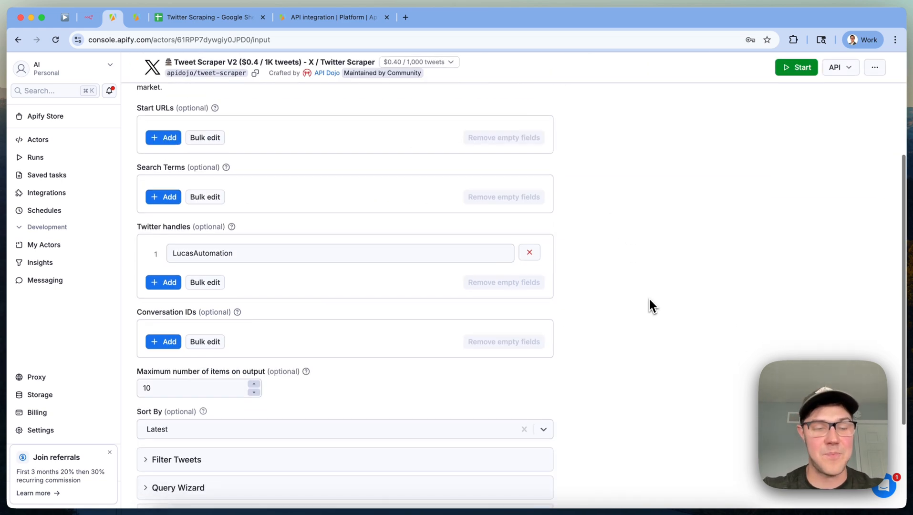
{"action": "left_click", "coordinate": [532, 255]}
Expand the Filter Tweets options and enable Only verified users and Only Twitter Blue.
{"action": "scroll", "coordinate": [650, 292], "scroll_direction": "down", "scroll_amount": 1}
{"action": "scroll", "coordinate": [647, 292], "scroll_direction": "down", "scroll_amount": 2}
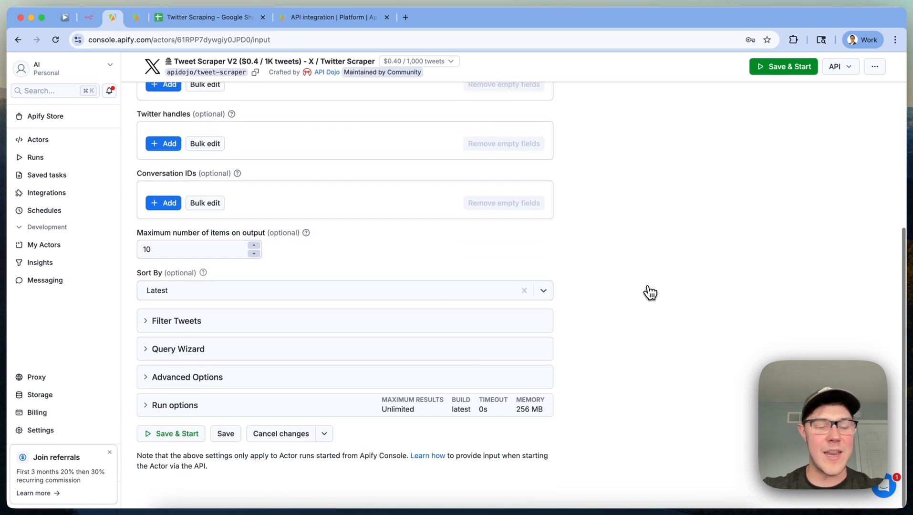
{"action": "left_click", "coordinate": [273, 329]}
{"action": "scroll", "coordinate": [260, 315], "scroll_direction": "down", "scroll_amount": 1}
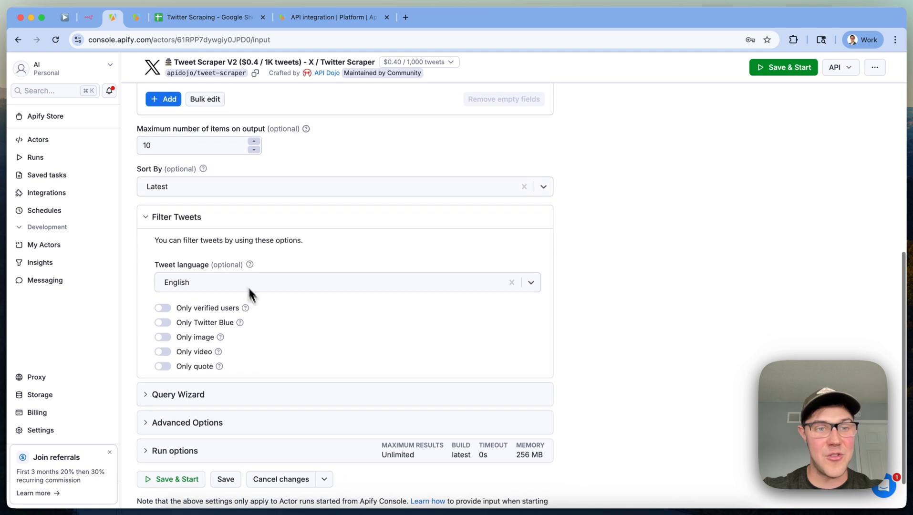
{"action": "scroll", "coordinate": [219, 350], "scroll_direction": "down", "scroll_amount": 1}
{"action": "left_click", "coordinate": [165, 265]}
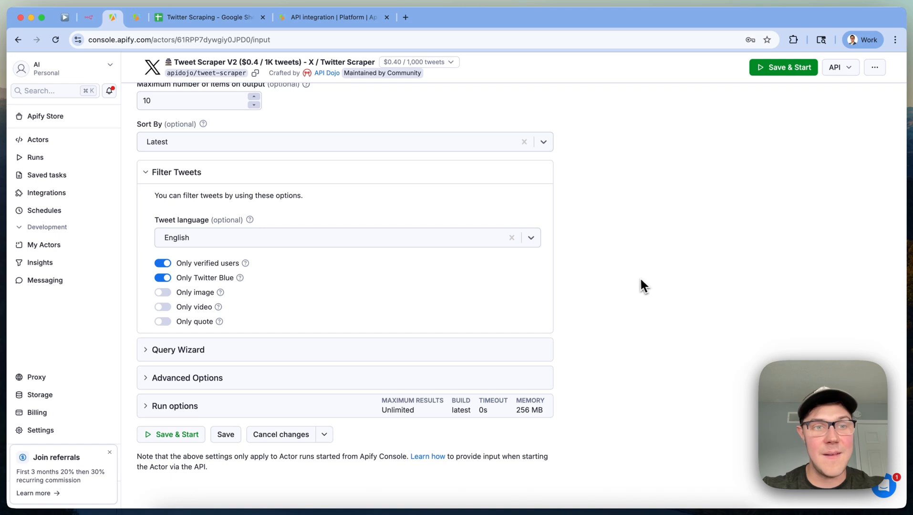
Open the twitter-advanced-search GitHub reference linked in the help for the Search Terms field.
{"action": "scroll", "coordinate": [634, 280], "scroll_direction": "up", "scroll_amount": 6}
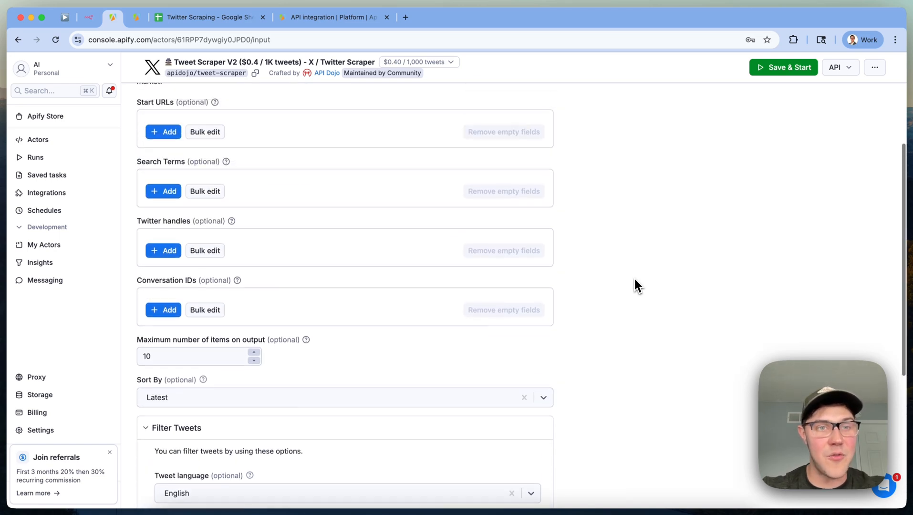
{"action": "scroll", "coordinate": [334, 169], "scroll_direction": "up", "scroll_amount": 2}
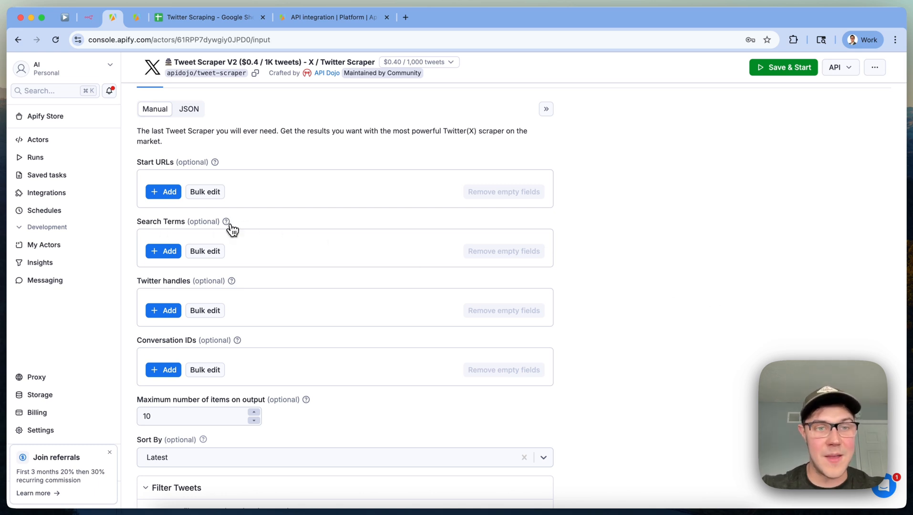
{"action": "mouse_move", "coordinate": [233, 230]}
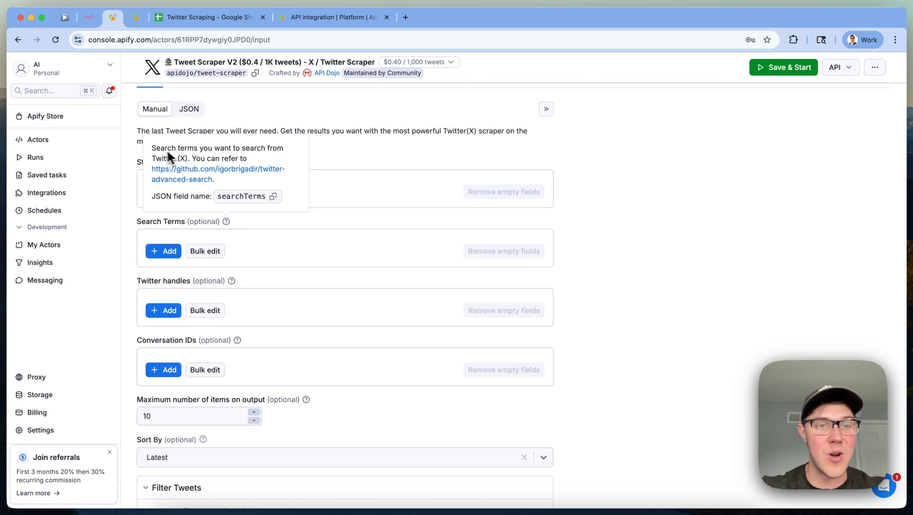
{"action": "left_click", "coordinate": [176, 180]}
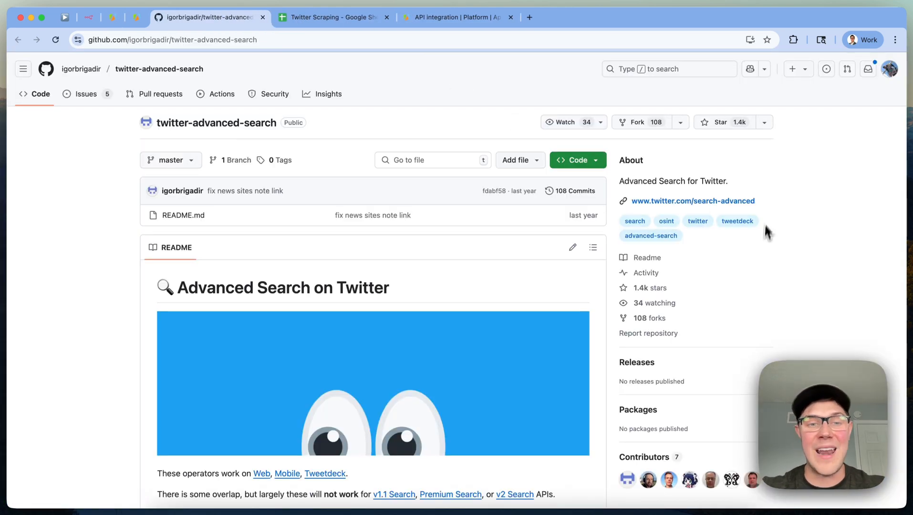
Read through the README's table of Twitter search operators, highlighting the url:google.com example.
{"action": "scroll", "coordinate": [713, 260], "scroll_direction": "down", "scroll_amount": 10}
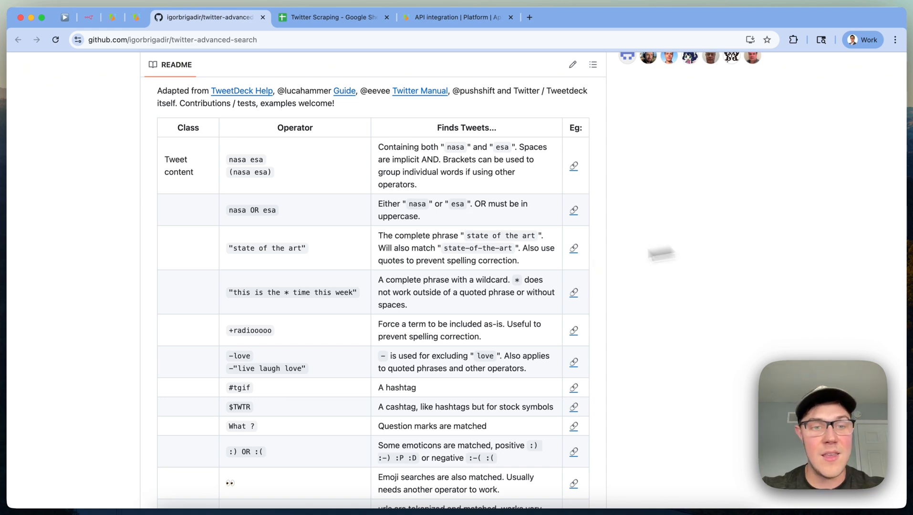
{"action": "scroll", "coordinate": [323, 320], "scroll_direction": "down", "scroll_amount": 5}
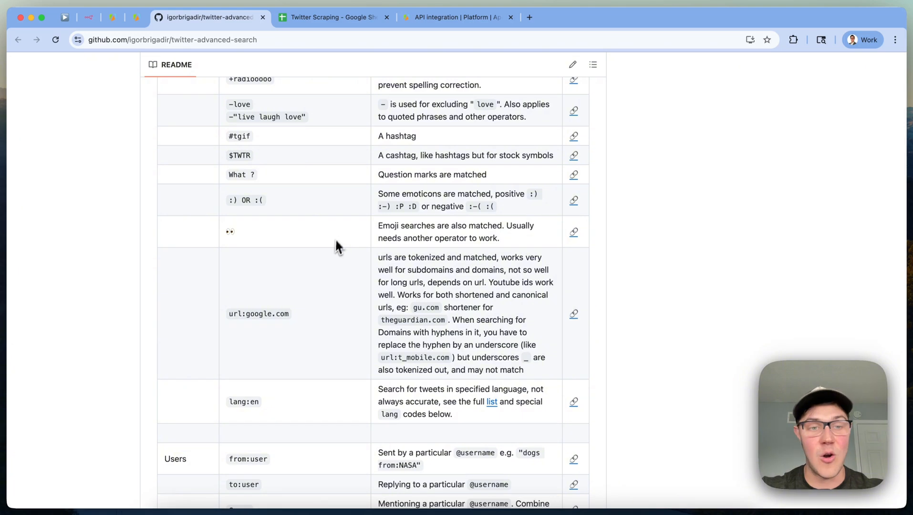
{"action": "left_click_drag", "start_coordinate": [233, 313], "coordinate": [287, 315]}
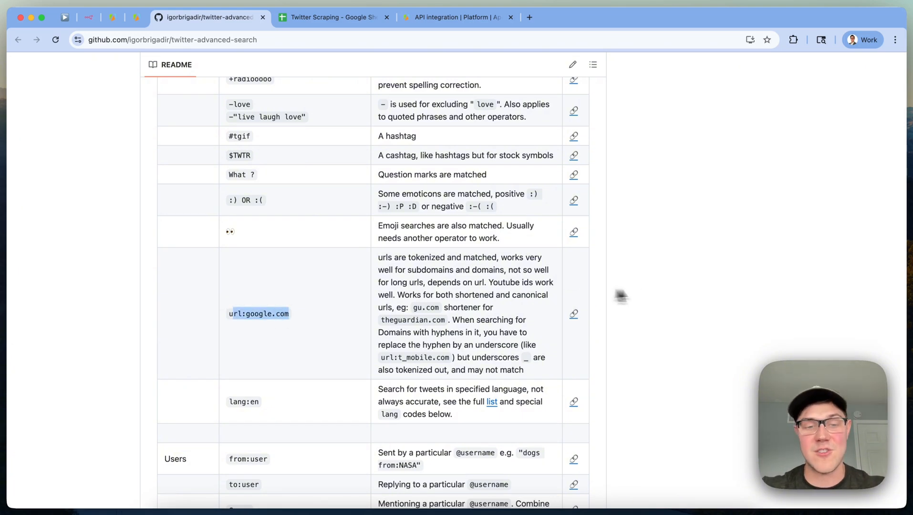
{"action": "left_click", "coordinate": [699, 292]}
{"action": "scroll", "coordinate": [699, 292], "scroll_direction": "down", "scroll_amount": 2}
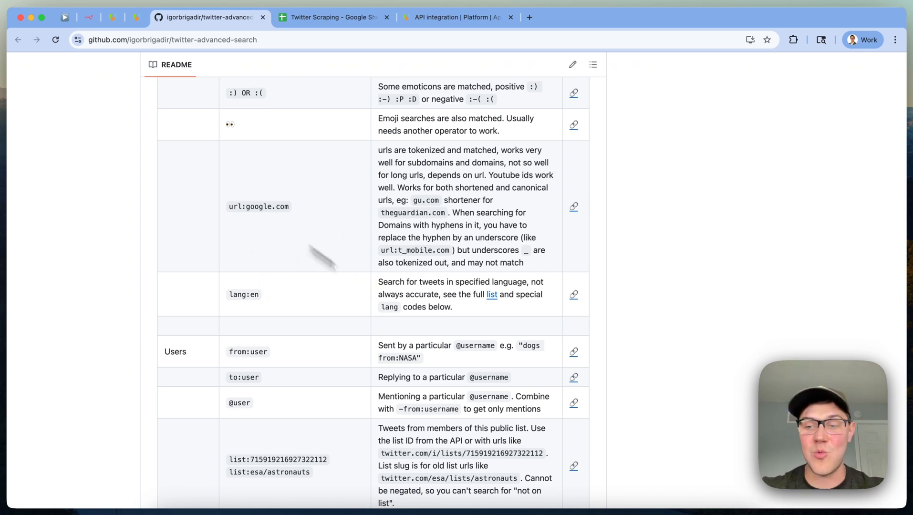
{"action": "scroll", "coordinate": [347, 238], "scroll_direction": "up", "scroll_amount": 20}
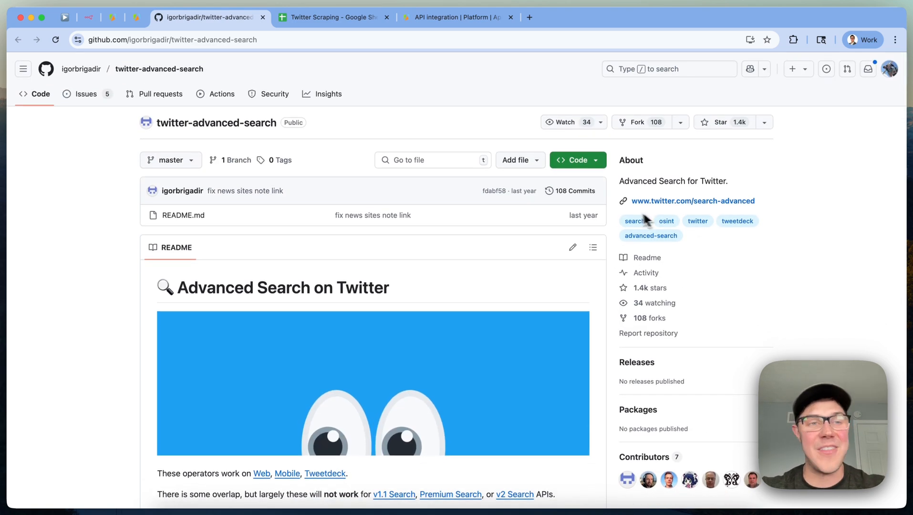
Return to the n8n workflow canvas and review the filters and advanced search queries in the Twitter Scraper - Customization Guide note.
{"action": "left_click", "coordinate": [99, 19]}
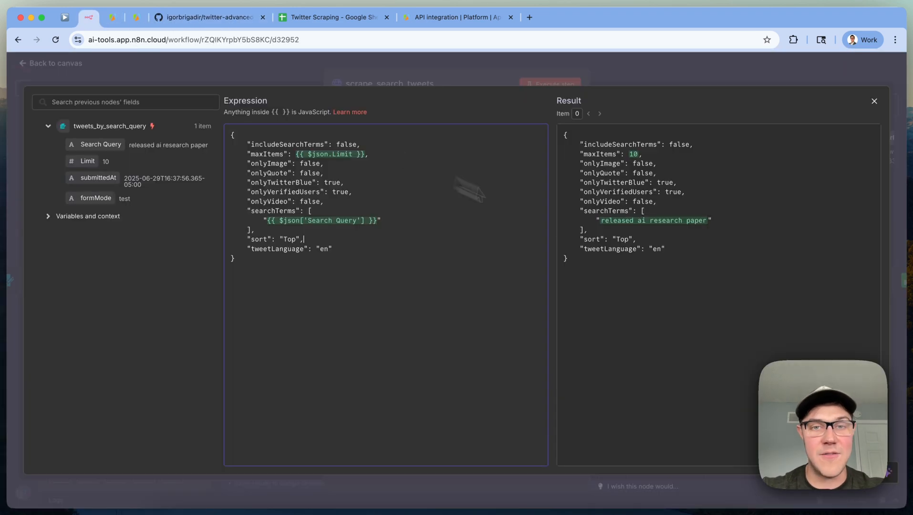
{"action": "left_click", "coordinate": [817, 84]}
{"action": "left_click", "coordinate": [822, 75]}
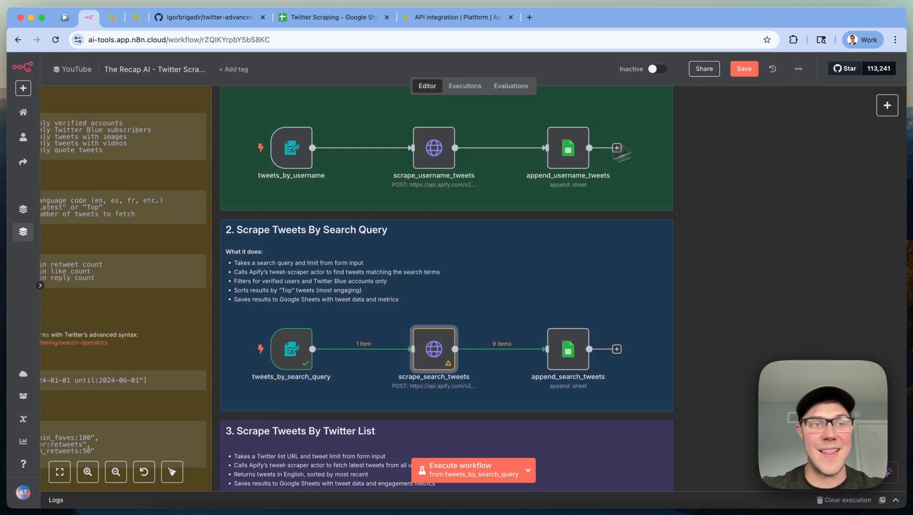
{"action": "scroll", "coordinate": [548, 170], "scroll_direction": "left", "scroll_amount": 1}
{"action": "scroll", "coordinate": [463, 251], "scroll_direction": "left", "scroll_amount": 3}
{"action": "scroll", "coordinate": [461, 243], "scroll_direction": "down", "scroll_amount": 3}
{"action": "scroll", "coordinate": [328, 187], "scroll_direction": "up", "scroll_amount": 2}
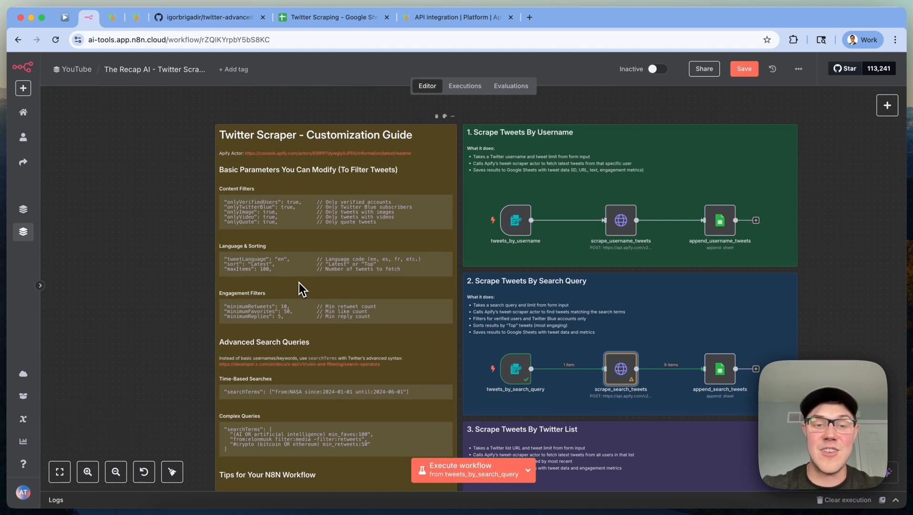
{"action": "scroll", "coordinate": [365, 282], "scroll_direction": "down", "scroll_amount": 2}
{"action": "scroll", "coordinate": [365, 279], "scroll_direction": "down", "scroll_amount": 1}
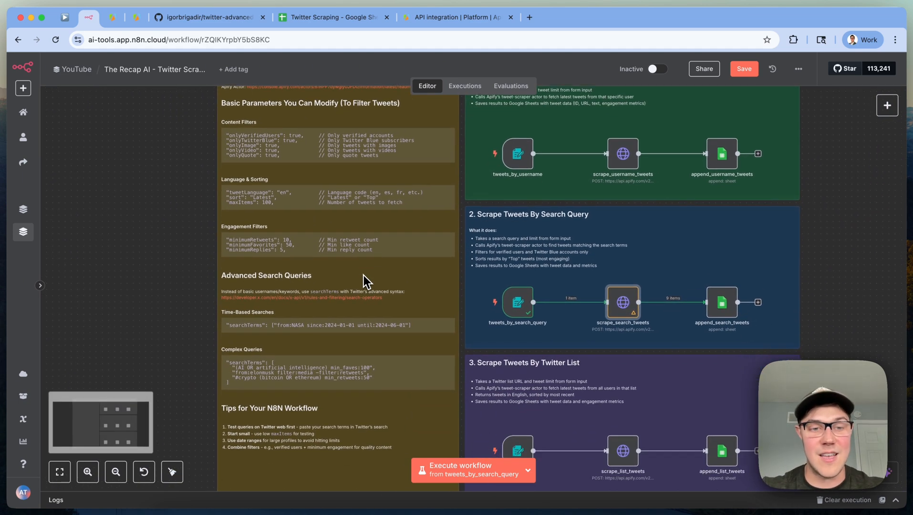
{"action": "scroll", "coordinate": [629, 260], "scroll_direction": "right", "scroll_amount": 3}
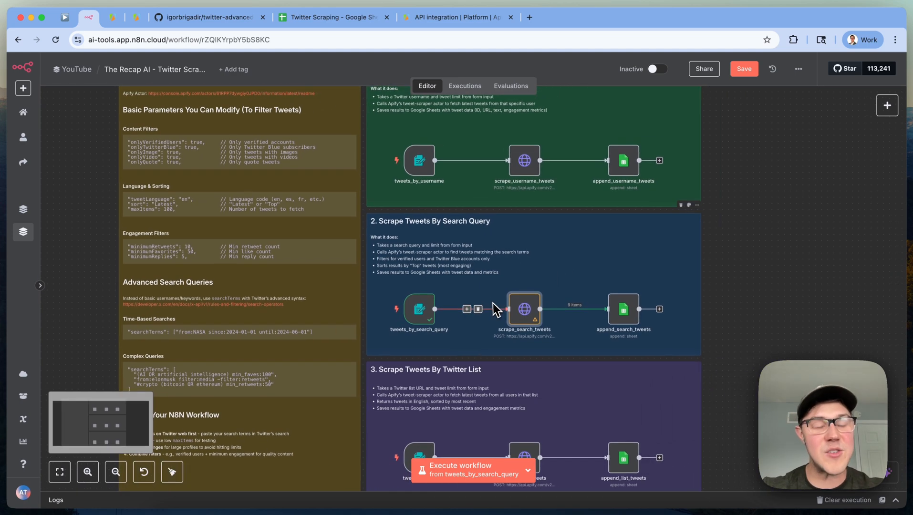
Add the search term "released ai research paper" to Tweet Scraper V2 in Apify and highlight the searchTerms array in its JSON input.
{"action": "left_click", "coordinate": [112, 17]}
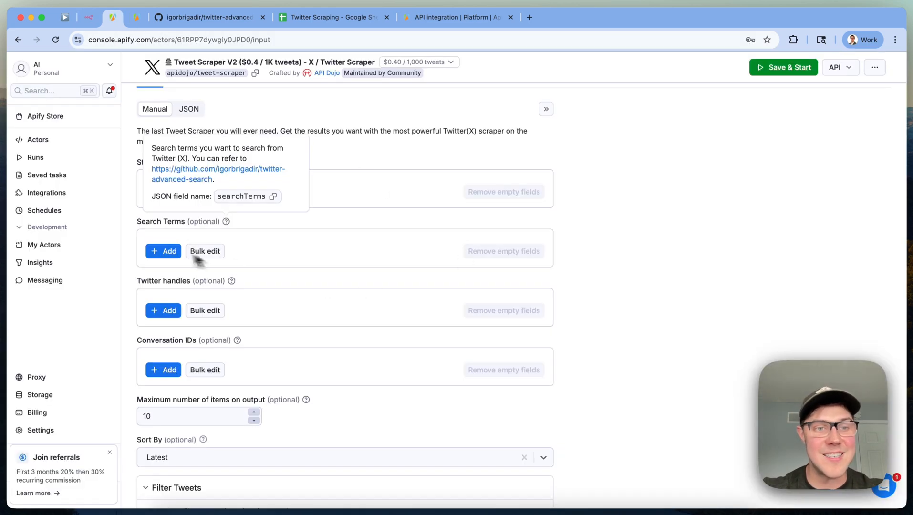
{"action": "left_click", "coordinate": [155, 251]}
{"action": "type", "text": "released a research paper"}
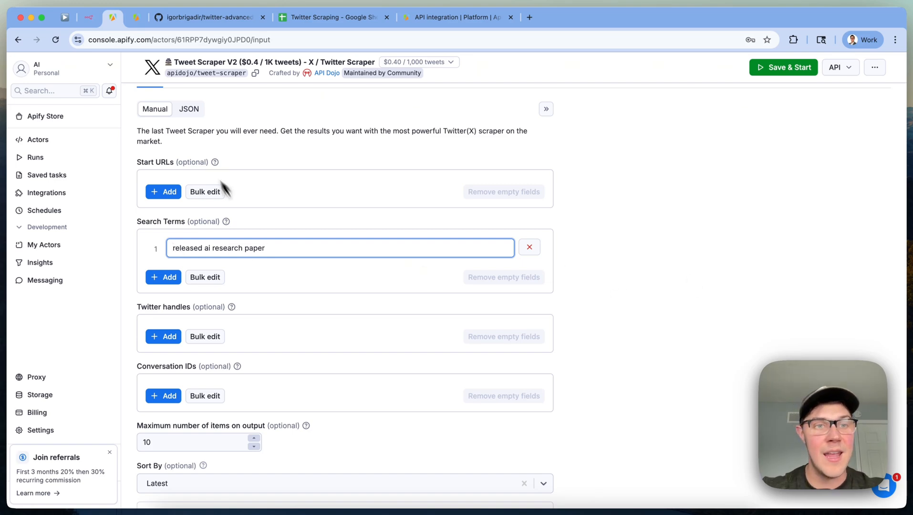
{"action": "left_click", "coordinate": [189, 109]}
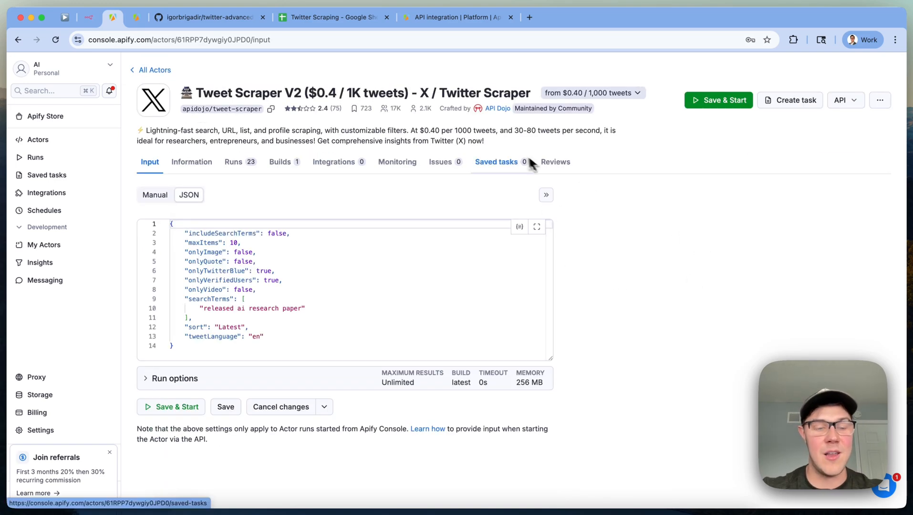
{"action": "left_click_drag", "start_coordinate": [235, 318], "coordinate": [157, 296]}
Open the scrape_search_tweets node's JSON body expression in n8n and highlight its sort "Top" line.
{"action": "left_click", "coordinate": [89, 17]}
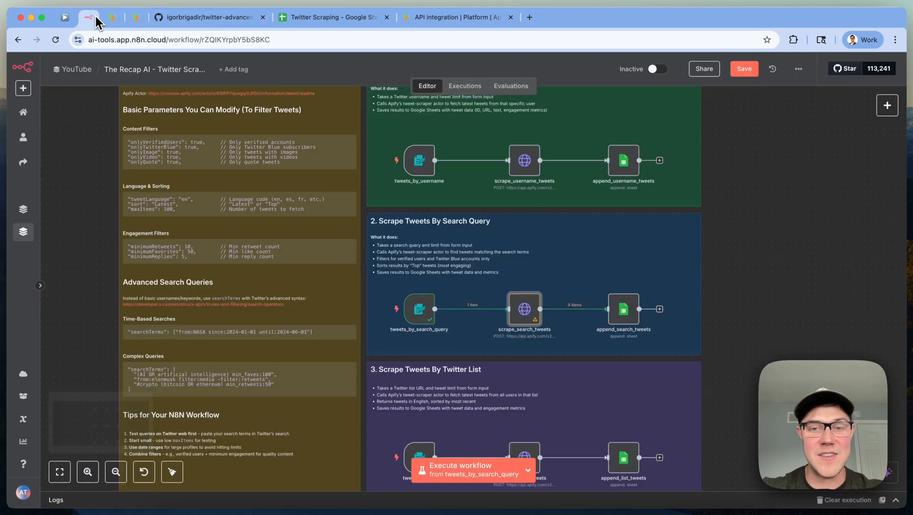
{"action": "double_click", "coordinate": [518, 316]}
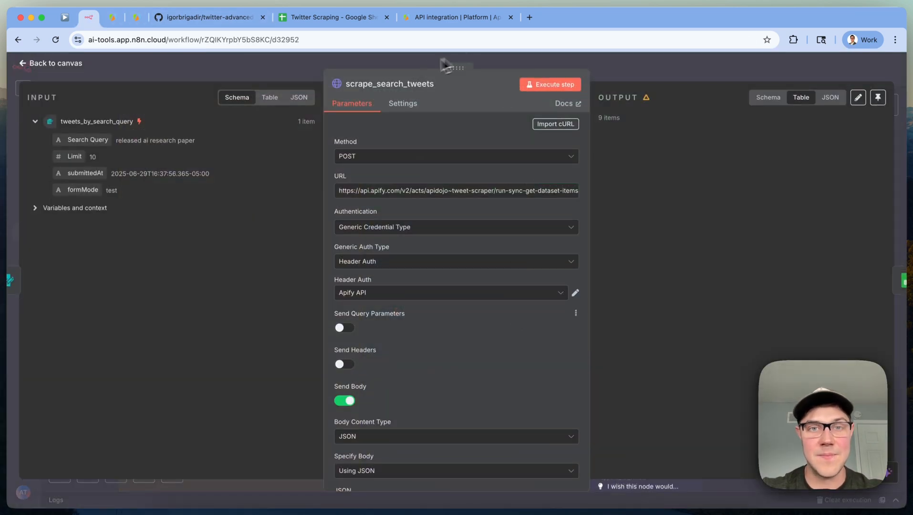
{"action": "scroll", "coordinate": [496, 326], "scroll_direction": "down", "scroll_amount": 4}
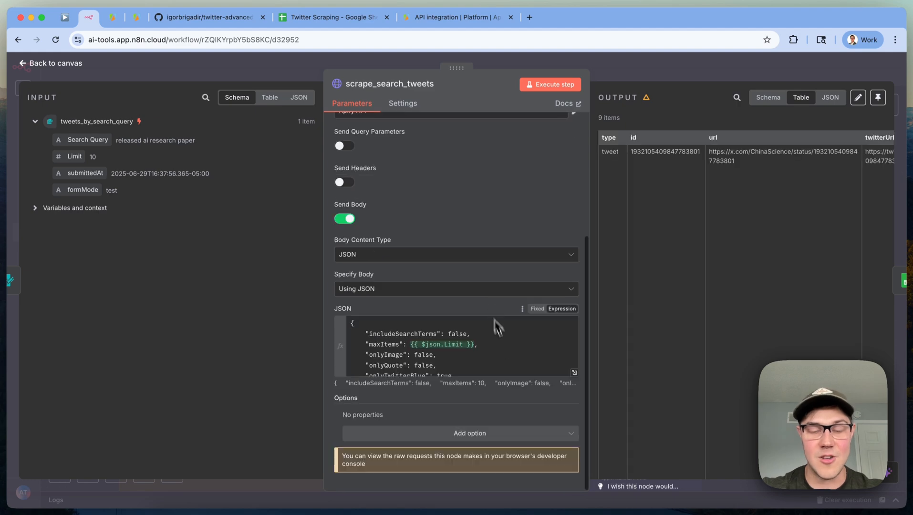
{"action": "left_click", "coordinate": [575, 373]}
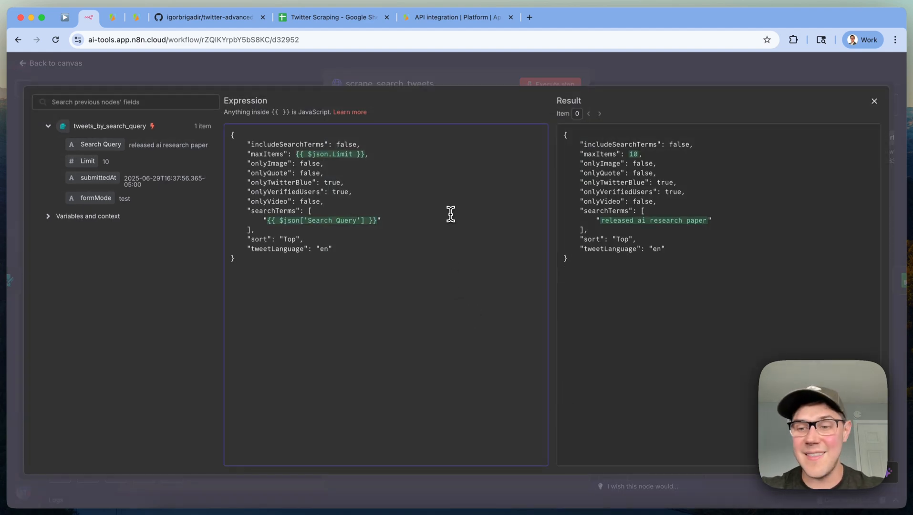
{"action": "triple_click", "coordinate": [259, 239]}
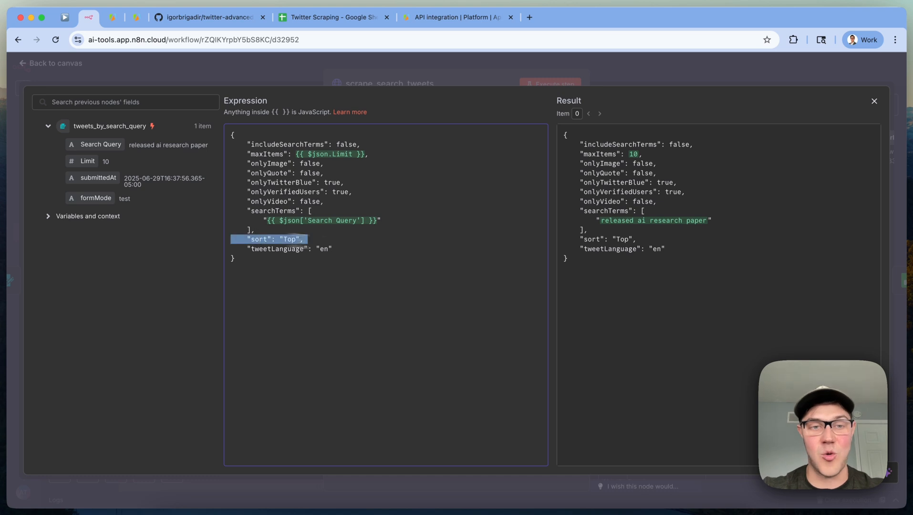
{"action": "left_click", "coordinate": [487, 259]}
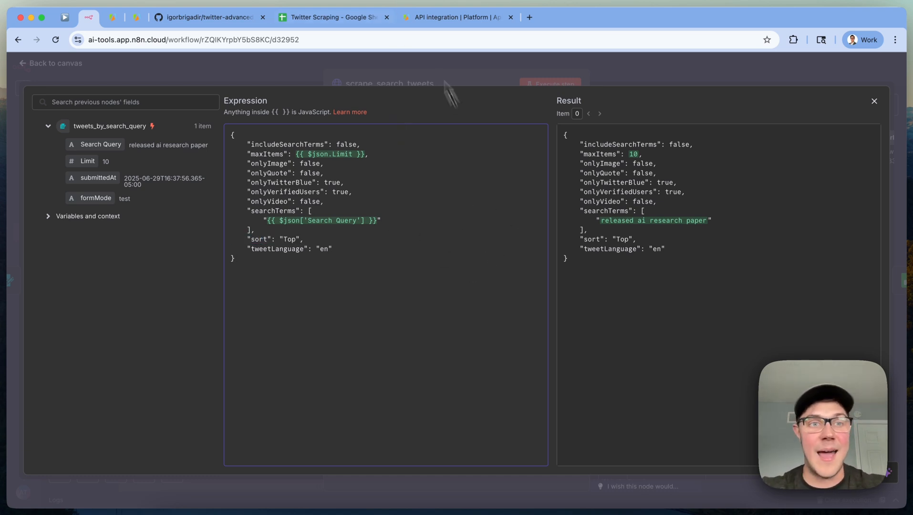
Open X in a new browser tab, search for "released ai research paper" and show the latest posts.
{"action": "left_click", "coordinate": [529, 17]}
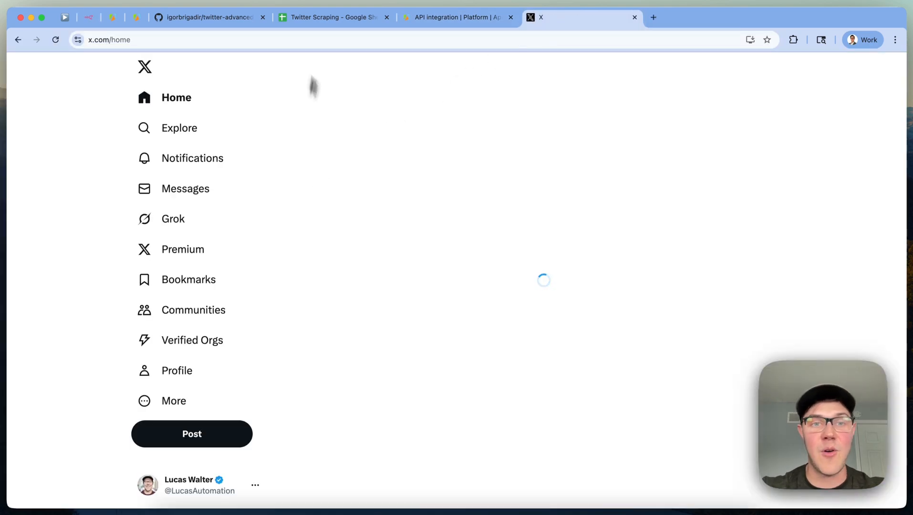
{"action": "left_click", "coordinate": [712, 59]}
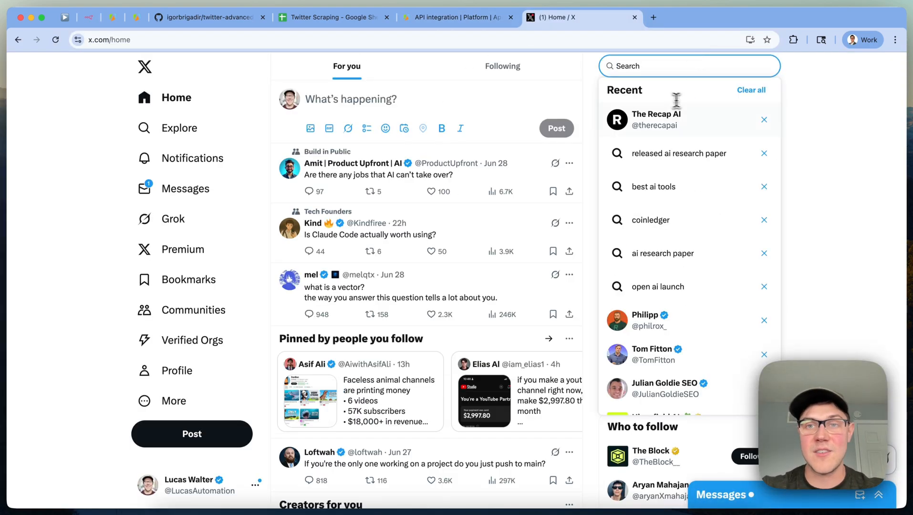
{"action": "type", "text": "released ai research paper"}
{"action": "key", "text": "Return"}
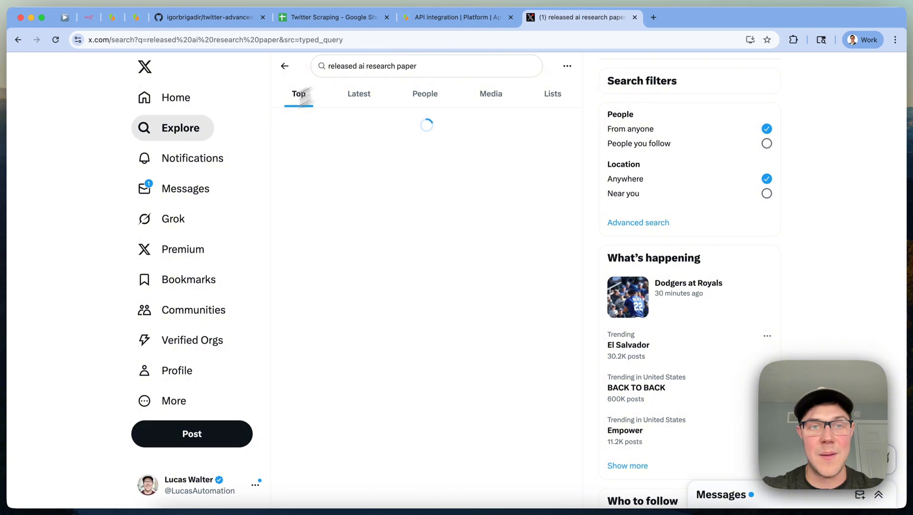
{"action": "left_click", "coordinate": [358, 98]}
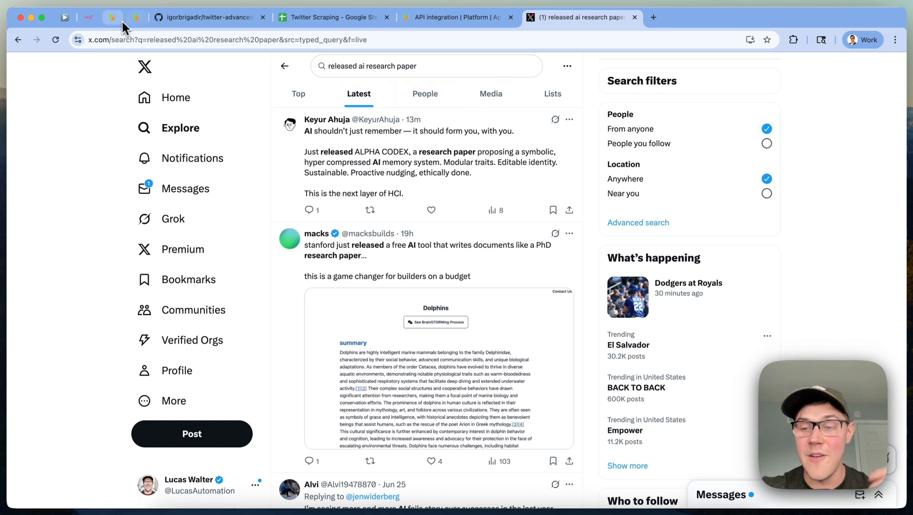
Switch to the Tweet Scraper V2 input in Apify, review its manual settings and copy the complete JSON version.
{"action": "left_click", "coordinate": [92, 23]}
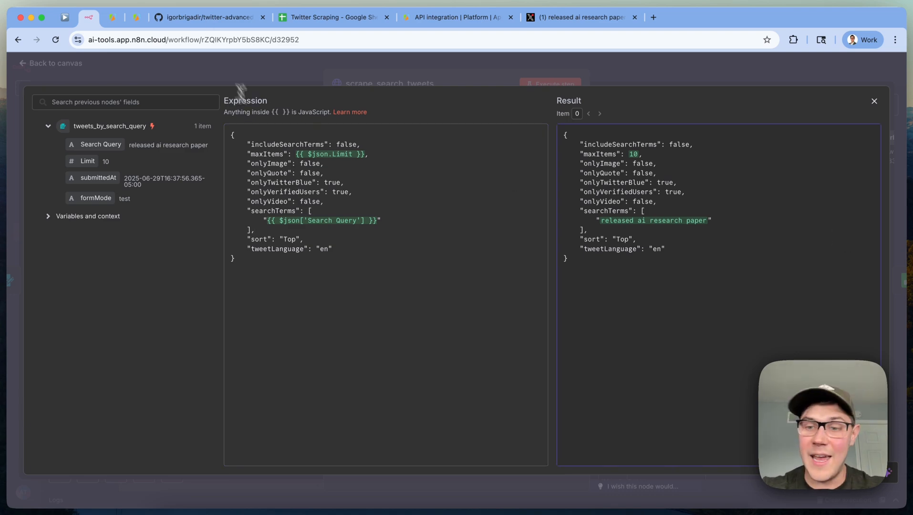
{"action": "left_click", "coordinate": [110, 19]}
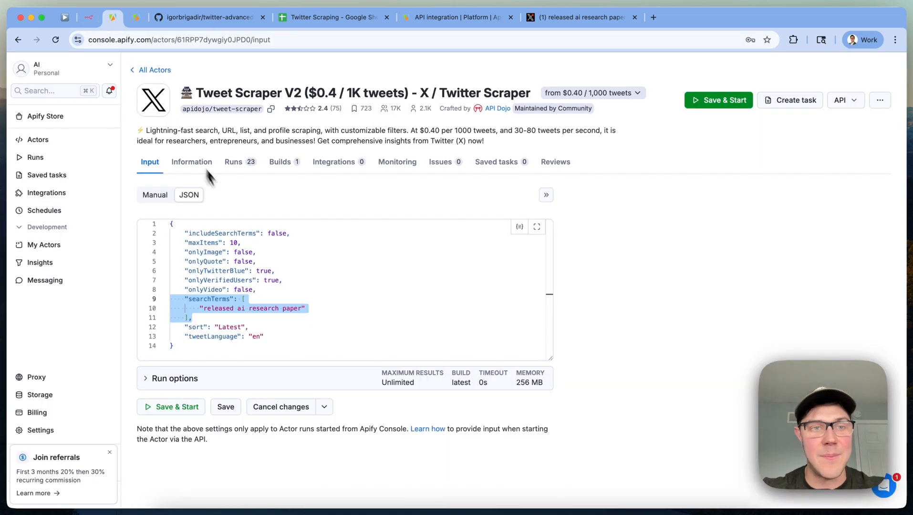
{"action": "left_click", "coordinate": [153, 195]}
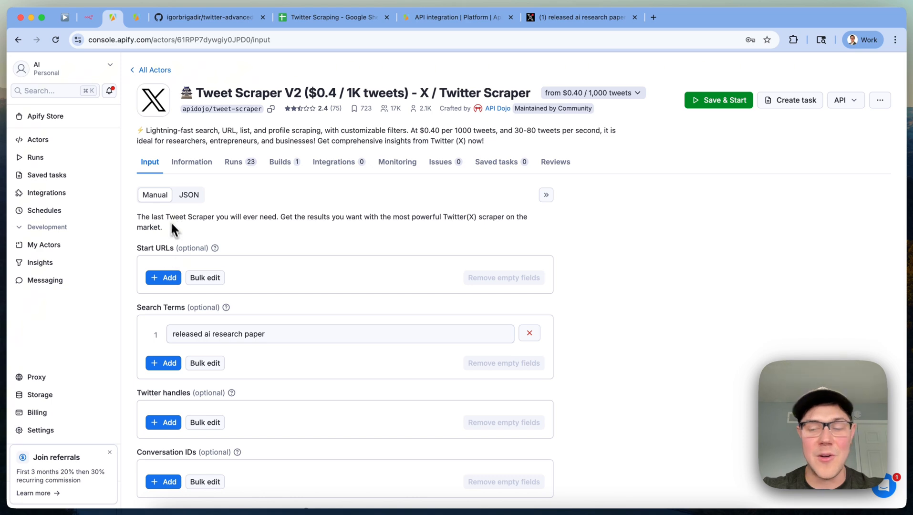
{"action": "scroll", "coordinate": [540, 326], "scroll_direction": "down", "scroll_amount": 3}
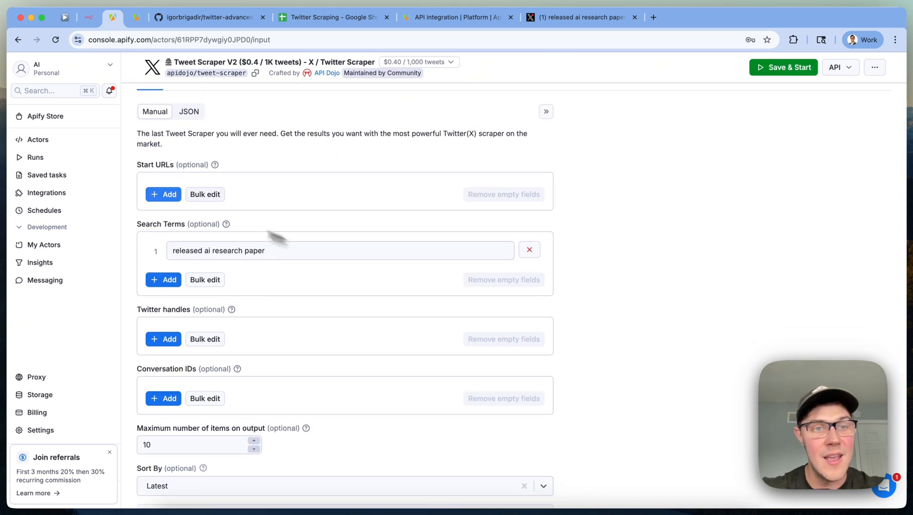
{"action": "left_click", "coordinate": [189, 111]}
{"action": "key", "text": "super+a"}
{"action": "key", "text": "super+c"}
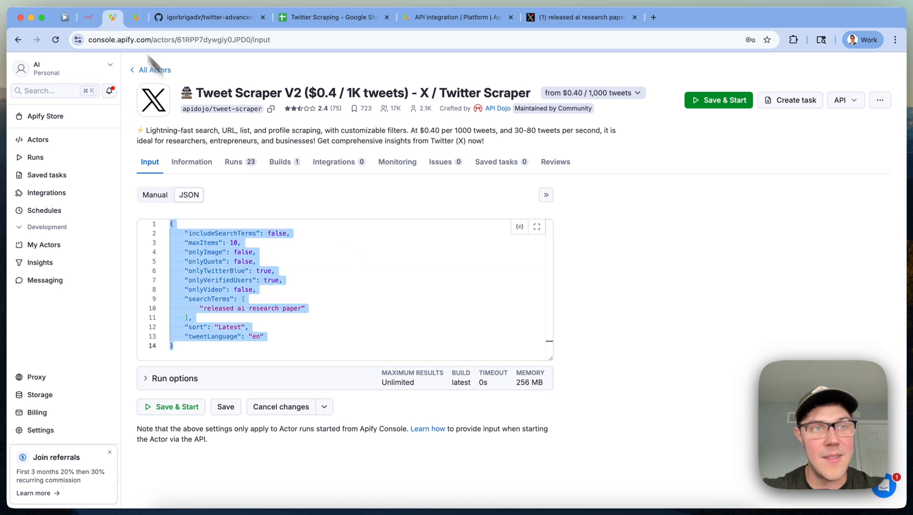
Replace the scrape_search_tweets body expression in n8n with the copied JSON, highlight its search term text and close the node.
{"action": "left_click", "coordinate": [88, 17]}
{"action": "left_click", "coordinate": [451, 303]}
{"action": "key", "text": "super+a"}
{"action": "key", "text": "super+v"}
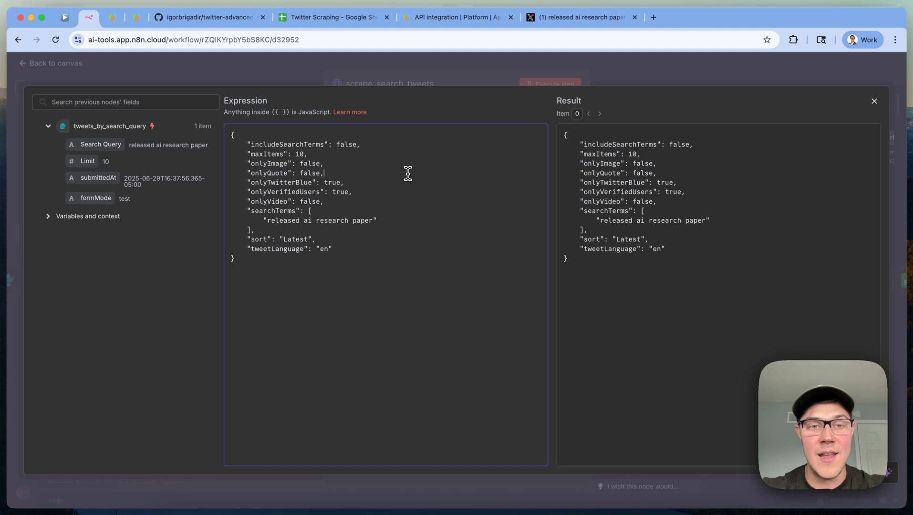
{"action": "left_click_drag", "start_coordinate": [333, 218], "coordinate": [373, 220]}
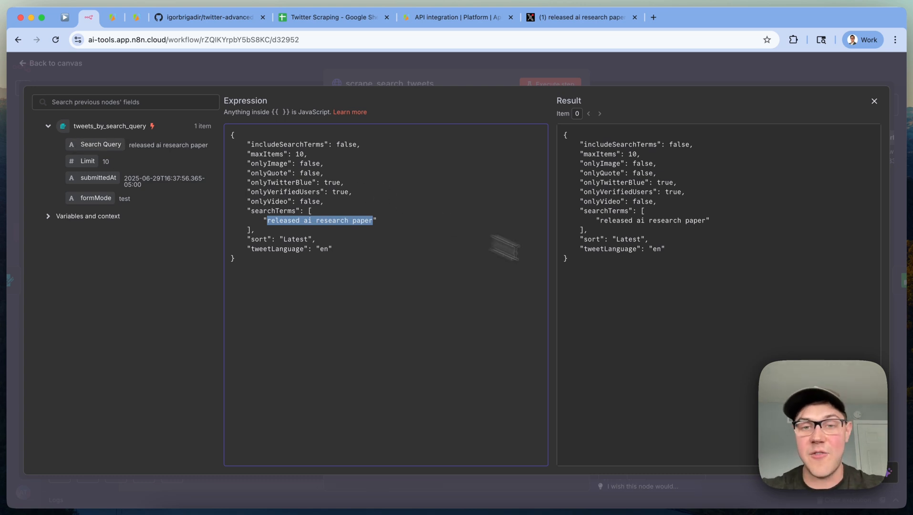
{"action": "left_click", "coordinate": [686, 331]}
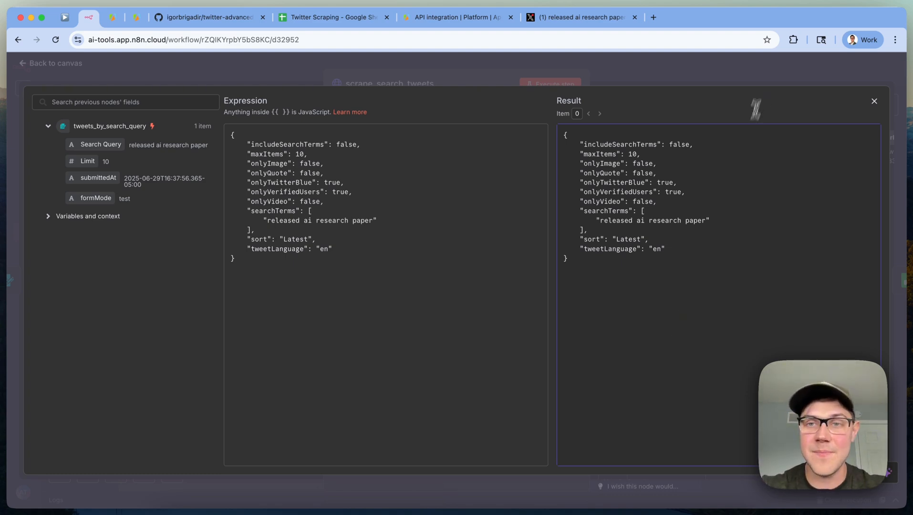
{"action": "left_click", "coordinate": [769, 75]}
{"action": "left_click", "coordinate": [769, 74]}
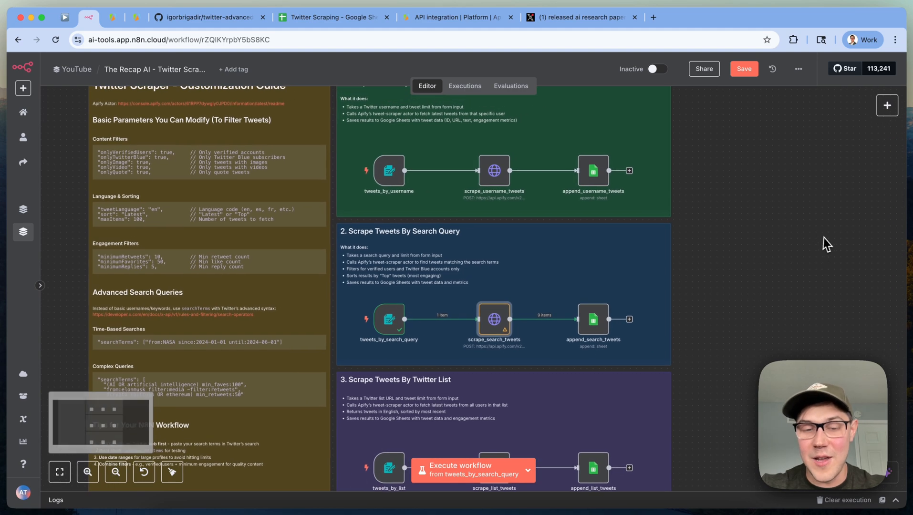
Reopen the scrape_search_tweets node and examine its scraped tweet output as JSON.
{"action": "scroll", "coordinate": [810, 240], "scroll_direction": "right", "scroll_amount": 2}
{"action": "scroll", "coordinate": [811, 241], "scroll_direction": "up", "scroll_amount": 1}
{"action": "double_click", "coordinate": [492, 330]}
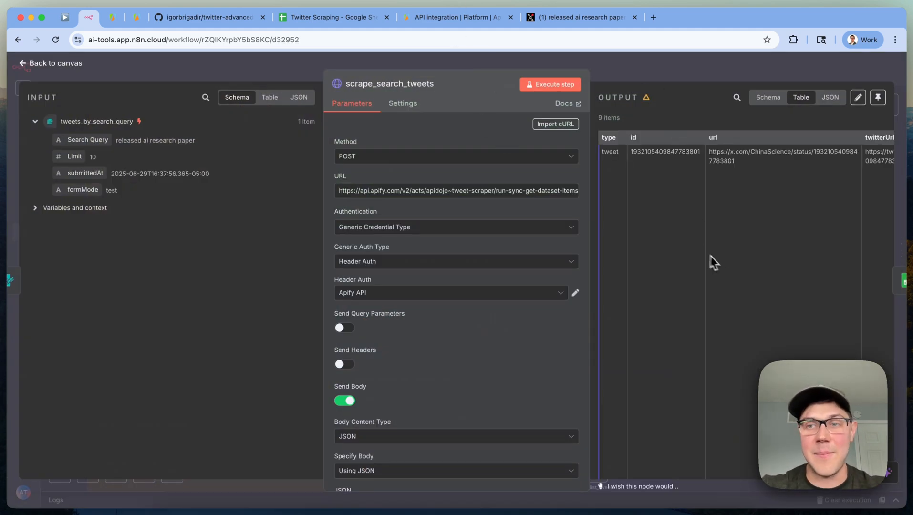
{"action": "left_click", "coordinate": [831, 99]}
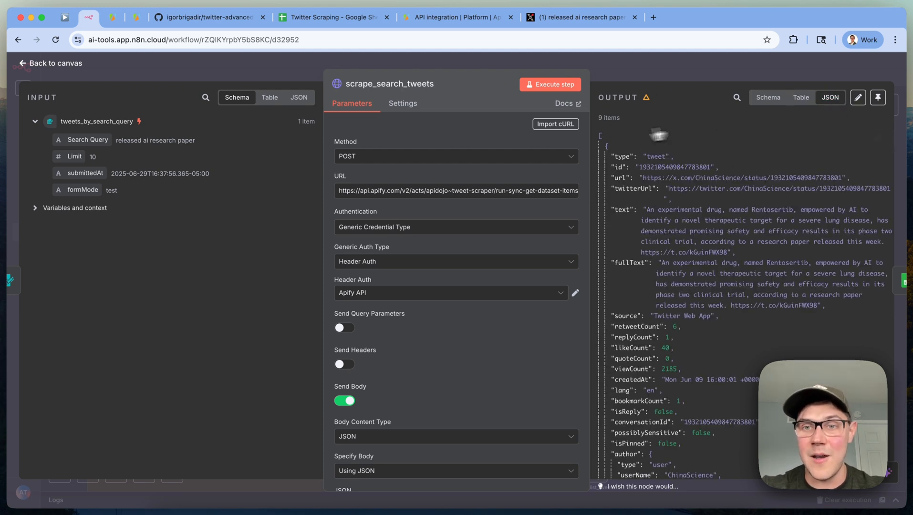
{"action": "scroll", "coordinate": [702, 274], "scroll_direction": "down", "scroll_amount": 1}
{"action": "scroll", "coordinate": [703, 276], "scroll_direction": "up", "scroll_amount": 1}
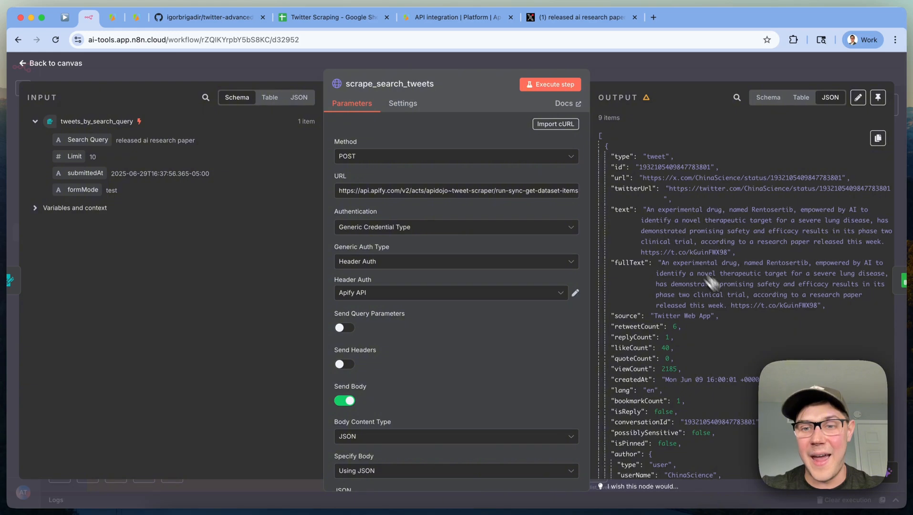
Examine the first scraped tweet's text, source, engagement, creation date and author fields in the JSON output, and close the node.
{"action": "left_click_drag", "start_coordinate": [754, 317], "coordinate": [617, 170]}
{"action": "left_click", "coordinate": [776, 161]}
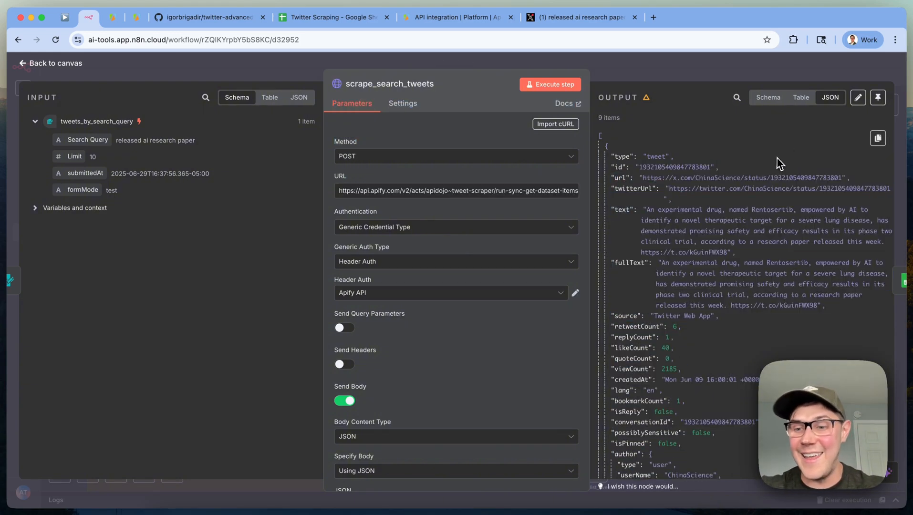
{"action": "left_click", "coordinate": [840, 379]}
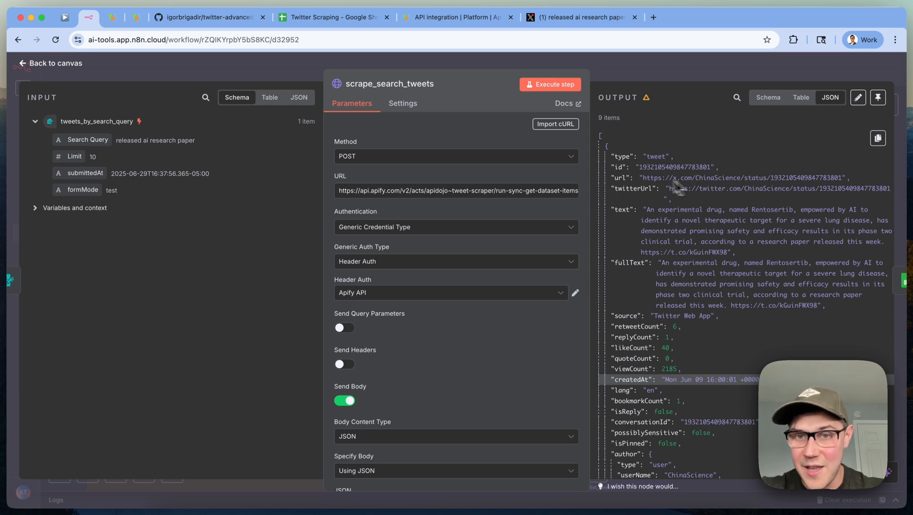
{"action": "scroll", "coordinate": [737, 262], "scroll_direction": "down", "scroll_amount": 2}
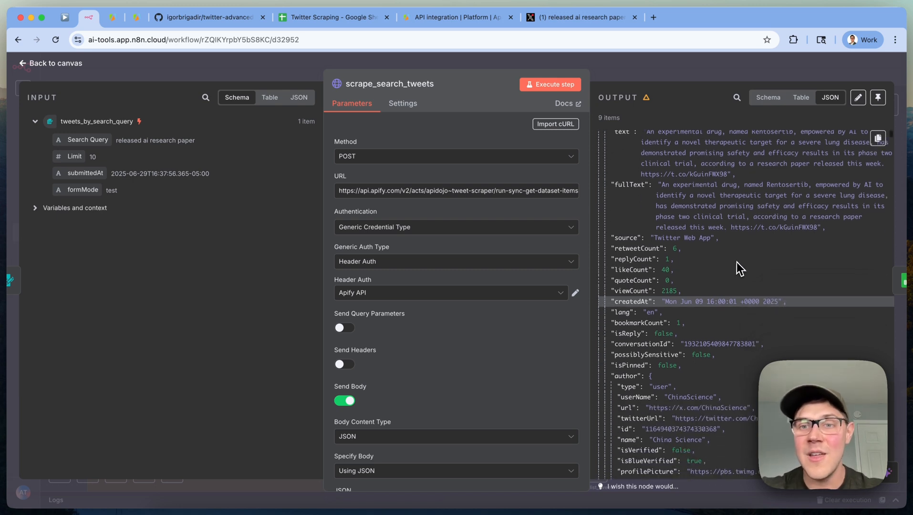
{"action": "left_click", "coordinate": [737, 261]}
{"action": "scroll", "coordinate": [737, 261], "scroll_direction": "up", "scroll_amount": 2}
{"action": "left_click_drag", "start_coordinate": [744, 308], "coordinate": [610, 202]}
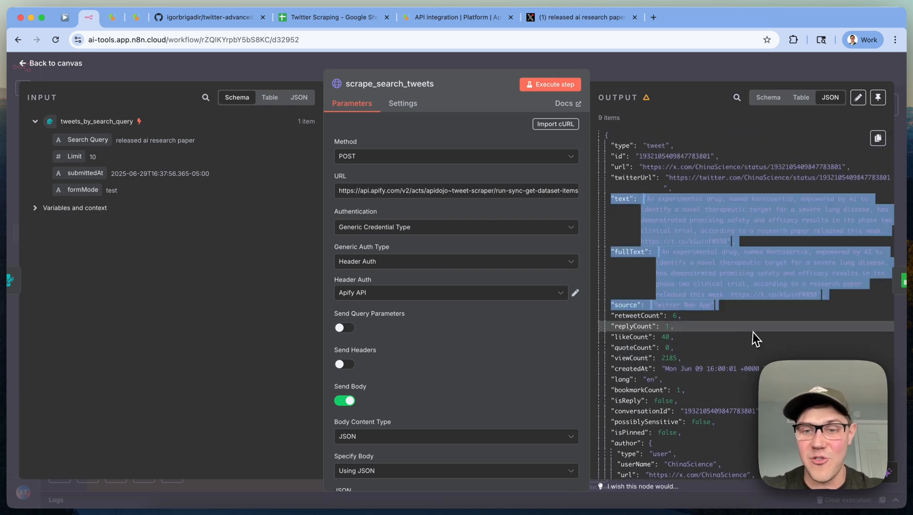
{"action": "left_click", "coordinate": [756, 334]}
{"action": "scroll", "coordinate": [755, 333], "scroll_direction": "down", "scroll_amount": 4}
{"action": "left_click", "coordinate": [755, 334]}
{"action": "scroll", "coordinate": [755, 334], "scroll_direction": "up", "scroll_amount": 3}
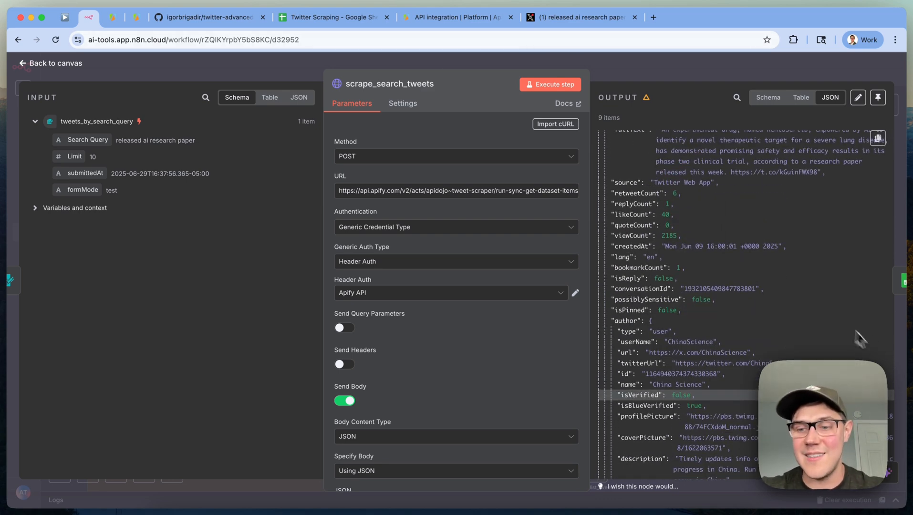
{"action": "left_click", "coordinate": [828, 300]}
{"action": "left_click", "coordinate": [836, 80]}
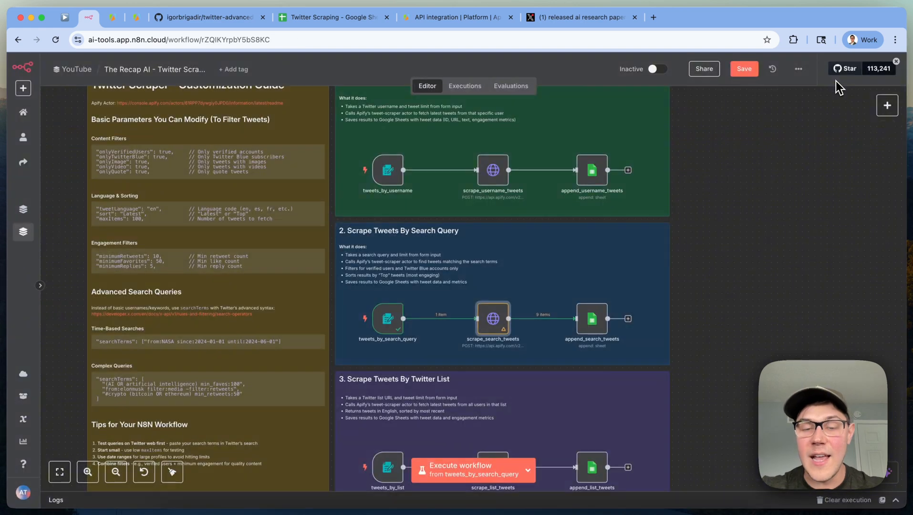
Open the append_search_tweets node, compare its column mappings with the Twitter Scraping spreadsheet's columns, and return to the canvas.
{"action": "scroll", "coordinate": [704, 182], "scroll_direction": "right", "scroll_amount": 1}
{"action": "scroll", "coordinate": [704, 181], "scroll_direction": "up", "scroll_amount": 1}
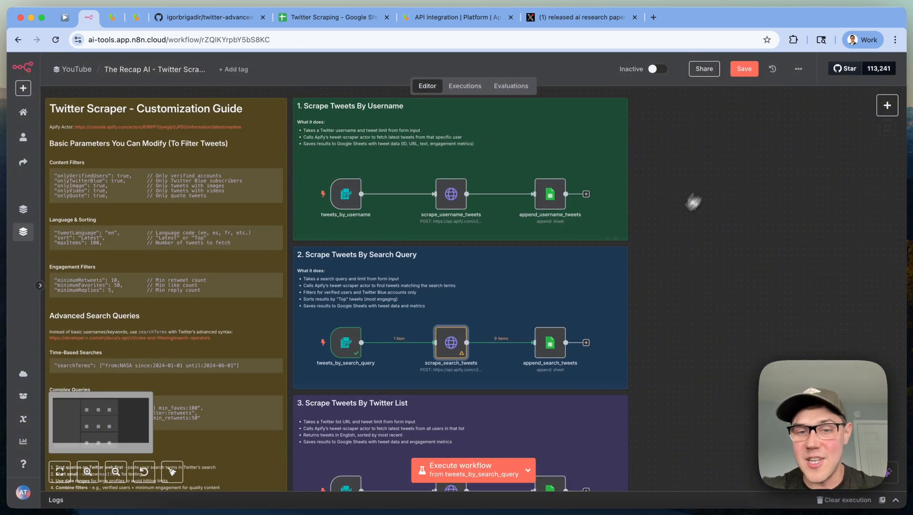
{"action": "double_click", "coordinate": [549, 346]}
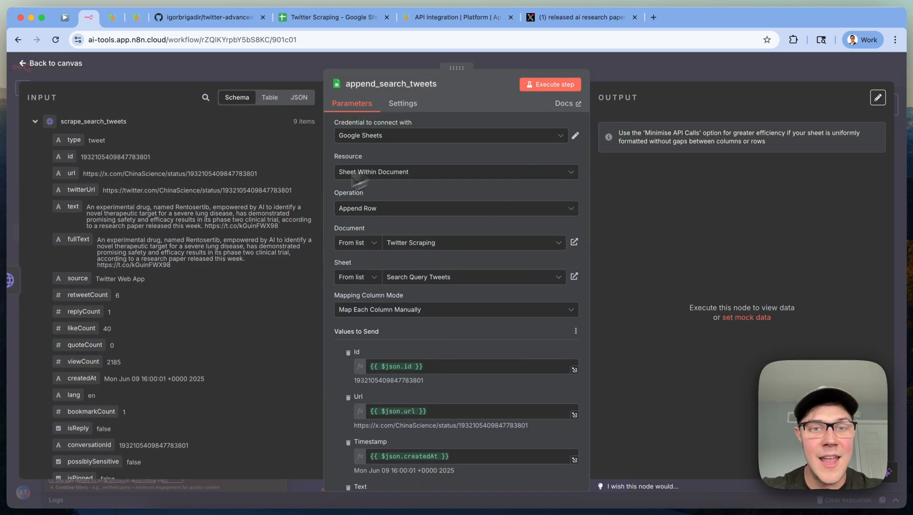
{"action": "scroll", "coordinate": [402, 218], "scroll_direction": "down", "scroll_amount": 5}
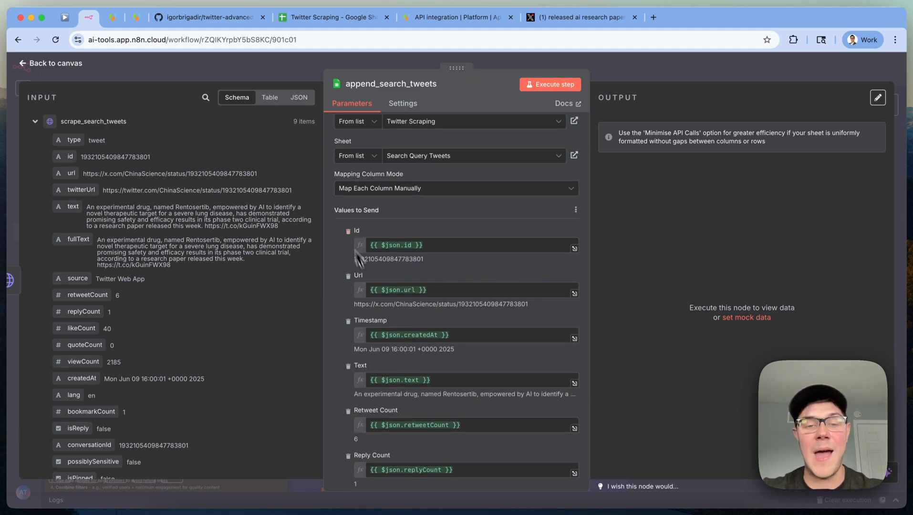
{"action": "left_click", "coordinate": [305, 17]}
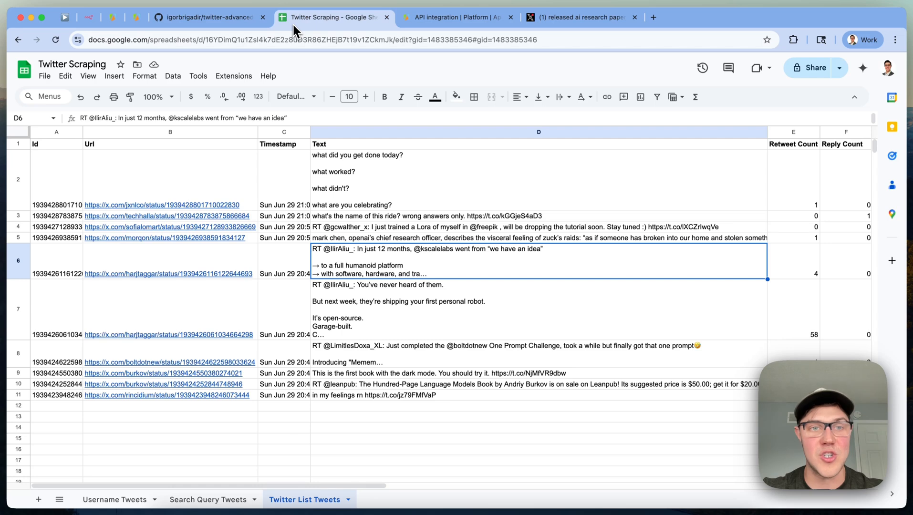
{"action": "left_click", "coordinate": [89, 18]}
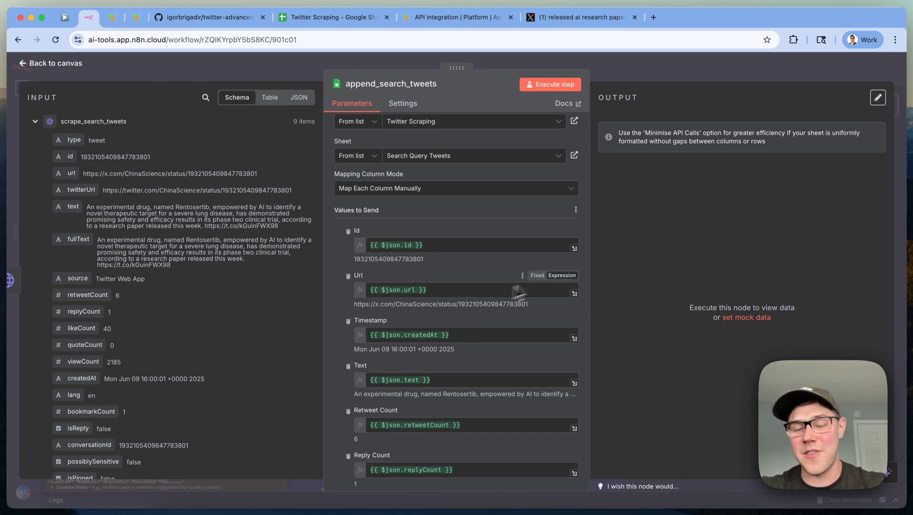
{"action": "left_click", "coordinate": [729, 71]}
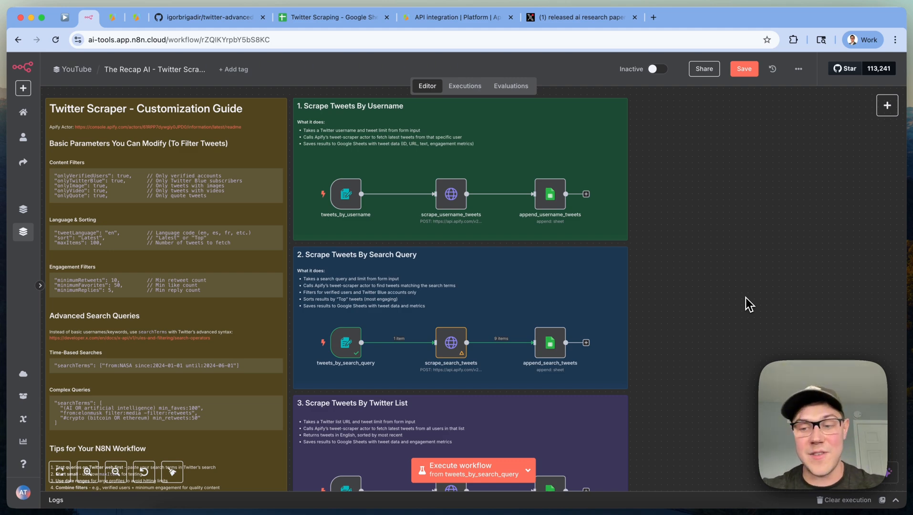
Execute the tweets_by_list trigger in the Scrape Tweets By Twitter List workflow to open its test form.
{"action": "scroll", "coordinate": [339, 496], "scroll_direction": "down", "scroll_amount": 5}
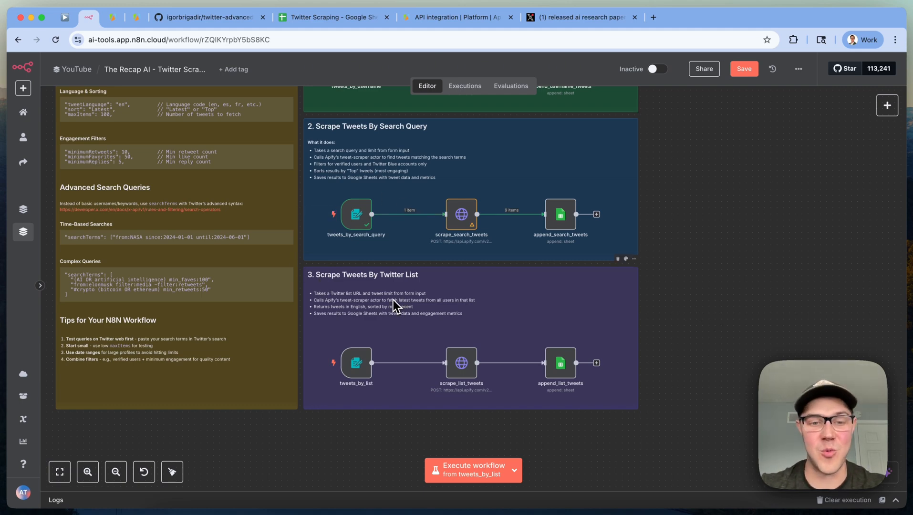
{"action": "right_click", "coordinate": [363, 359]}
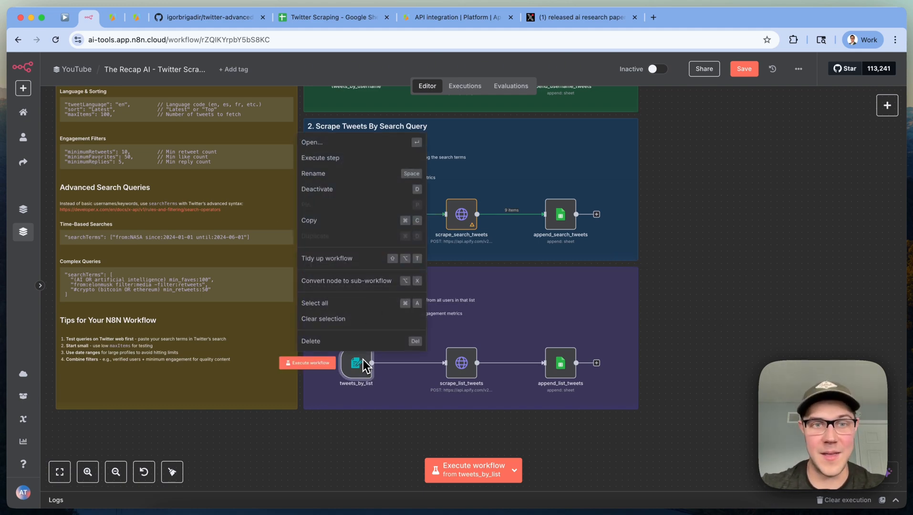
{"action": "left_click", "coordinate": [396, 158]}
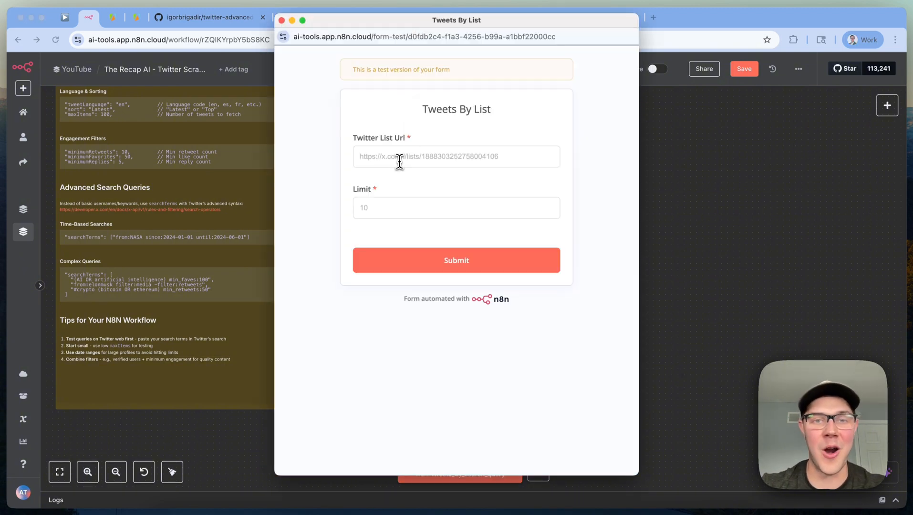
{"action": "left_click", "coordinate": [399, 162]}
{"action": "key", "text": "super+v"}
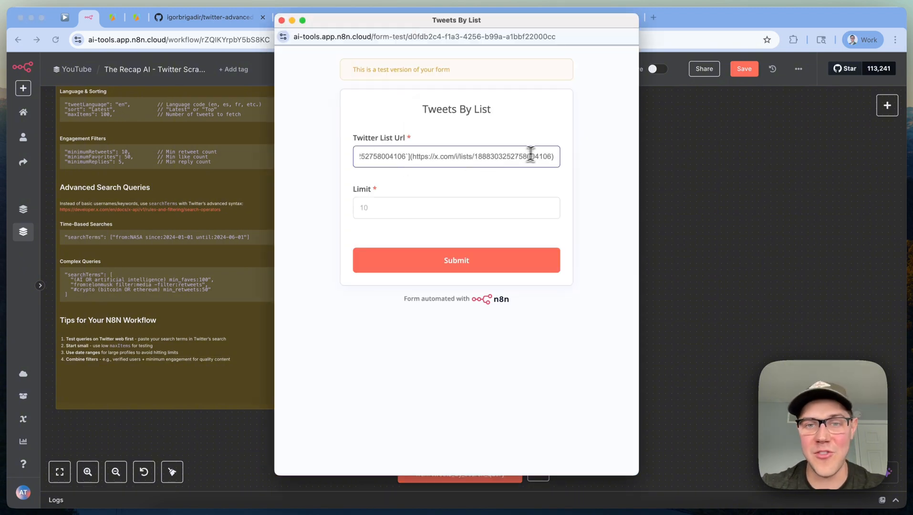
{"action": "key", "text": "BackSpace"}
{"action": "left_click_drag", "start_coordinate": [416, 158], "coordinate": [254, 143]}
{"action": "key", "text": "BackSpace"}
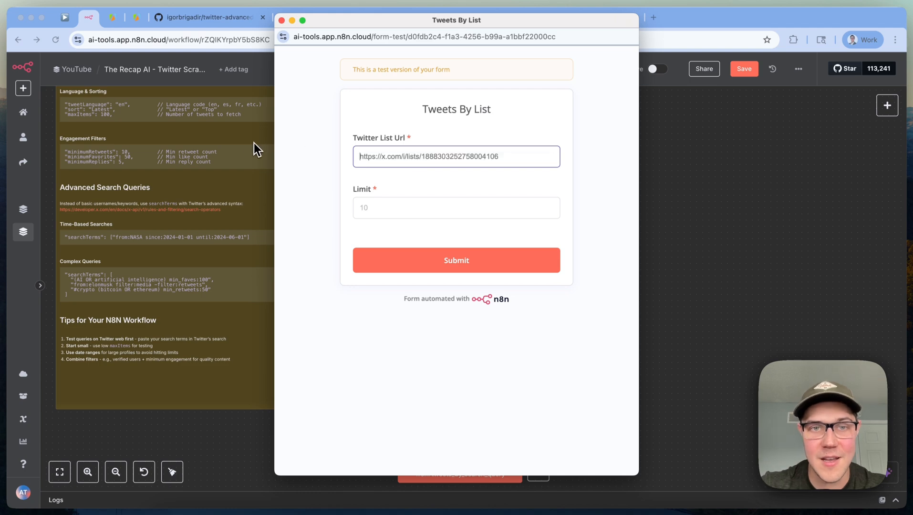
{"action": "key", "text": "super+a"}
{"action": "triple_click", "coordinate": [445, 153]}
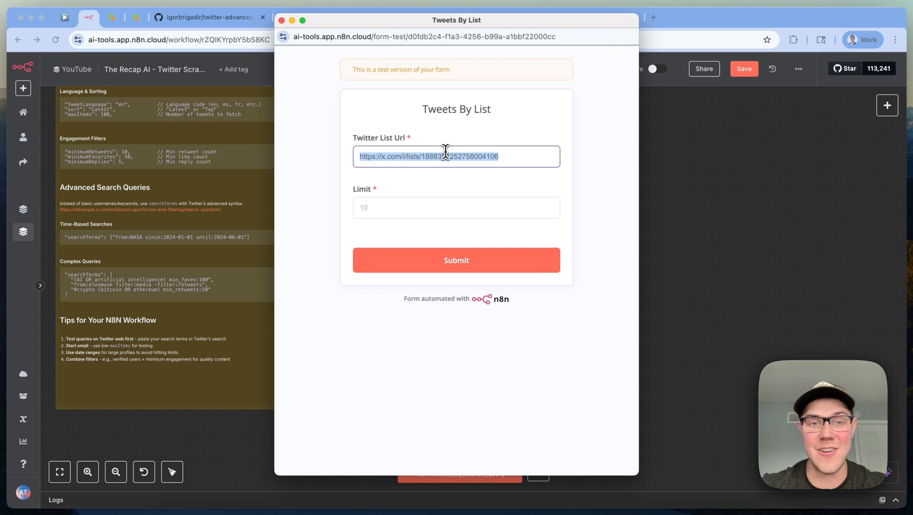
Set the limit to 10, submit the Tweets By List form and close its window.
{"action": "left_click", "coordinate": [439, 212]}
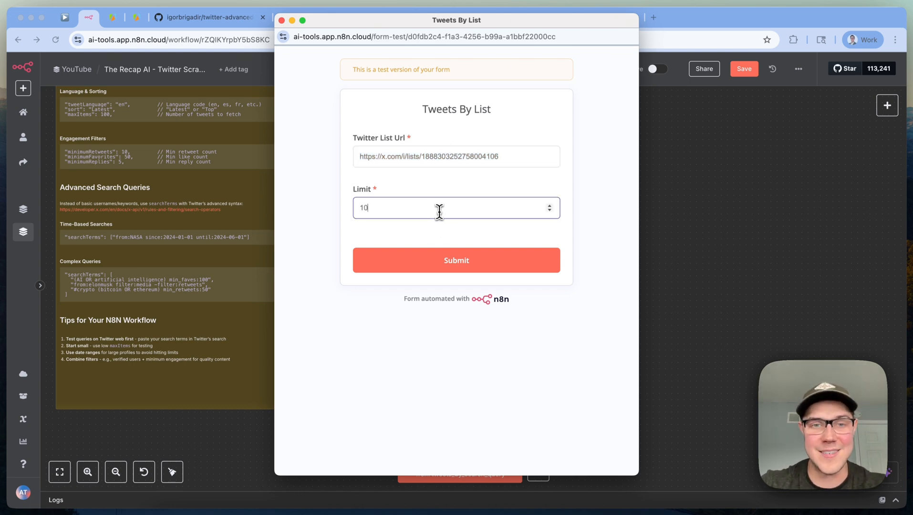
{"action": "left_click", "coordinate": [426, 265]}
{"action": "left_click", "coordinate": [283, 22]}
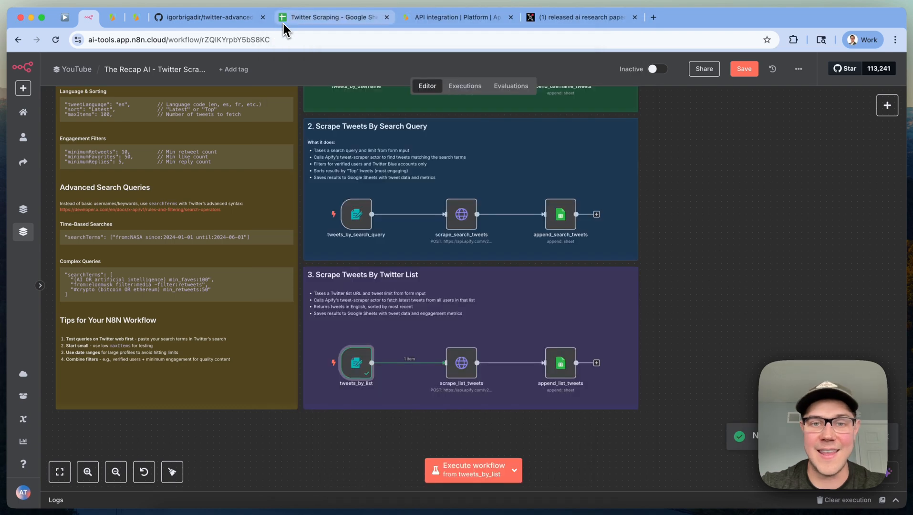
Execute the scrape_list_tweets step, open the node and highlight the run-sync-get-dataset-items part of its request URL.
{"action": "right_click", "coordinate": [463, 361]}
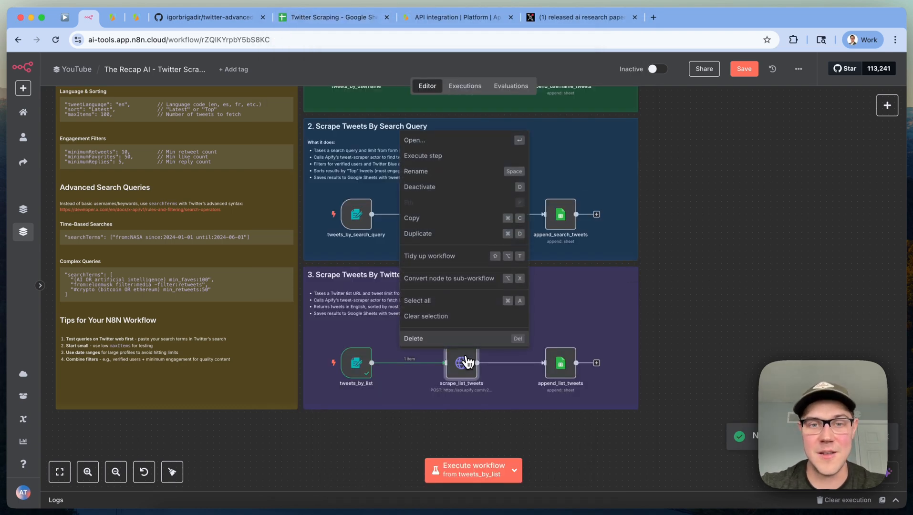
{"action": "left_click", "coordinate": [508, 156]}
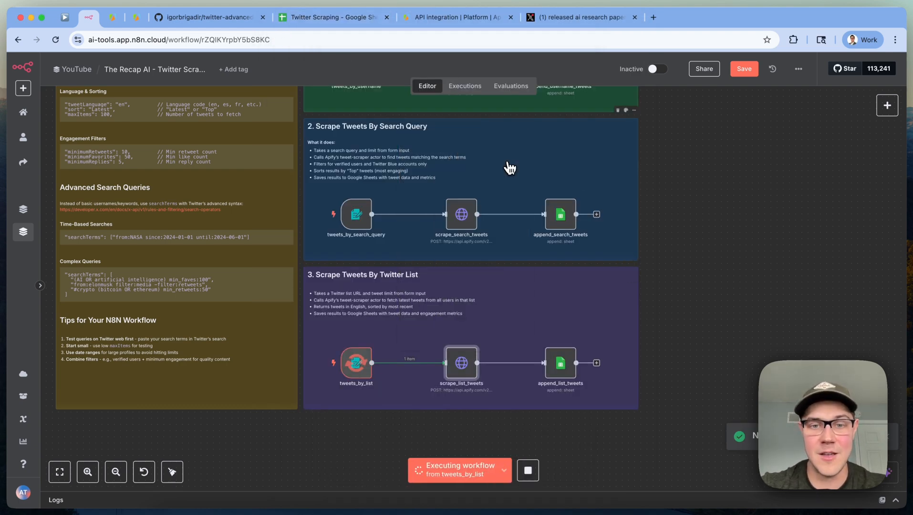
{"action": "double_click", "coordinate": [468, 370]}
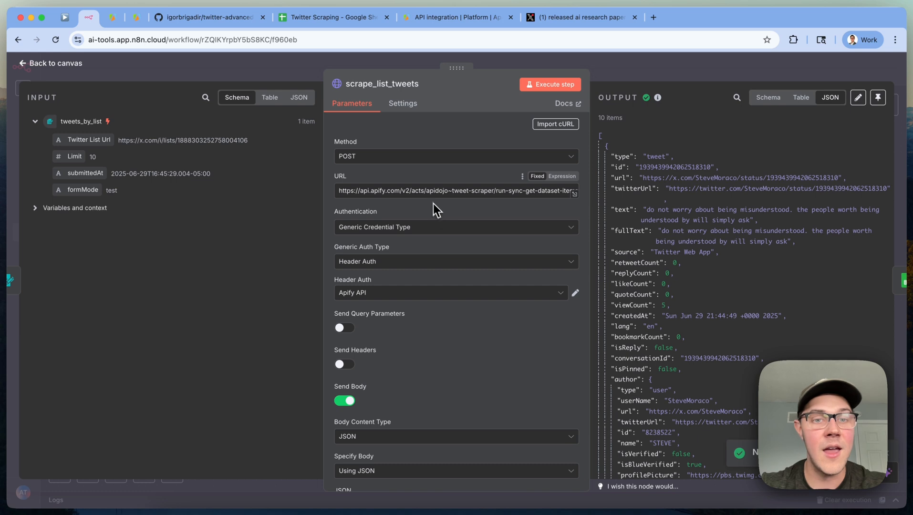
{"action": "left_click_drag", "start_coordinate": [339, 191], "coordinate": [616, 209]}
{"action": "left_click", "coordinate": [414, 190]}
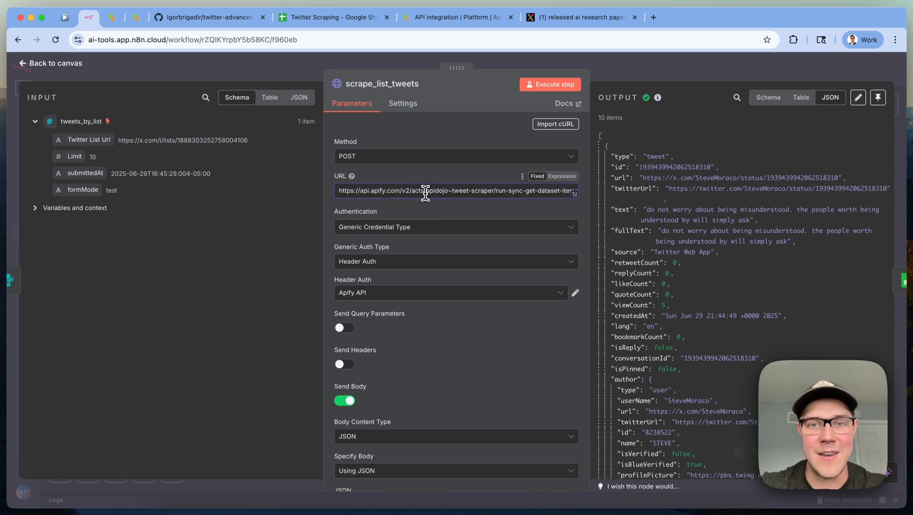
{"action": "left_click_drag", "start_coordinate": [494, 192], "coordinate": [634, 200]}
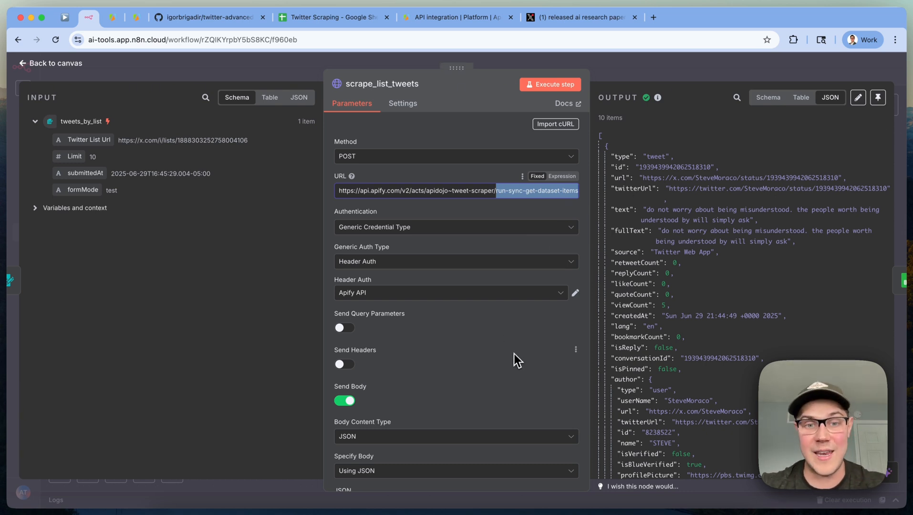
Expand the scrape_list_tweets JSON body in the expression editor and highlight its startUrls block containing the Twitter List Url expression.
{"action": "scroll", "coordinate": [516, 349], "scroll_direction": "down", "scroll_amount": 1}
{"action": "scroll", "coordinate": [518, 343], "scroll_direction": "down", "scroll_amount": 5}
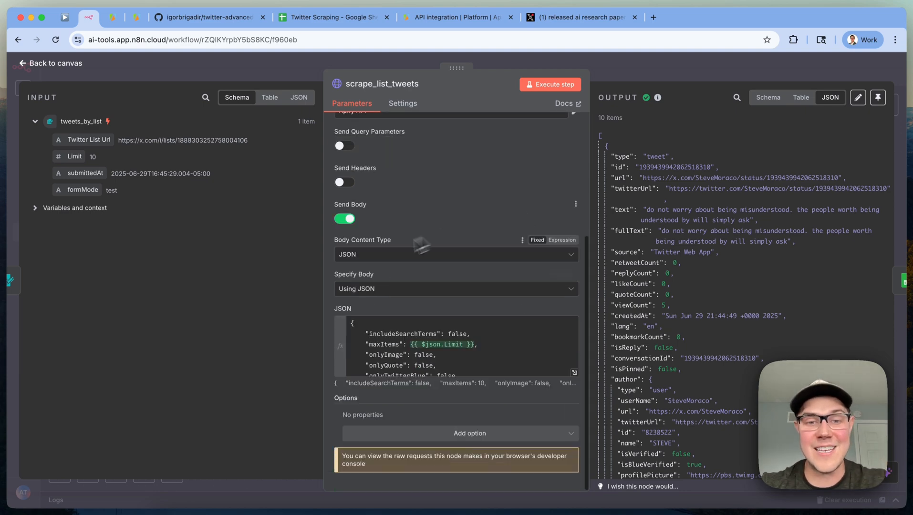
{"action": "left_click", "coordinate": [574, 374]}
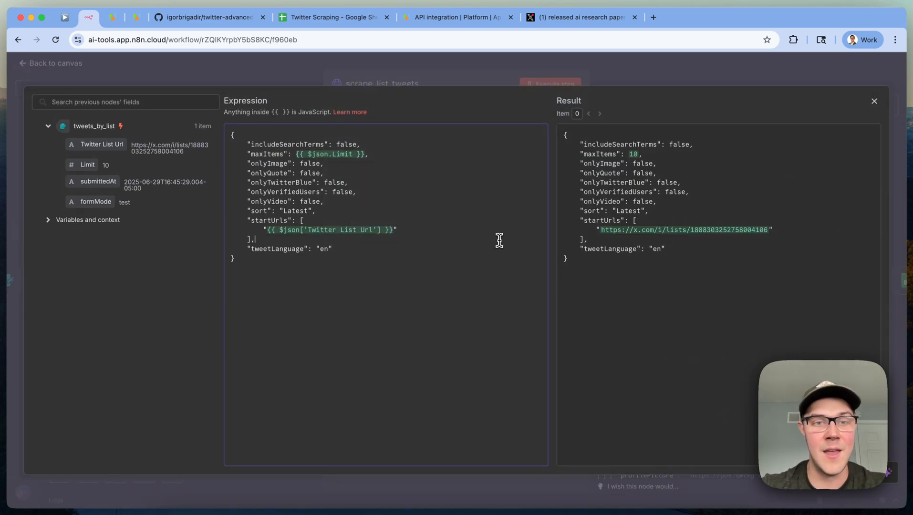
{"action": "left_click", "coordinate": [369, 213]}
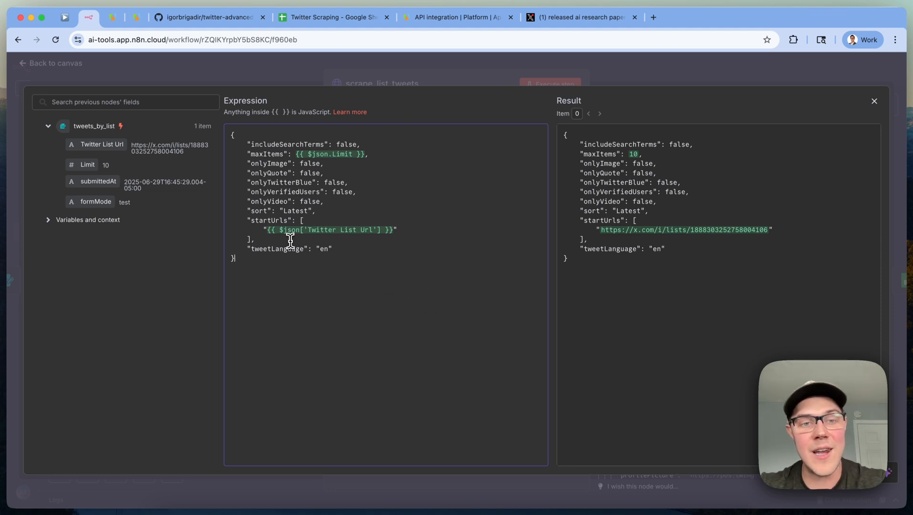
{"action": "left_click_drag", "start_coordinate": [257, 240], "coordinate": [166, 232]}
{"action": "left_click", "coordinate": [418, 294]}
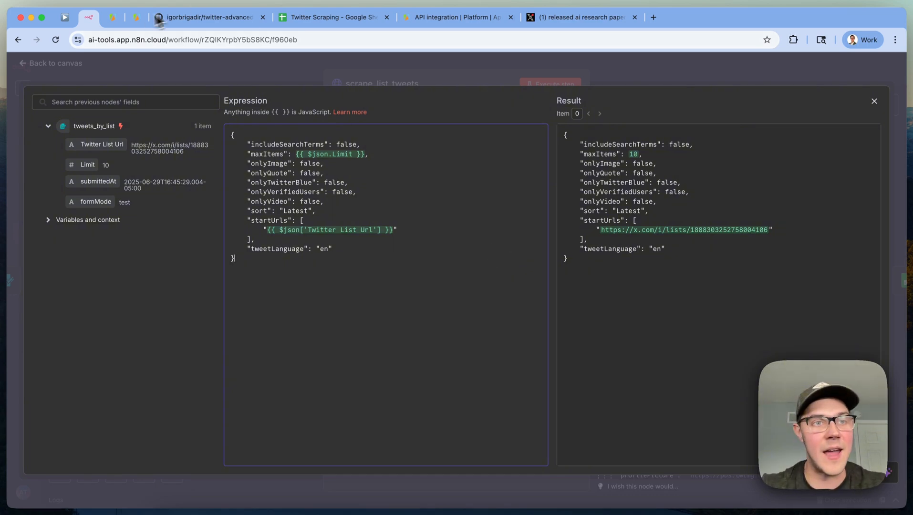
Switch to the Tweet Scraper V2 input in Apify and show the help text for the Start URLs field.
{"action": "left_click", "coordinate": [112, 17]}
{"action": "scroll", "coordinate": [784, 265], "scroll_direction": "down", "scroll_amount": 3}
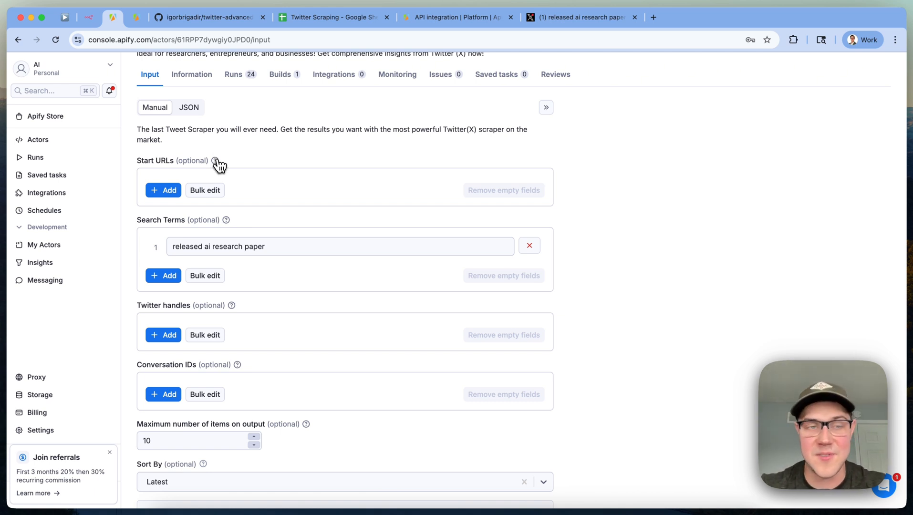
{"action": "mouse_move", "coordinate": [215, 161]}
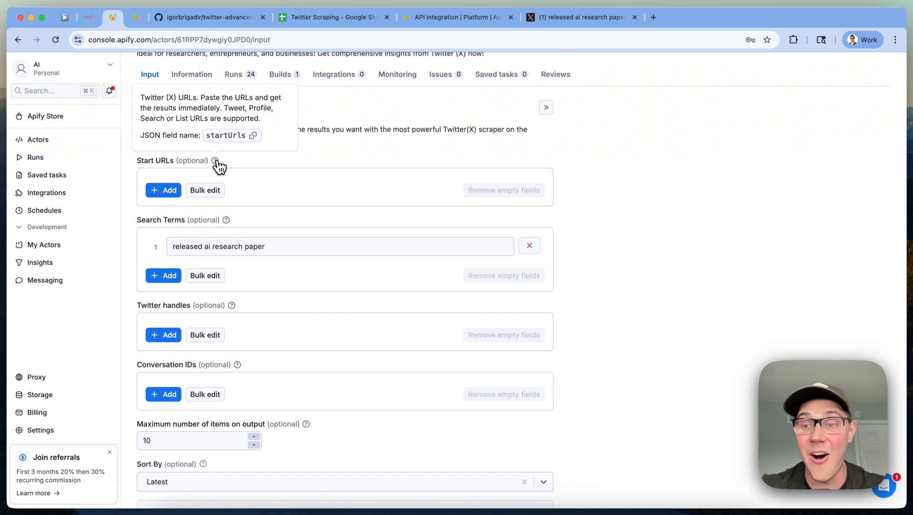
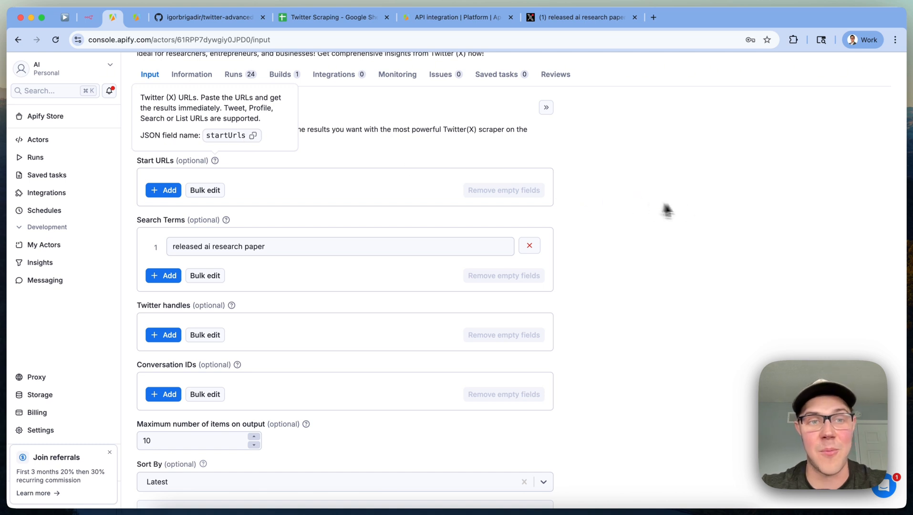
{"action": "left_click", "coordinate": [529, 246]}
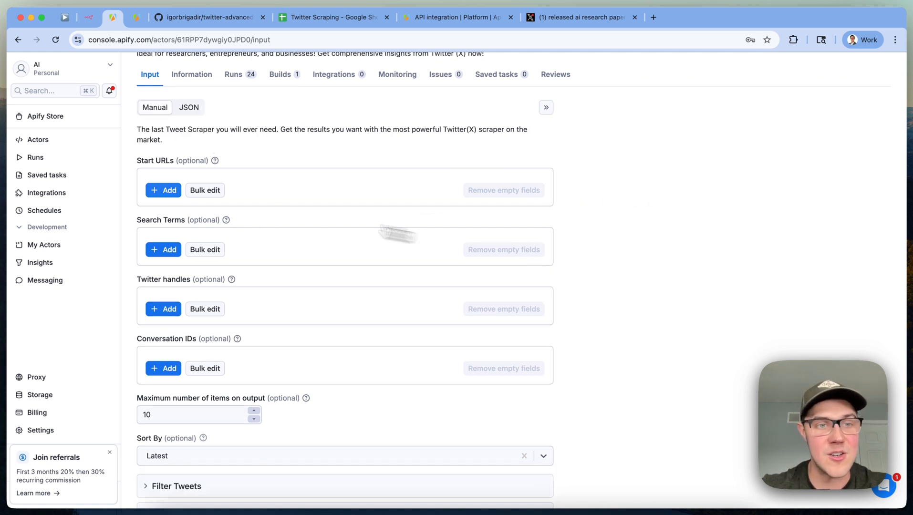
{"action": "left_click", "coordinate": [163, 190]}
{"action": "key", "text": "super+v"}
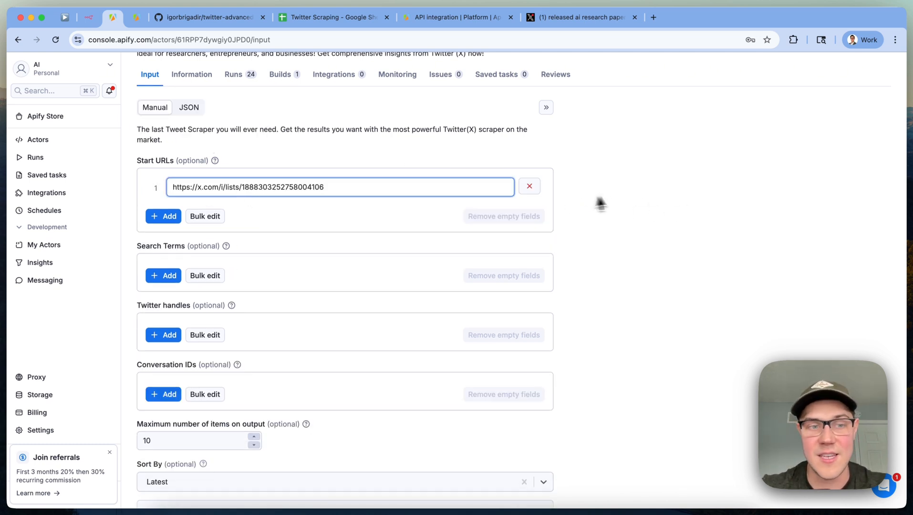
{"action": "scroll", "coordinate": [619, 195], "scroll_direction": "down", "scroll_amount": 3}
{"action": "scroll", "coordinate": [618, 192], "scroll_direction": "up", "scroll_amount": 5}
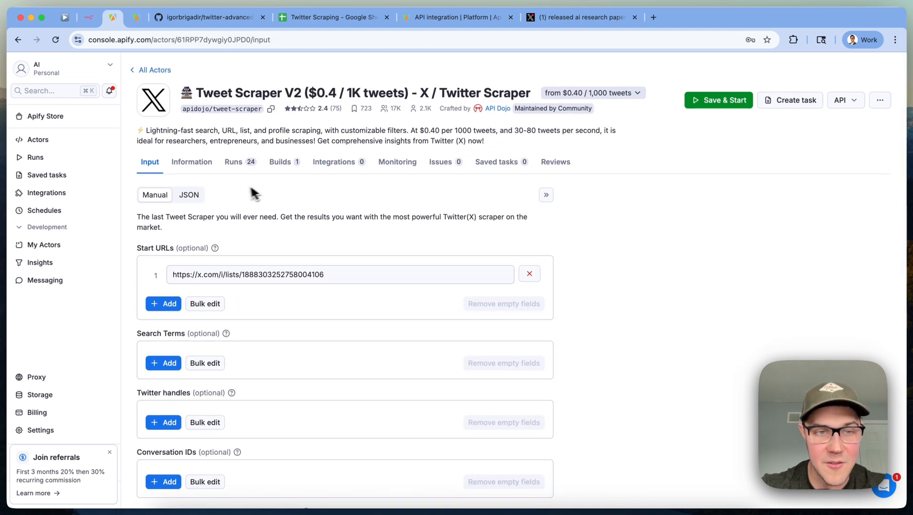
Show the Tweet Scraper V2 input as JSON and highlight its startUrls block containing the list URL.
{"action": "left_click", "coordinate": [188, 195]}
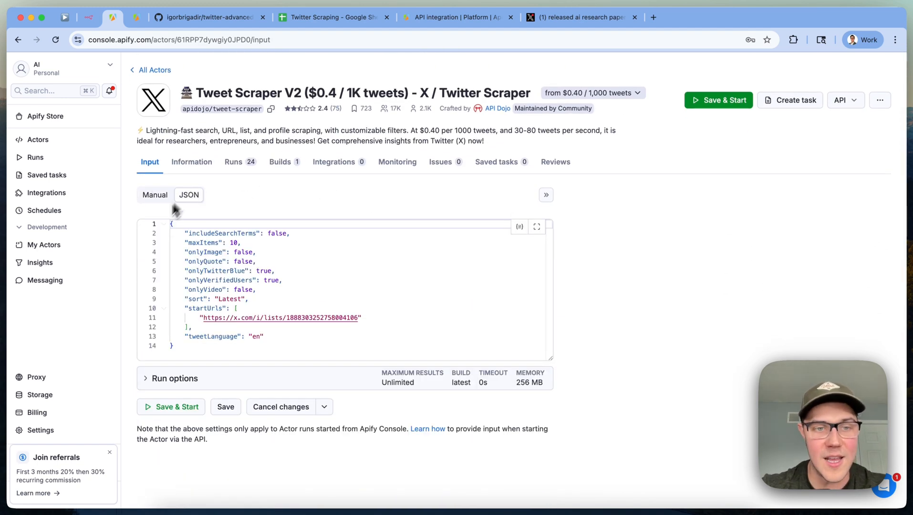
{"action": "left_click", "coordinate": [212, 308]}
{"action": "left_click", "coordinate": [273, 299]}
{"action": "left_click", "coordinate": [216, 330]}
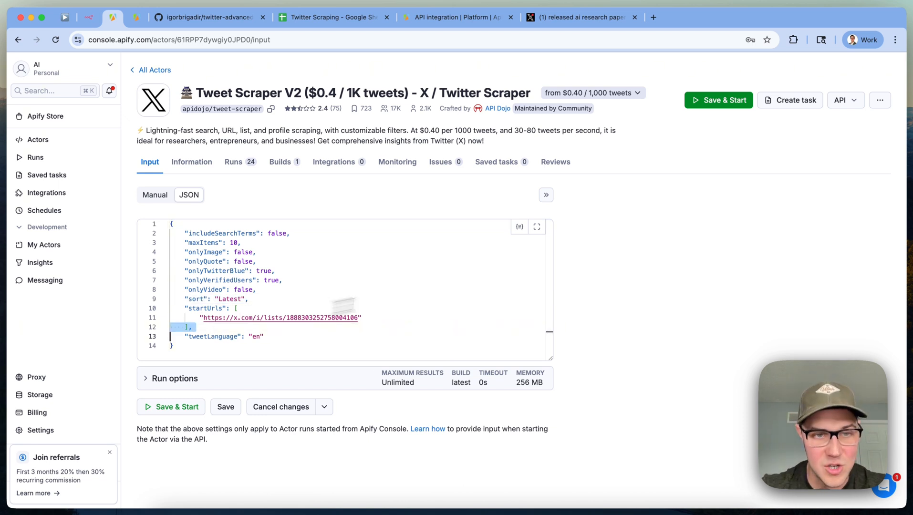
{"action": "left_click", "coordinate": [360, 303]}
Save and start the Tweet Scraper V2 run for the list URL and look through the output table of scraped tweets.
{"action": "left_click", "coordinate": [708, 101]}
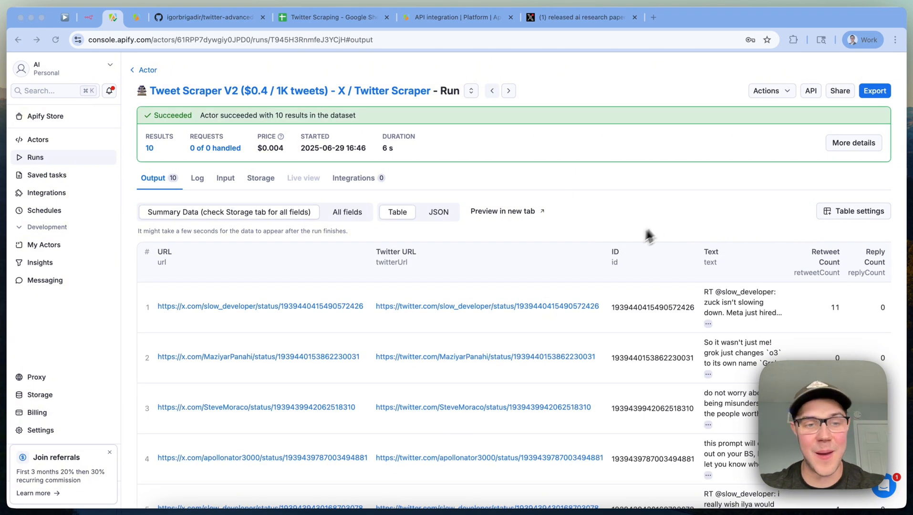
{"action": "scroll", "coordinate": [591, 248], "scroll_direction": "down", "scroll_amount": 5}
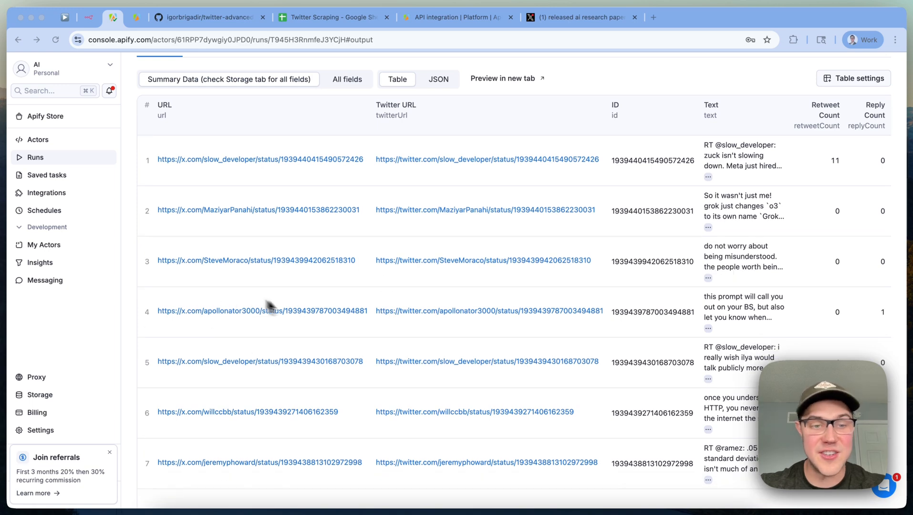
{"action": "scroll", "coordinate": [286, 312], "scroll_direction": "up", "scroll_amount": 1}
{"action": "scroll", "coordinate": [595, 220], "scroll_direction": "up", "scroll_amount": 1}
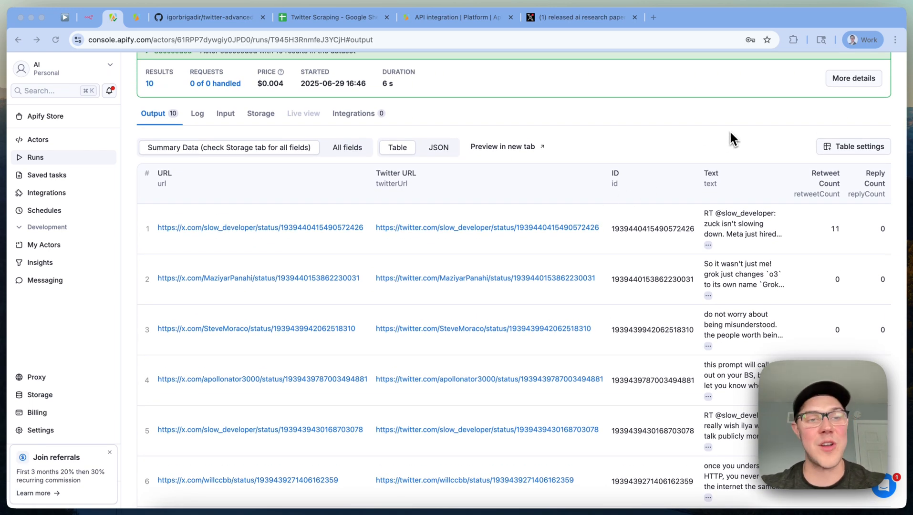
{"action": "scroll", "coordinate": [731, 133], "scroll_direction": "up", "scroll_amount": 2}
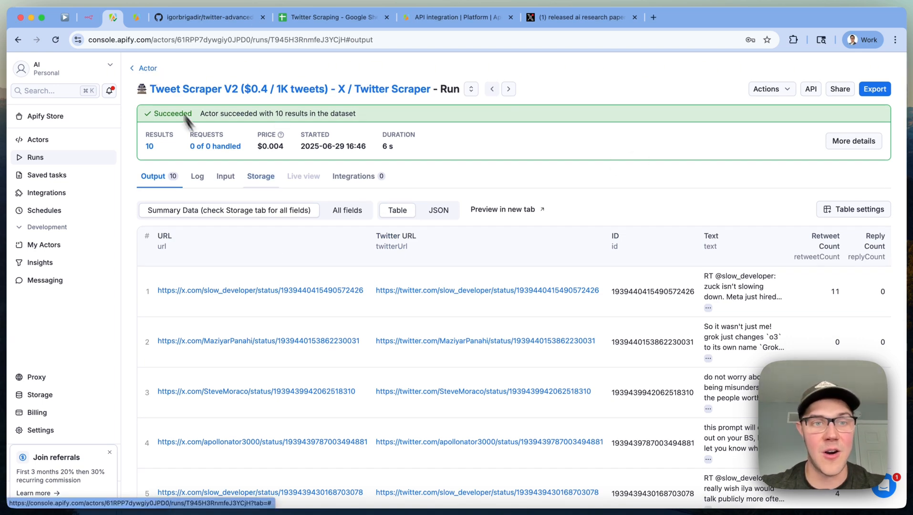
Open the input used by the finished run and copy its complete JSON.
{"action": "left_click", "coordinate": [234, 184]}
{"action": "key", "text": "super+a"}
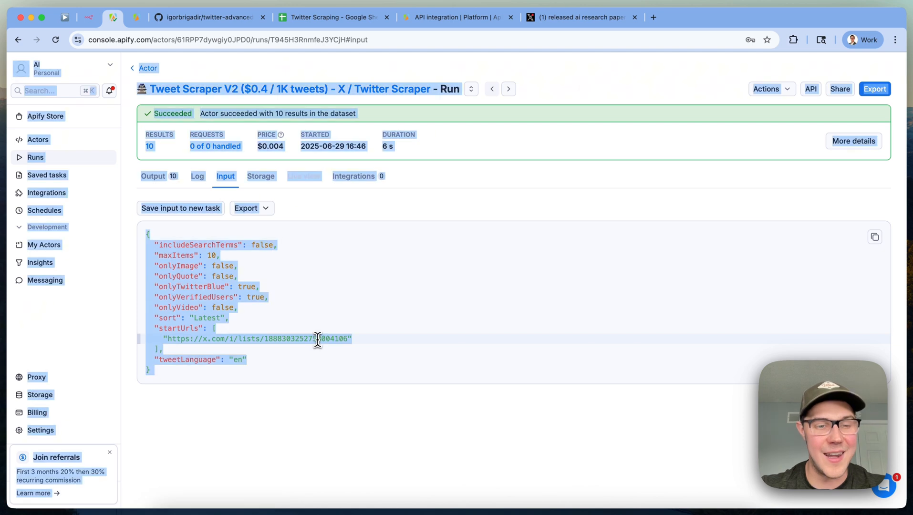
{"action": "left_click", "coordinate": [317, 340]}
{"action": "left_click", "coordinate": [875, 237]}
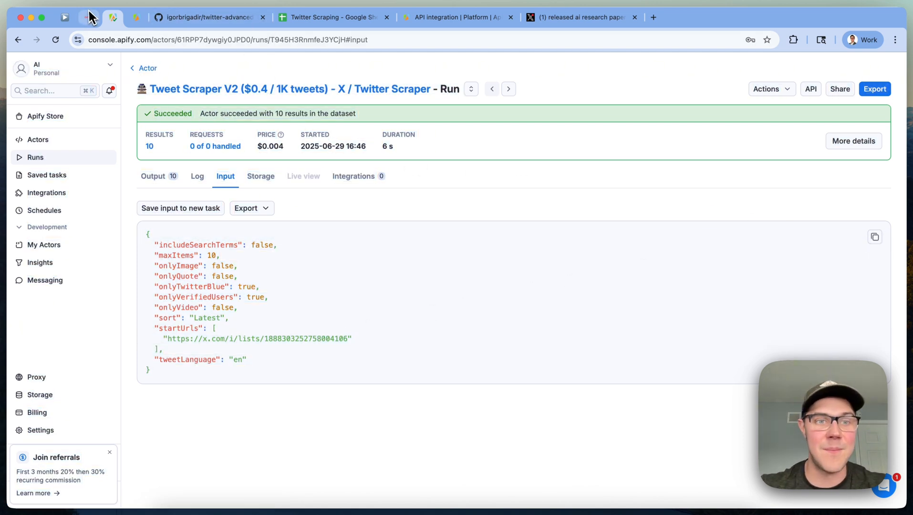
{"action": "left_click", "coordinate": [454, 299]}
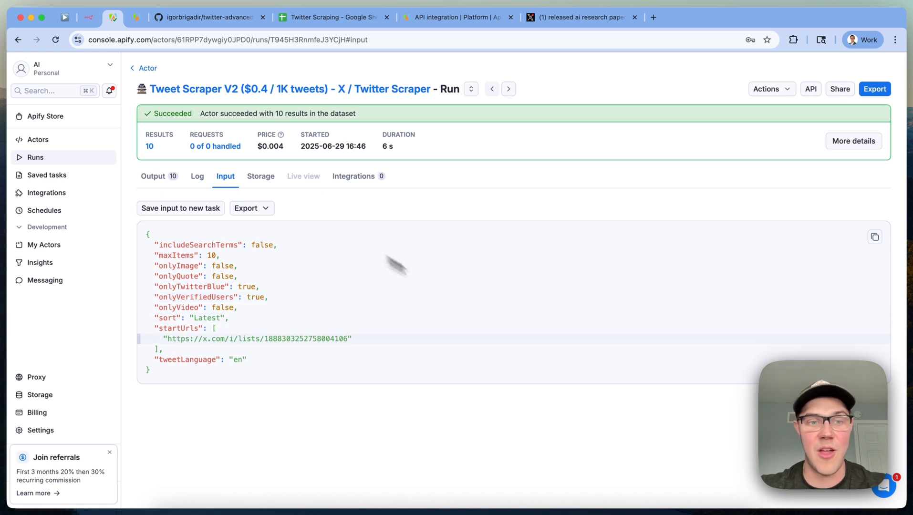
{"action": "left_click", "coordinate": [875, 237]}
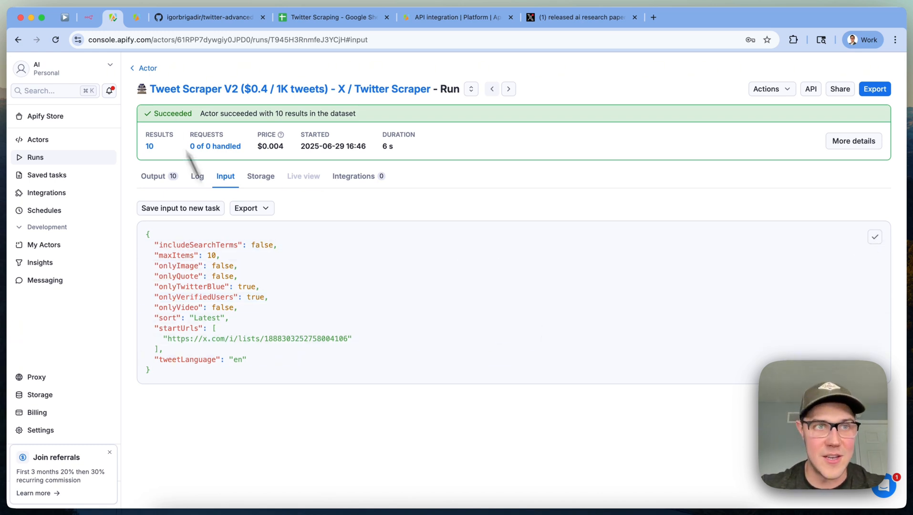
Switch to the n8n workflow and replace the whole scrape_list_tweets JSON body with the copied Apify input.
{"action": "left_click", "coordinate": [98, 24]}
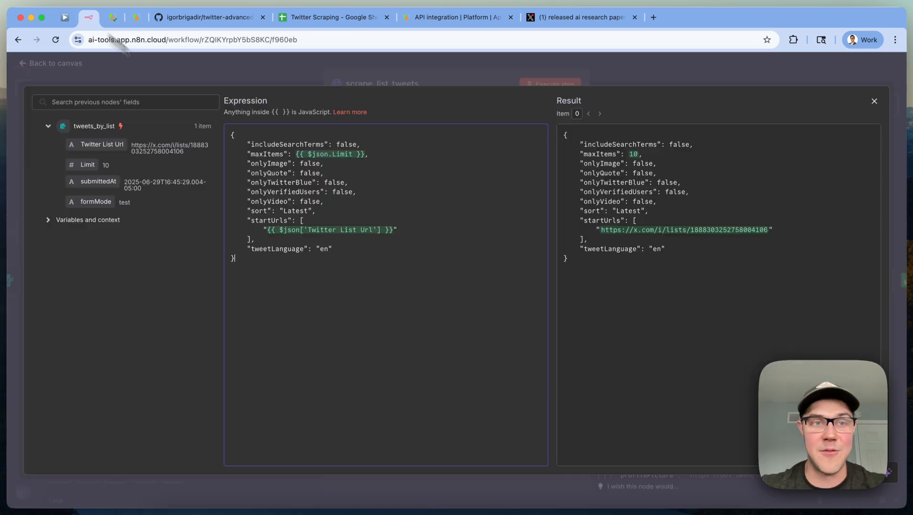
{"action": "left_click", "coordinate": [467, 289]}
{"action": "key", "text": "ctrl+a"}
{"action": "key", "text": "ctrl+v"}
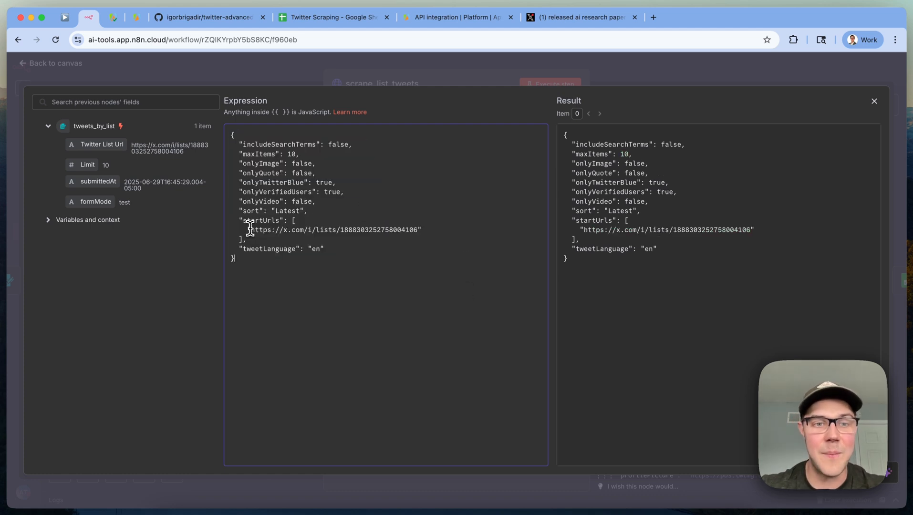
Replace the hard-coded startUrls link with the {{ $json['Twitter List Url'] }} expression from the tweets_by_list fields.
{"action": "left_click_drag", "start_coordinate": [251, 229], "coordinate": [419, 230]}
{"action": "key", "text": "BackSpace"}
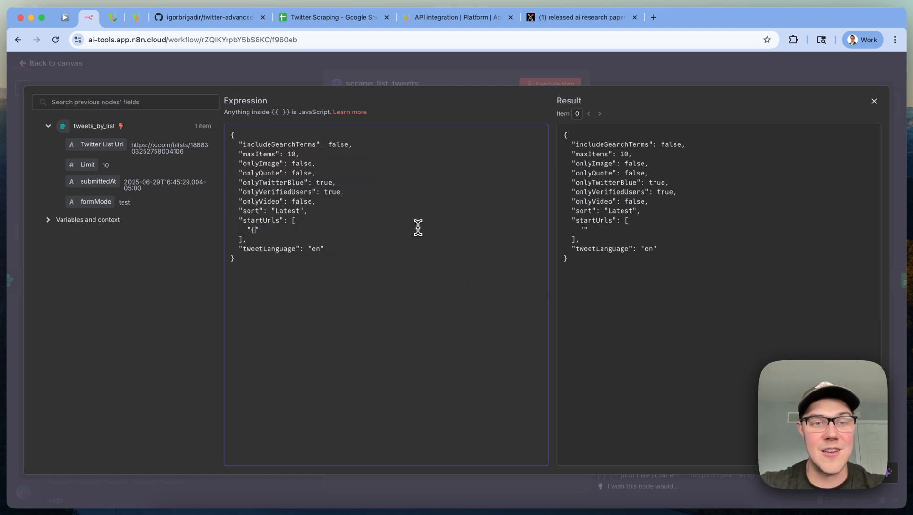
{"action": "type", "text": "{{"}
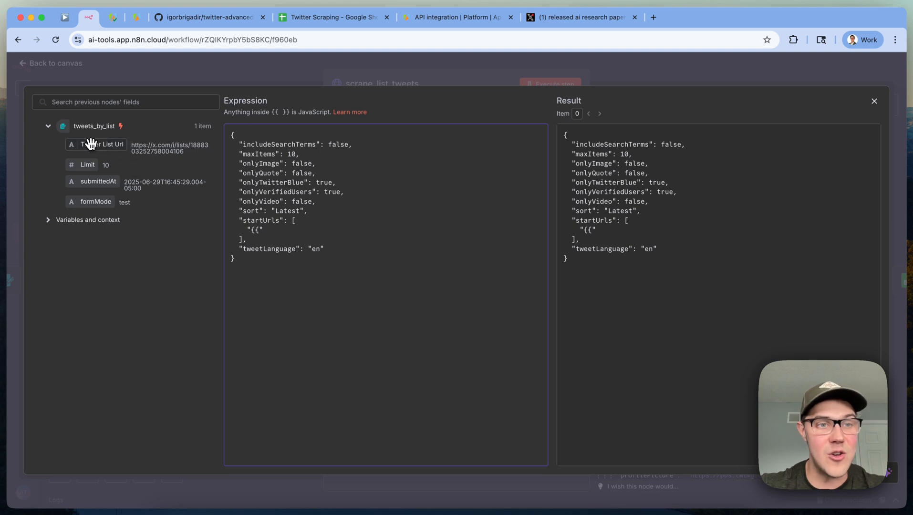
{"action": "left_click_drag", "start_coordinate": [95, 144], "coordinate": [255, 228]}
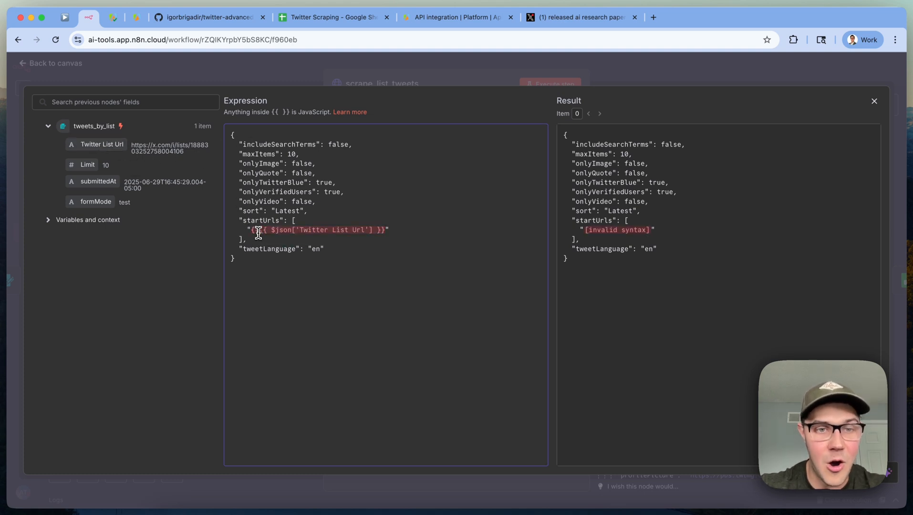
{"action": "left_click", "coordinate": [396, 334]}
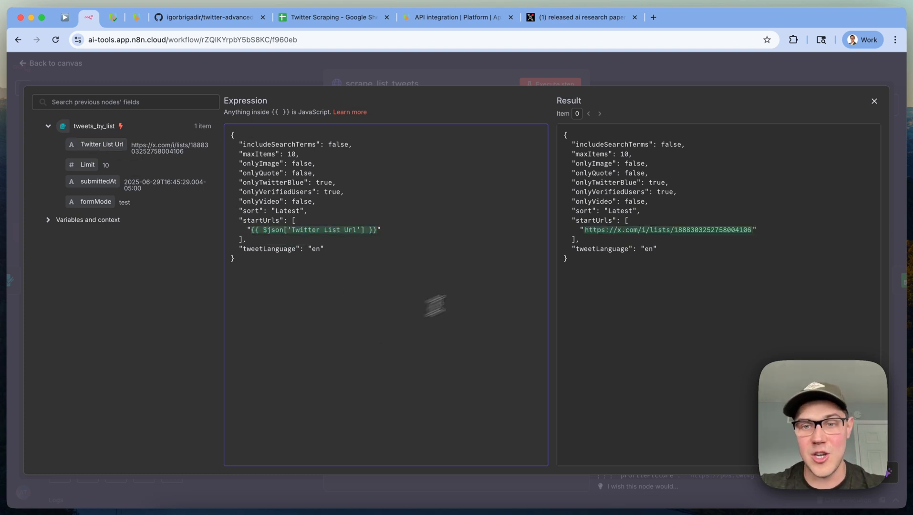
Highlight the resolved JSON result, return to the canvas and look at the scrape_list_tweets node again.
{"action": "left_click", "coordinate": [587, 231]}
{"action": "key", "text": "ctrl+a"}
{"action": "left_click", "coordinate": [806, 255]}
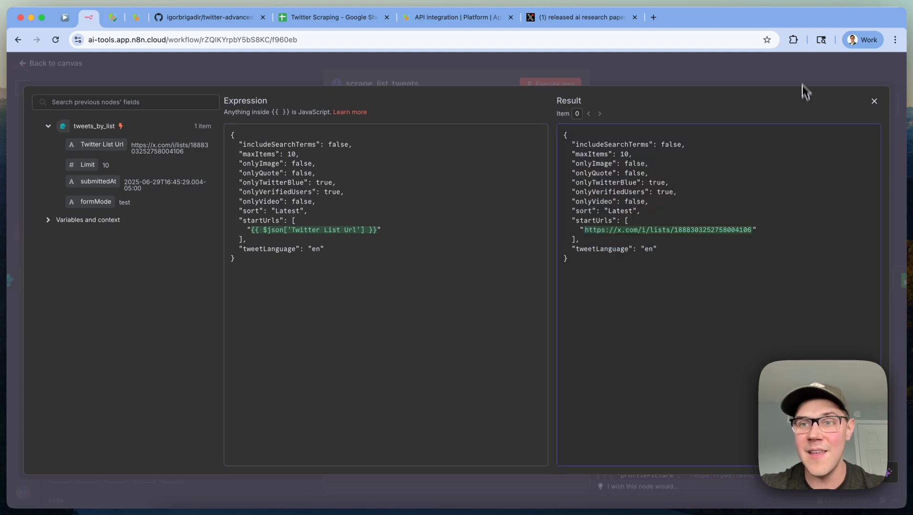
{"action": "key", "text": "Escape"}
{"action": "key", "text": "Escape"}
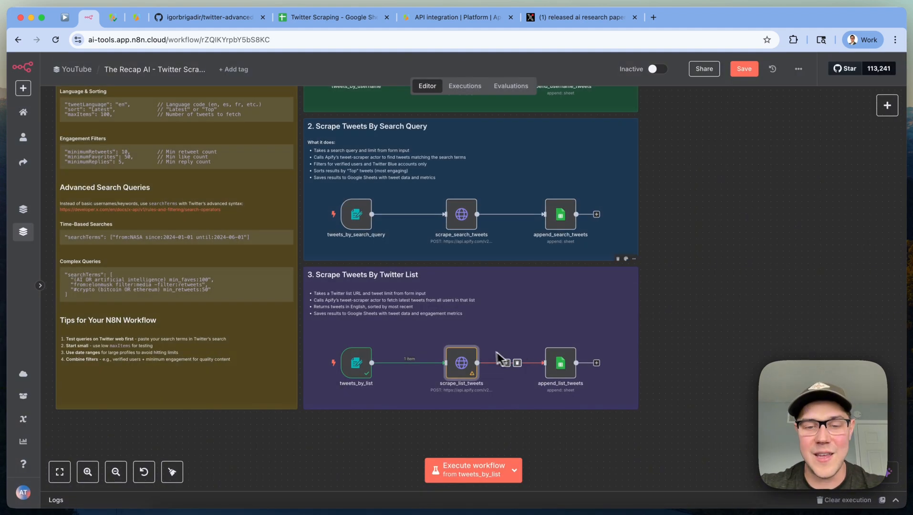
{"action": "double_click", "coordinate": [462, 364]}
{"action": "scroll", "coordinate": [735, 226], "scroll_direction": "down", "scroll_amount": 10}
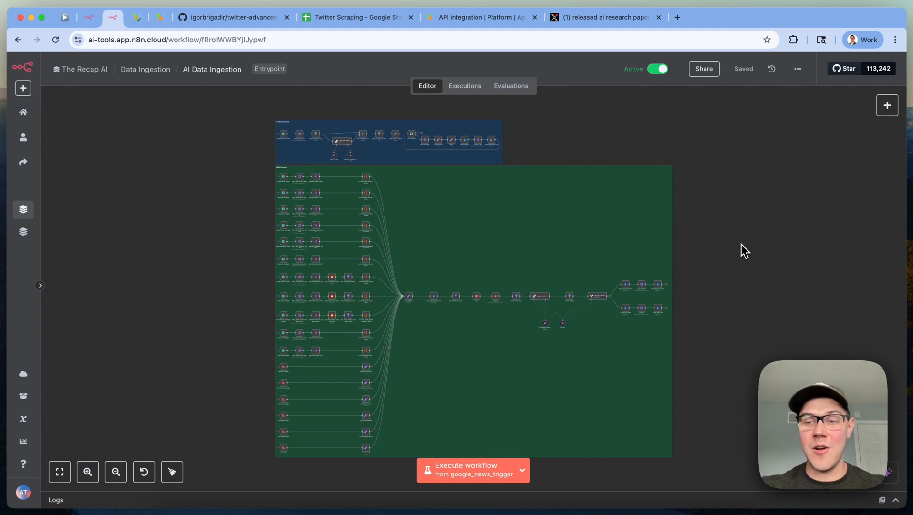
In the AI Data Ingestion workflow, inspect the trigger rules of the tweet_timeline_schedule node and return to the canvas.
{"action": "scroll", "coordinate": [740, 247], "scroll_direction": "up", "scroll_amount": 2}
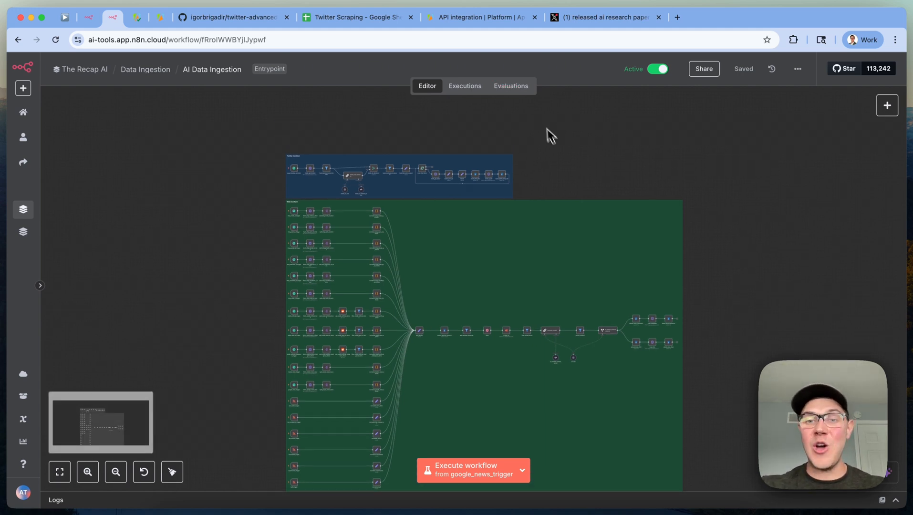
{"action": "scroll", "coordinate": [553, 142], "scroll_direction": "up", "scroll_amount": 3}
{"action": "scroll", "coordinate": [562, 150], "scroll_direction": "left", "scroll_amount": 4}
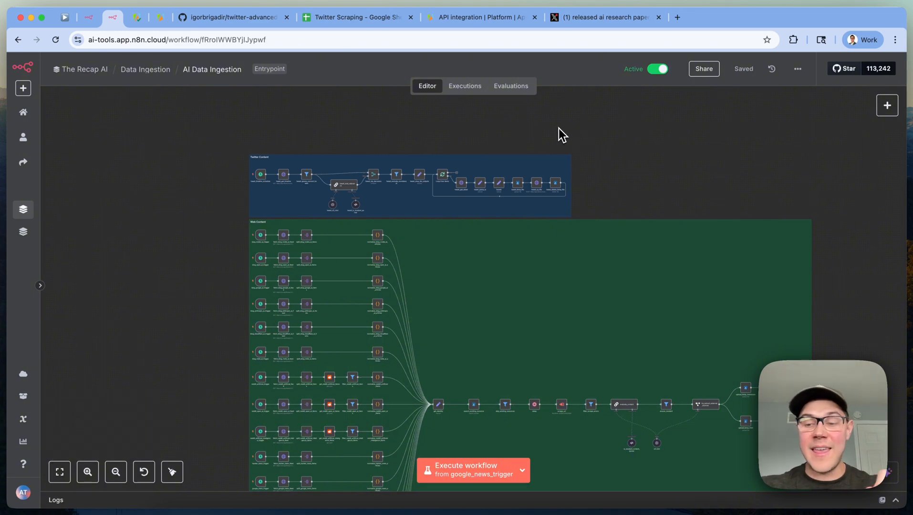
{"action": "scroll", "coordinate": [357, 119], "scroll_direction": "up", "scroll_amount": 5}
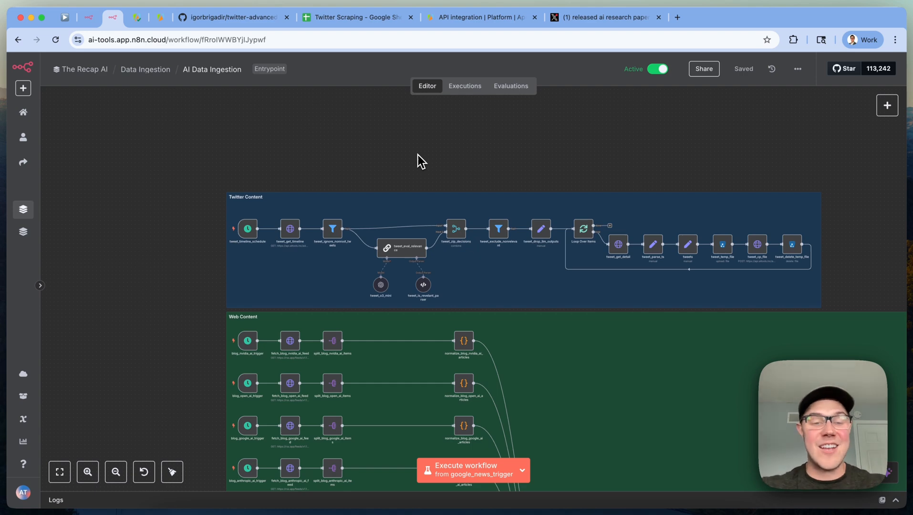
{"action": "double_click", "coordinate": [247, 228]}
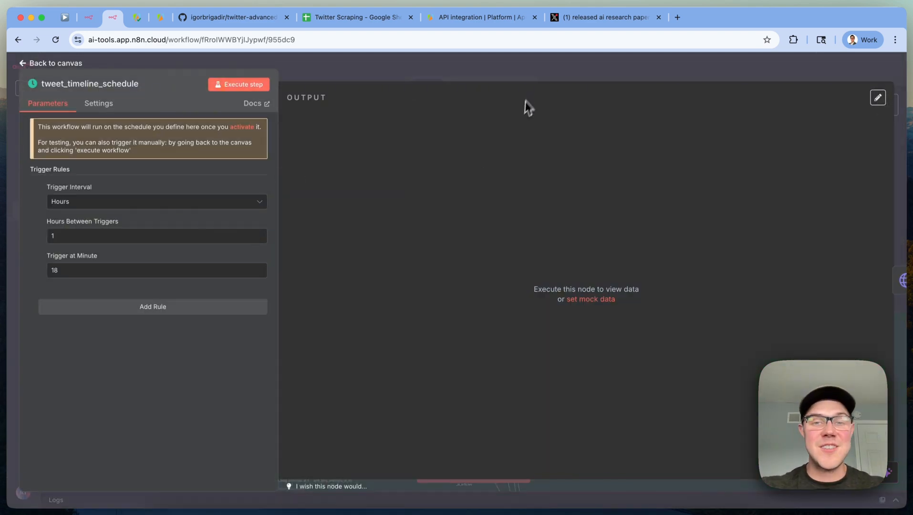
{"action": "left_click", "coordinate": [553, 78]}
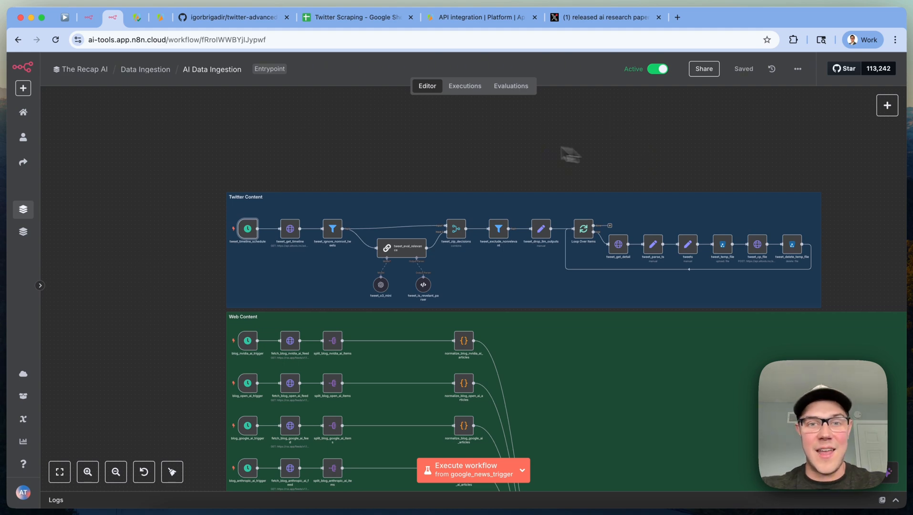
Select all nodes of the Twitter Content section to point it out within the full AI Data Ingestion workflow.
{"action": "scroll", "coordinate": [412, 147], "scroll_direction": "up", "scroll_amount": 5}
{"action": "scroll", "coordinate": [412, 148], "scroll_direction": "down", "scroll_amount": 10}
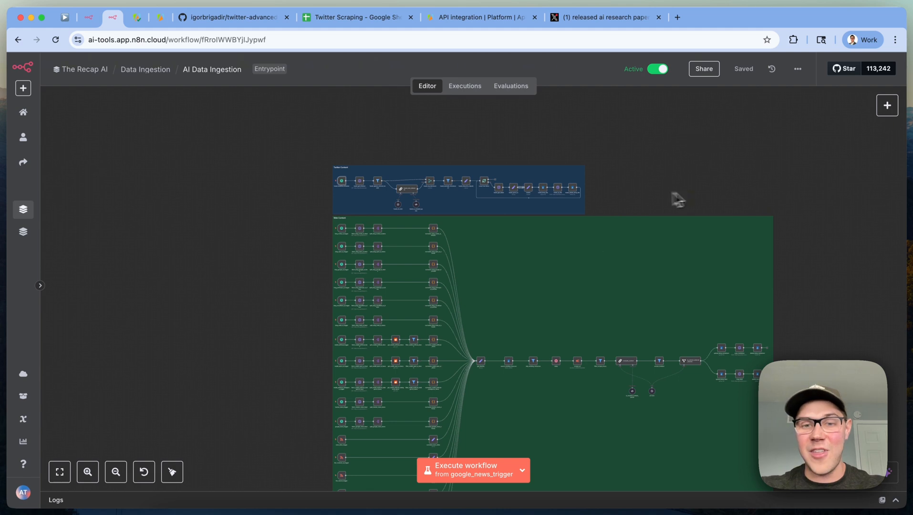
{"action": "scroll", "coordinate": [506, 196], "scroll_direction": "up", "scroll_amount": 2}
{"action": "left_click_drag", "start_coordinate": [317, 162], "coordinate": [636, 245]}
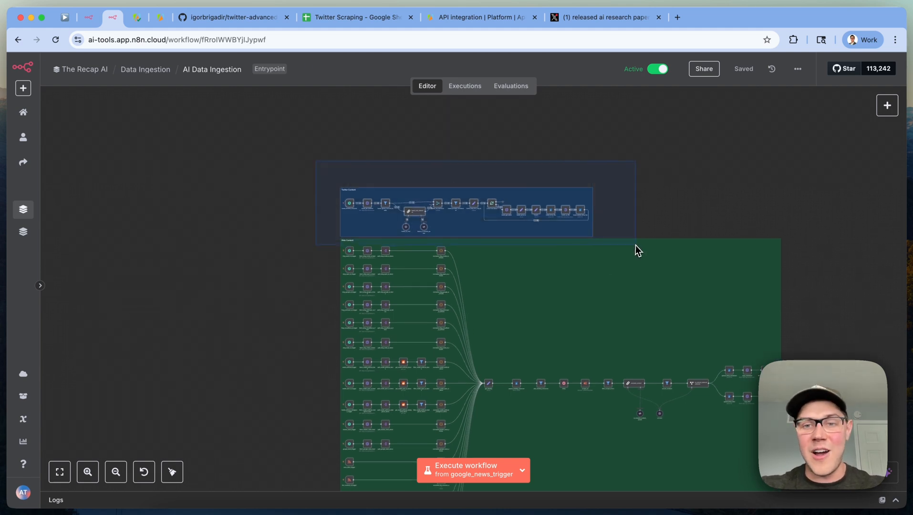
{"action": "scroll", "coordinate": [422, 200], "scroll_direction": "up", "scroll_amount": 5}
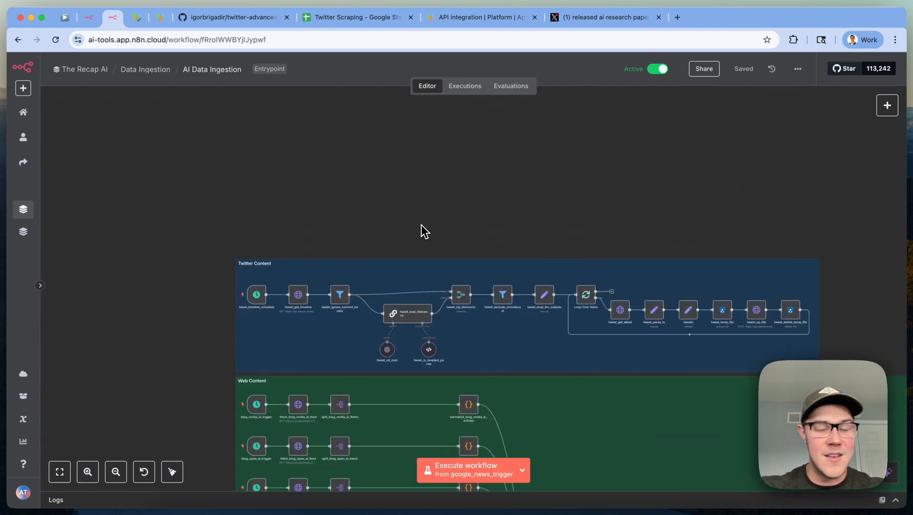
Follow the Twitter Content flow through relevance evaluation, filtering and the item loop, and open the tweet_temp_file upload node.
{"action": "scroll", "coordinate": [276, 227], "scroll_direction": "up", "scroll_amount": 4}
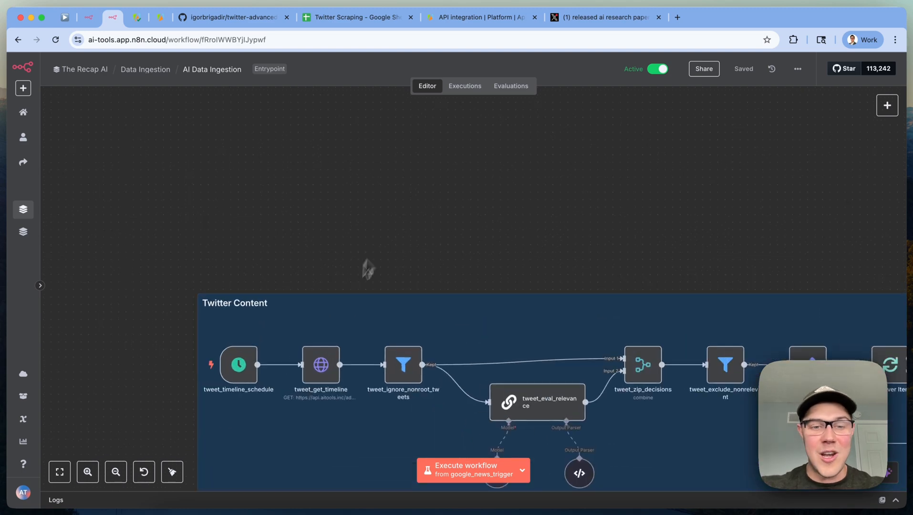
{"action": "scroll", "coordinate": [487, 300], "scroll_direction": "right", "scroll_amount": 5}
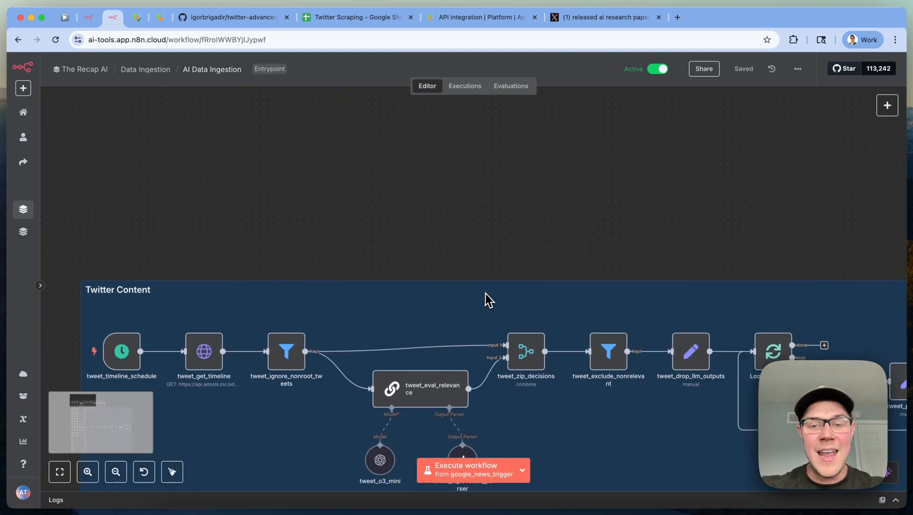
{"action": "scroll", "coordinate": [776, 190], "scroll_direction": "right", "scroll_amount": 3}
{"action": "scroll", "coordinate": [776, 189], "scroll_direction": "down", "scroll_amount": 2}
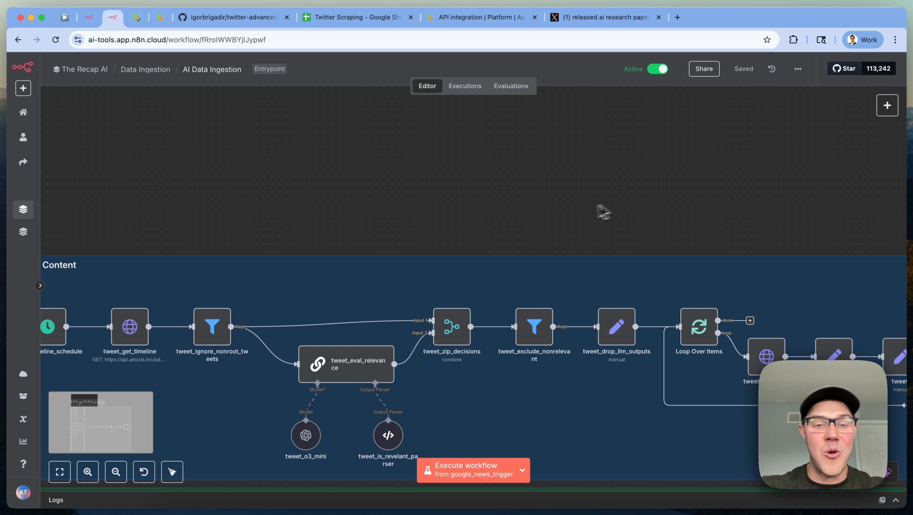
{"action": "mouse_move", "coordinate": [333, 372]}
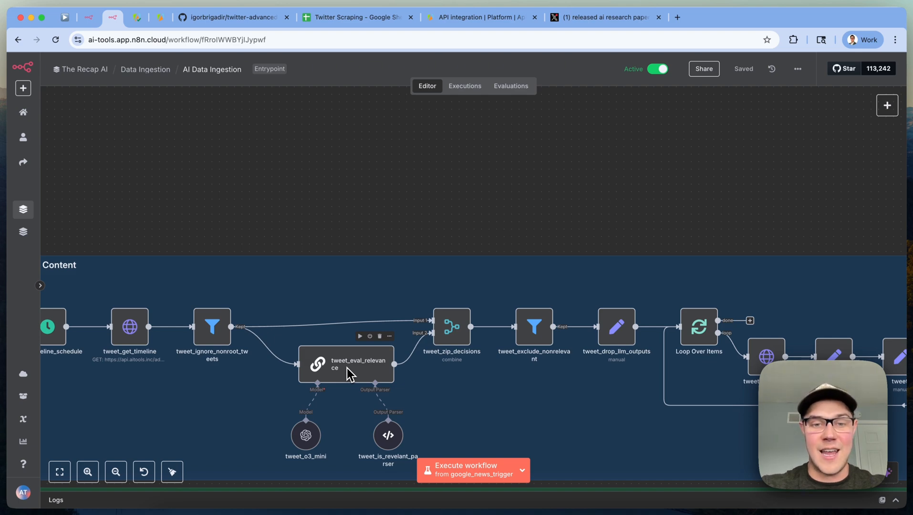
{"action": "scroll", "coordinate": [451, 255], "scroll_direction": "right", "scroll_amount": 3}
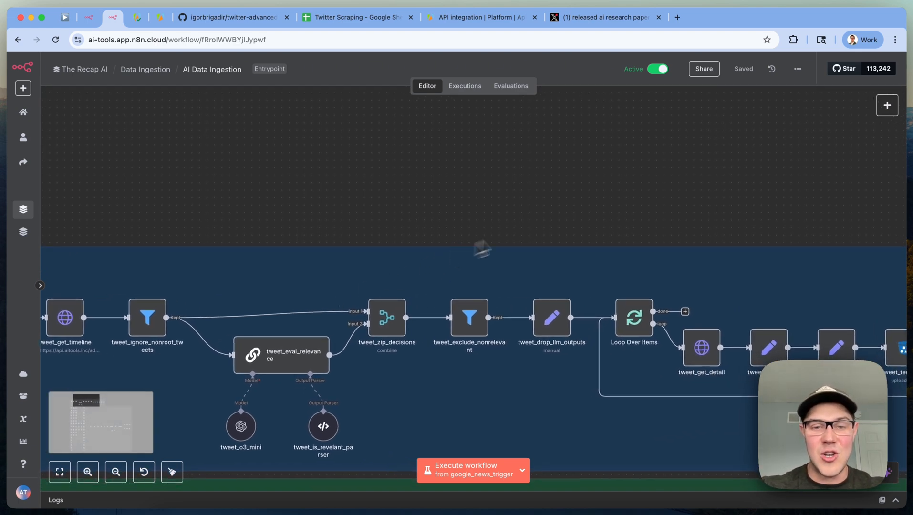
{"action": "scroll", "coordinate": [482, 248], "scroll_direction": "right", "scroll_amount": 3}
{"action": "mouse_move", "coordinate": [395, 284]}
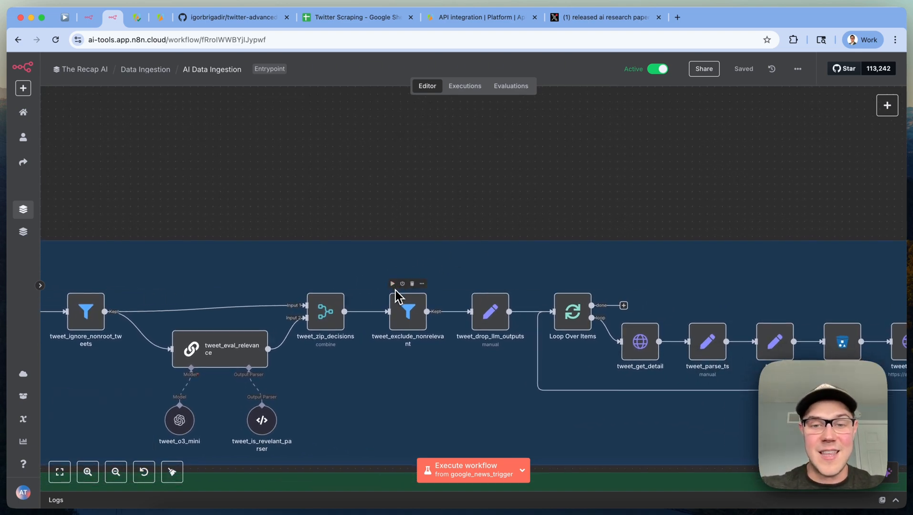
{"action": "scroll", "coordinate": [704, 256], "scroll_direction": "right", "scroll_amount": 9}
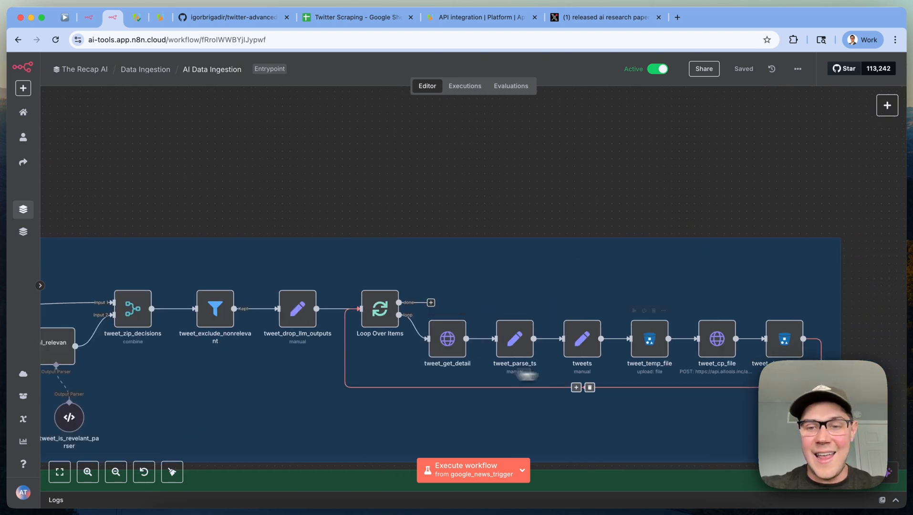
{"action": "double_click", "coordinate": [646, 340]}
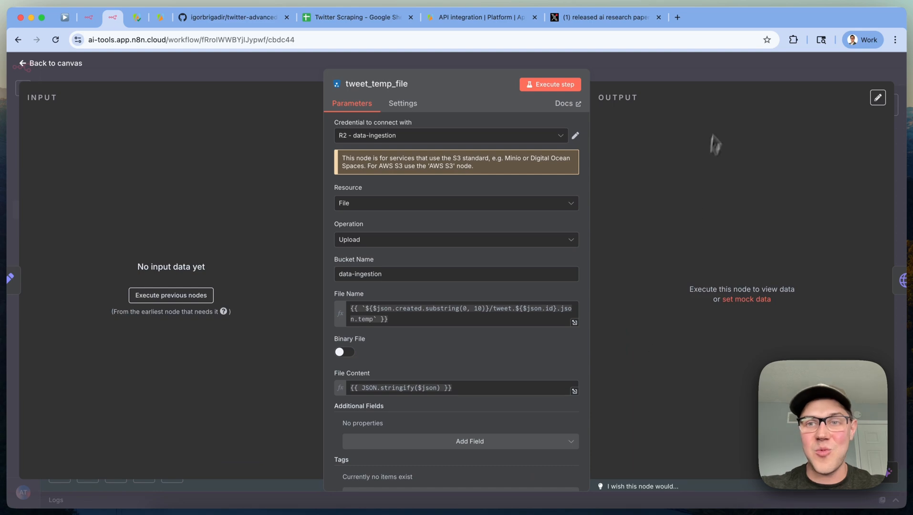
Close the tweet_temp_file settings, switch to the Content - Newsletter Agent workflow and look at its opening sections.
{"action": "key", "text": "Escape"}
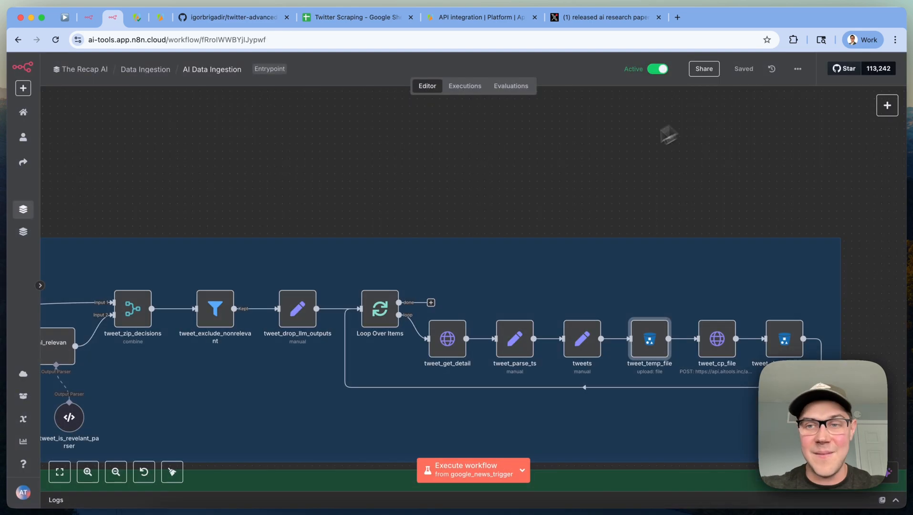
{"action": "scroll", "coordinate": [603, 163], "scroll_direction": "down", "scroll_amount": 5}
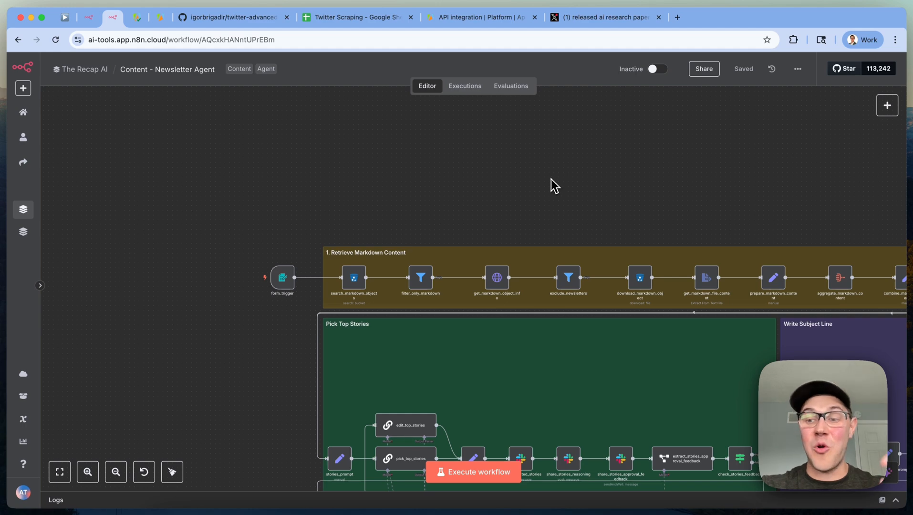
{"action": "scroll", "coordinate": [550, 179], "scroll_direction": "down", "scroll_amount": 3}
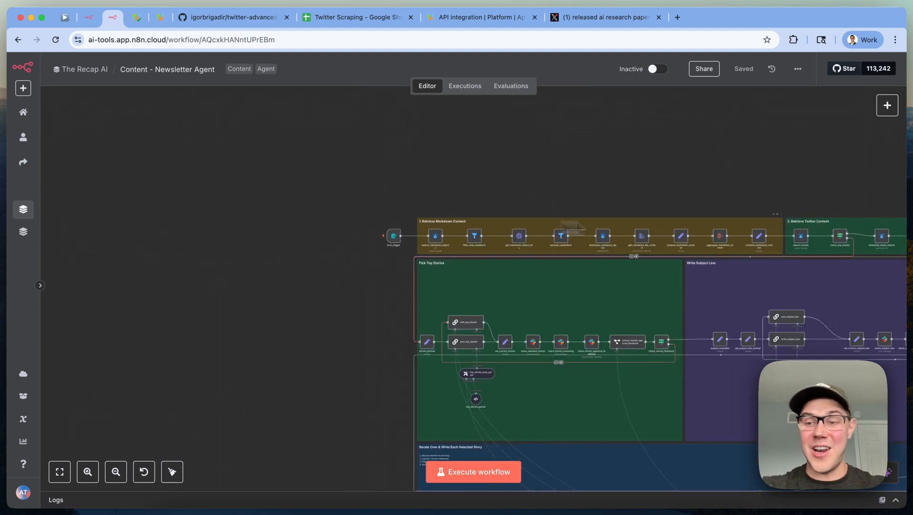
{"action": "scroll", "coordinate": [596, 174], "scroll_direction": "up", "scroll_amount": 5}
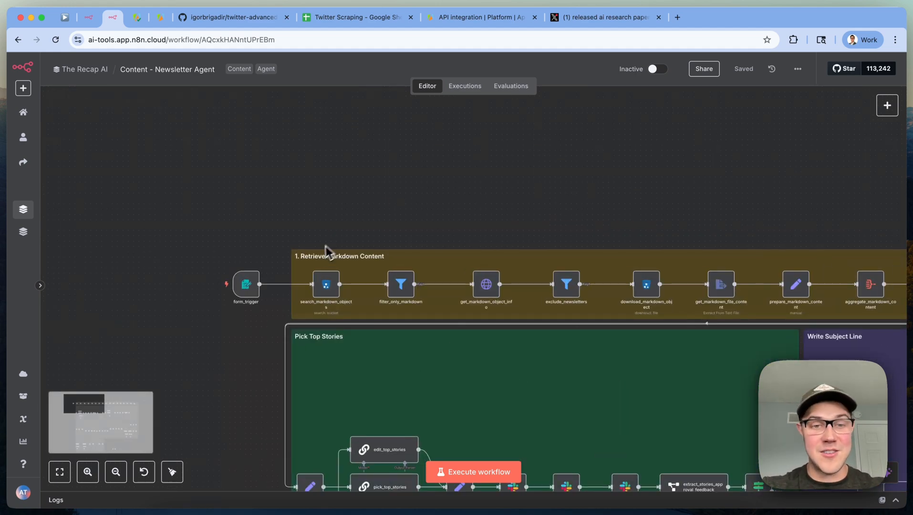
Inspect the bucket search settings of the search_markdown_objects node, return to the canvas and follow the Retrieve Markdown Content flow.
{"action": "double_click", "coordinate": [325, 285]}
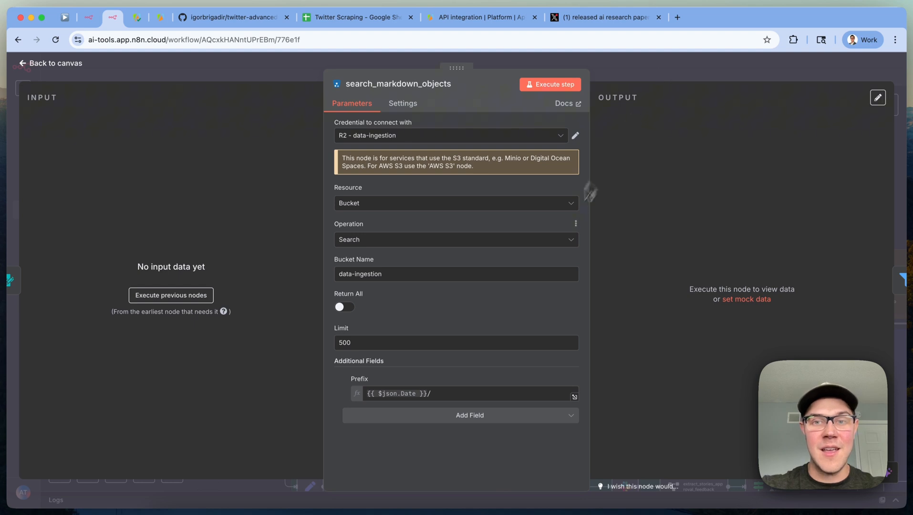
{"action": "left_click", "coordinate": [707, 79]}
{"action": "scroll", "coordinate": [544, 231], "scroll_direction": "right", "scroll_amount": 3}
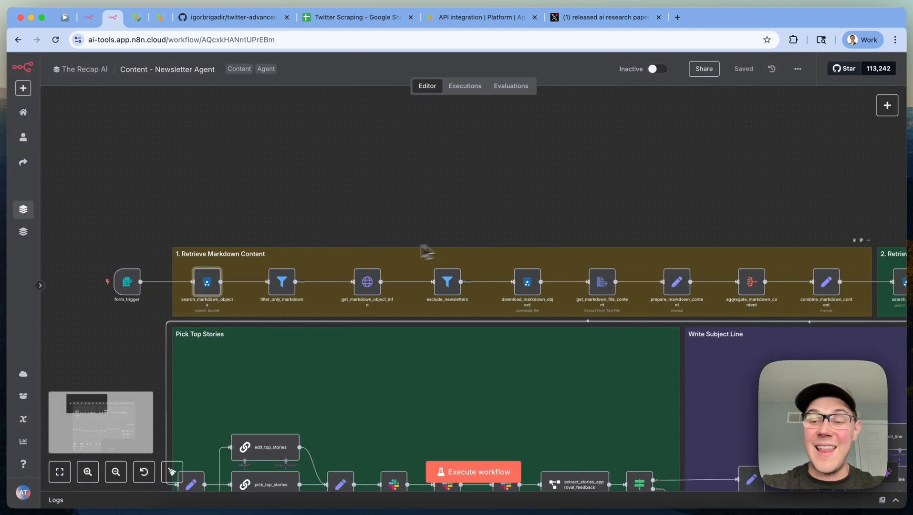
{"action": "scroll", "coordinate": [577, 245], "scroll_direction": "right", "scroll_amount": 5}
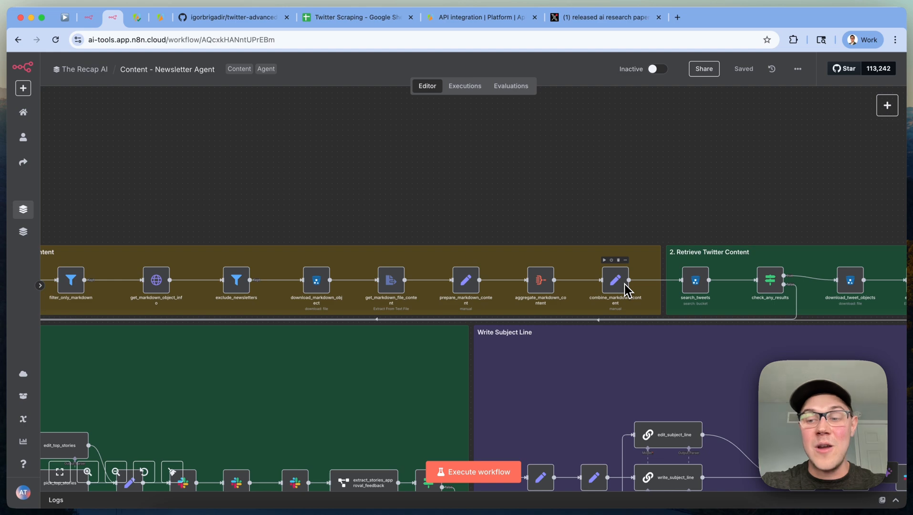
Examine the full newsletter workflow, from content retrieval through Pick Top Stories and Write Subject Line to the story-writing section.
{"action": "scroll", "coordinate": [625, 289], "scroll_direction": "down", "scroll_amount": 5}
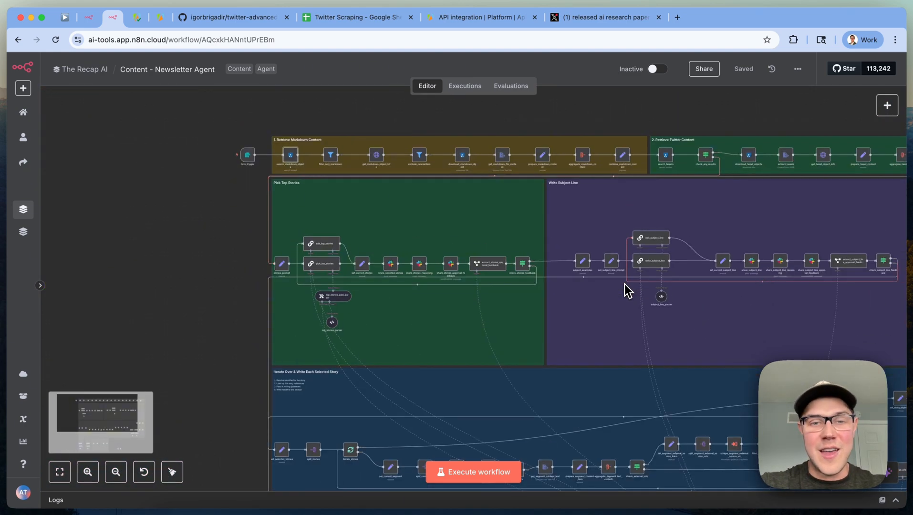
{"action": "scroll", "coordinate": [625, 288], "scroll_direction": "right", "scroll_amount": 2}
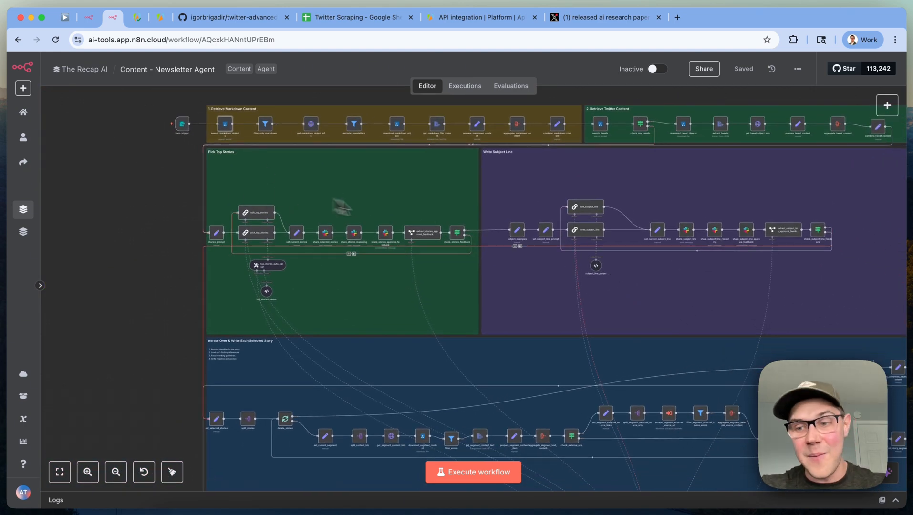
{"action": "scroll", "coordinate": [324, 222], "scroll_direction": "right", "scroll_amount": 2}
{"action": "scroll", "coordinate": [582, 208], "scroll_direction": "down", "scroll_amount": 5}
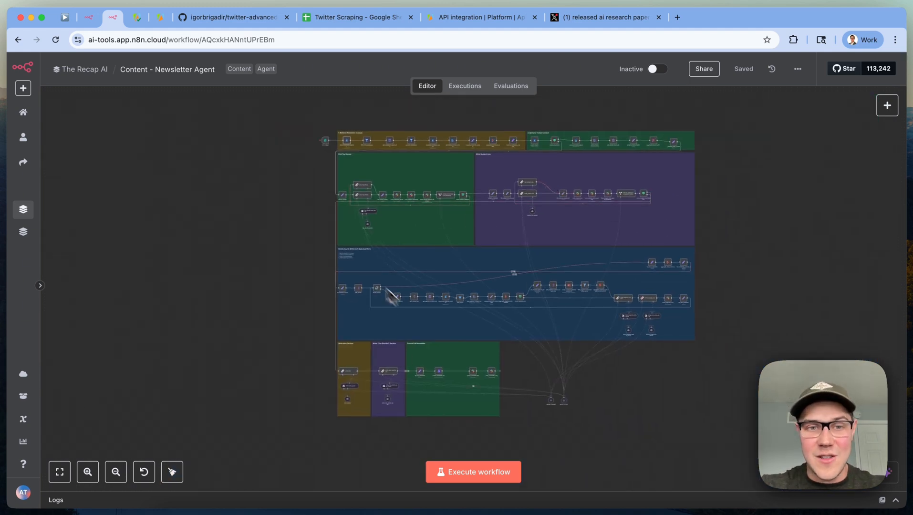
{"action": "scroll", "coordinate": [390, 292], "scroll_direction": "up", "scroll_amount": 6}
{"action": "scroll", "coordinate": [390, 292], "scroll_direction": "right", "scroll_amount": 10}
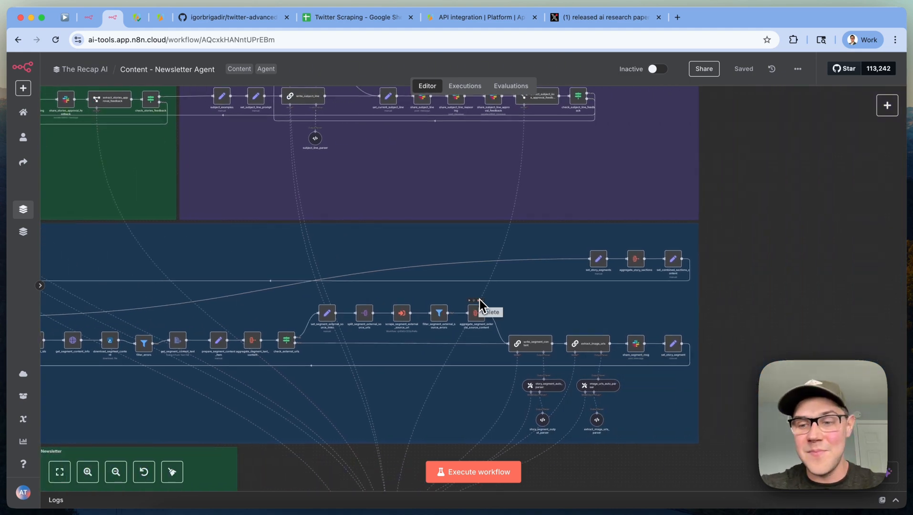
{"action": "scroll", "coordinate": [479, 299], "scroll_direction": "up", "scroll_amount": 6}
{"action": "scroll", "coordinate": [479, 282], "scroll_direction": "up", "scroll_amount": 1}
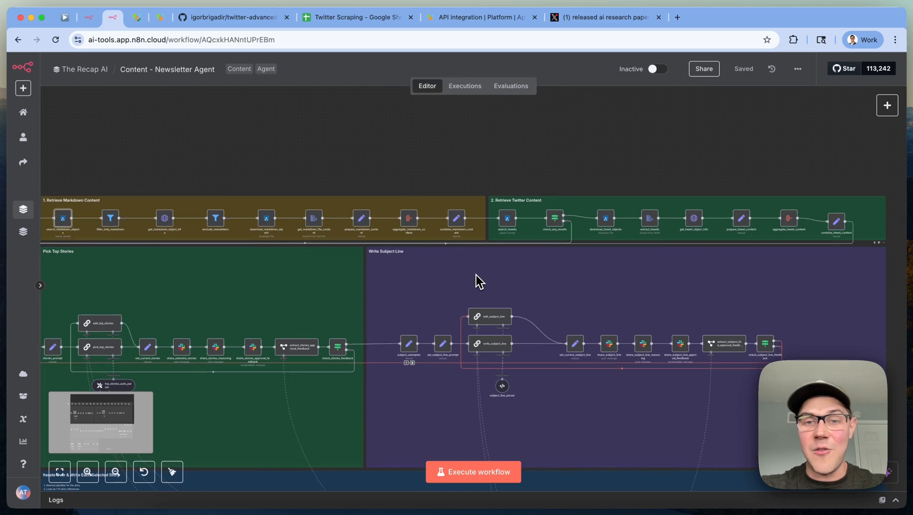
{"action": "scroll", "coordinate": [572, 158], "scroll_direction": "down", "scroll_amount": 3}
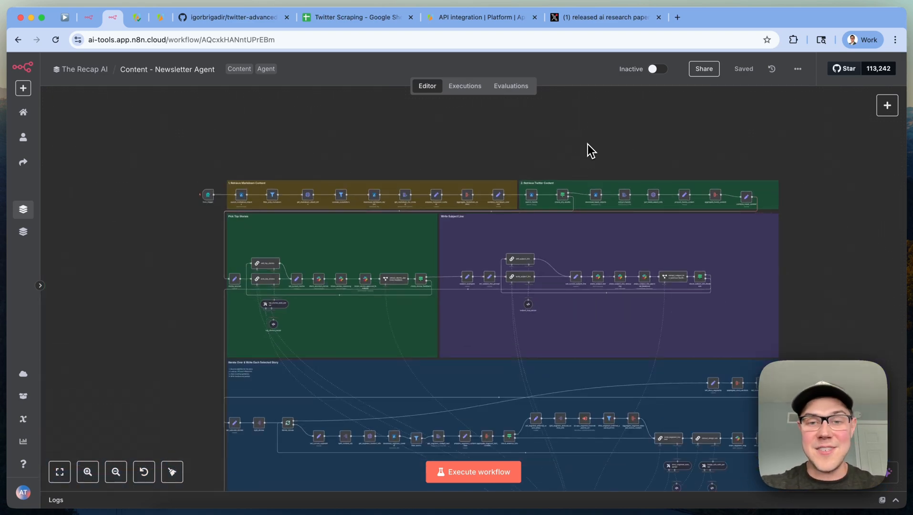